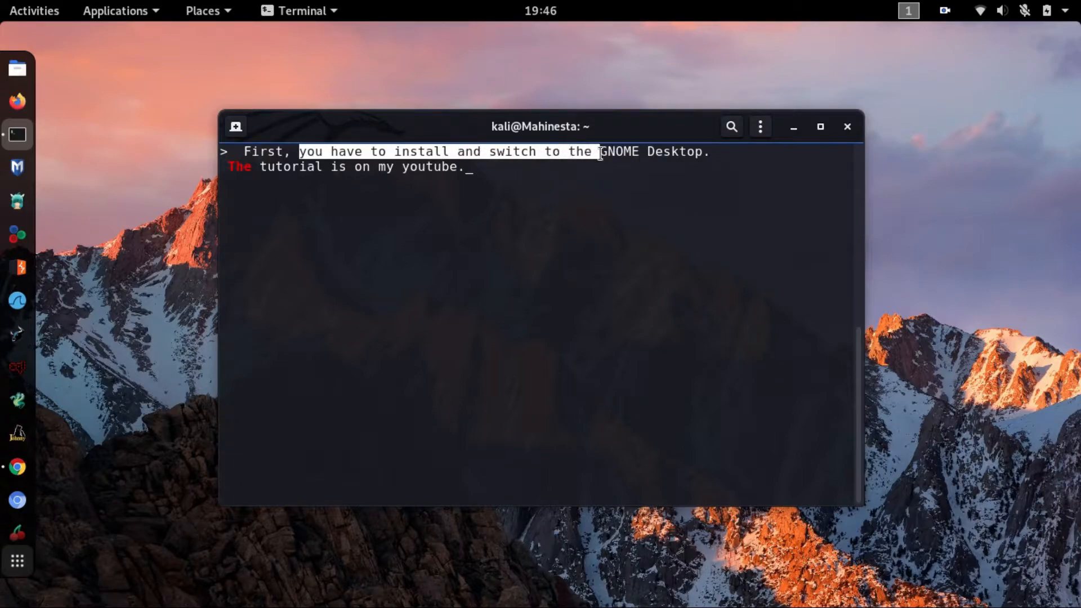
pyautogui.click(492, 194)
pyautogui.moveTo(489, 147); pyautogui.dragTo(693, 151)
pyautogui.click(607, 152)
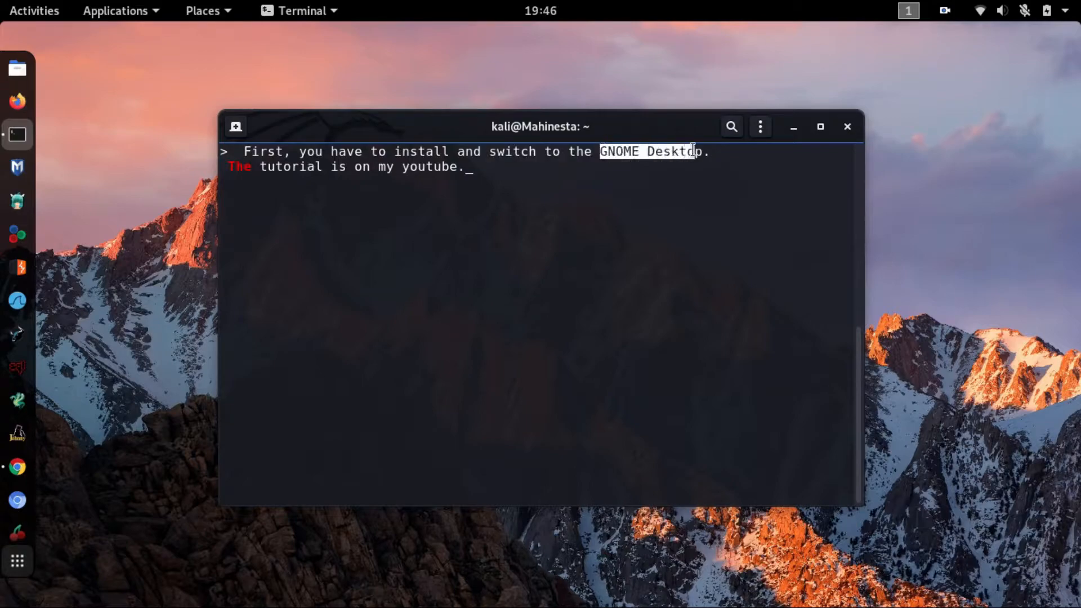
pyautogui.moveTo(465, 166); pyautogui.dragTo(233, 164)
pyautogui.click(271, 186)
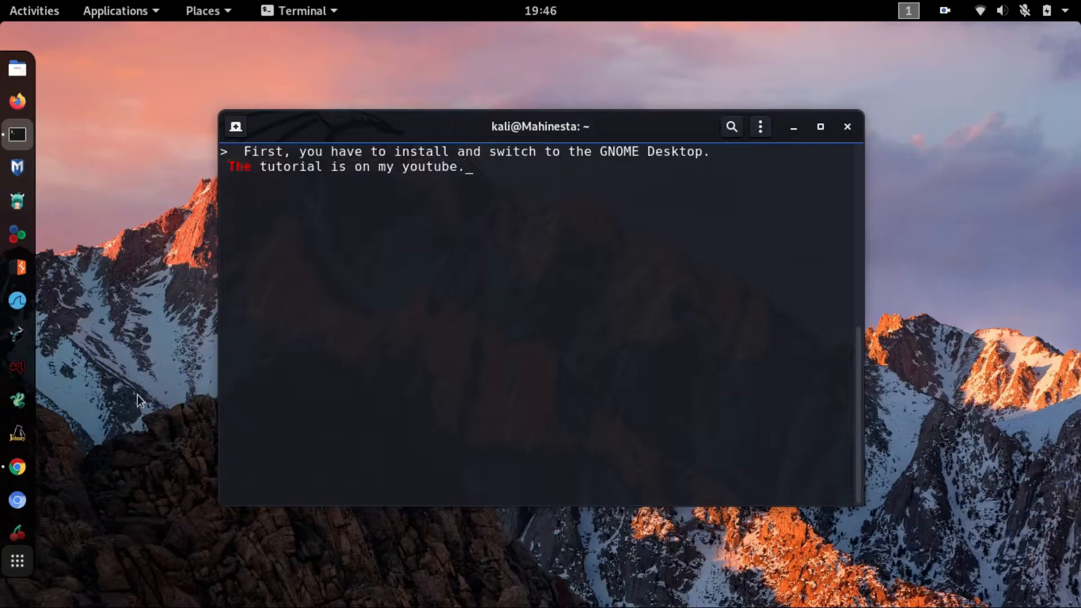
# Step: Switch to Chrome and find the XFCE to GNOME tutorial among the Kali Tutorial channel's uploaded videos
pyautogui.click(17, 467)
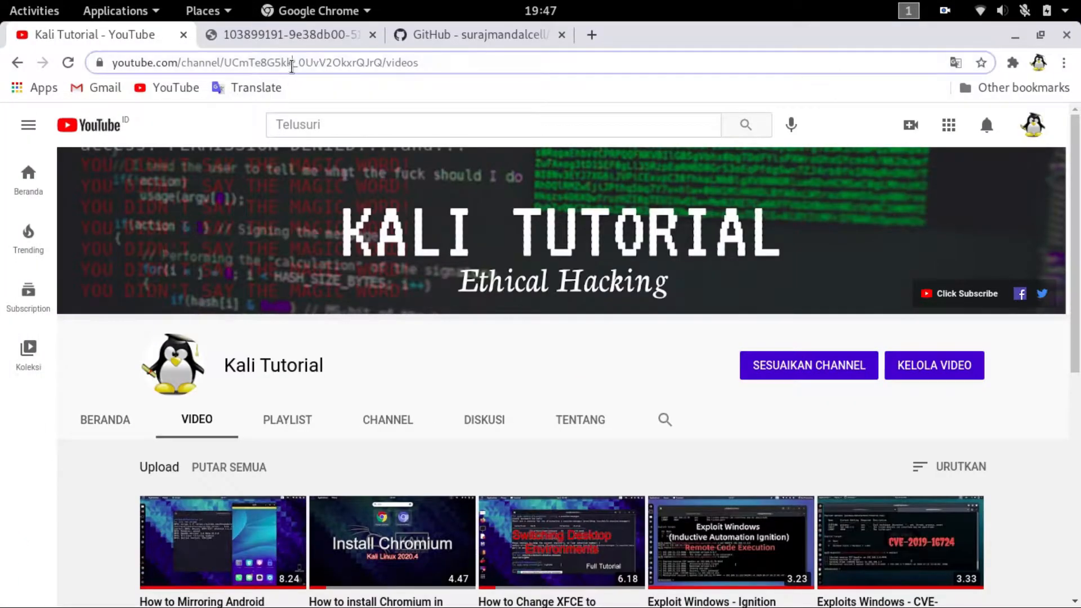
pyautogui.click(291, 66)
pyautogui.click(363, 346)
pyautogui.scroll(-3, 363, 346)
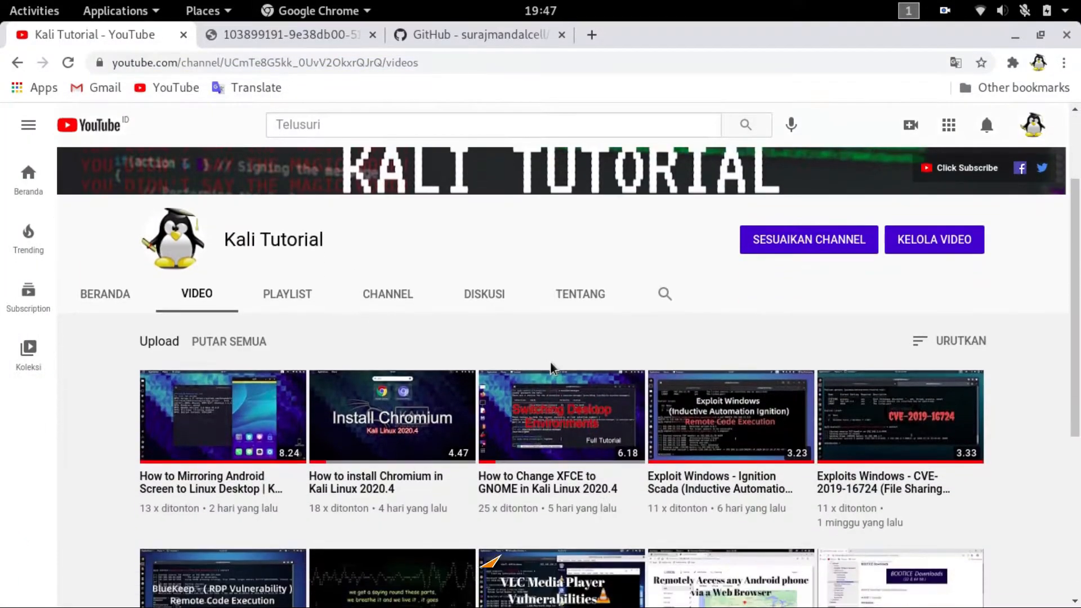
pyautogui.scroll(-3, 550, 365)
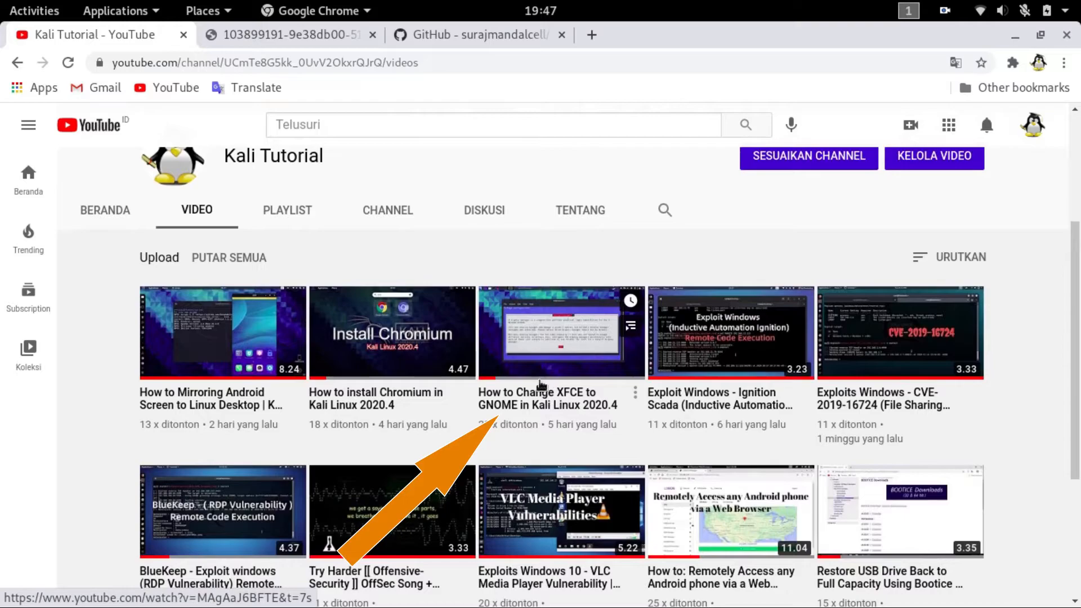
pyautogui.scroll(3, 542, 402)
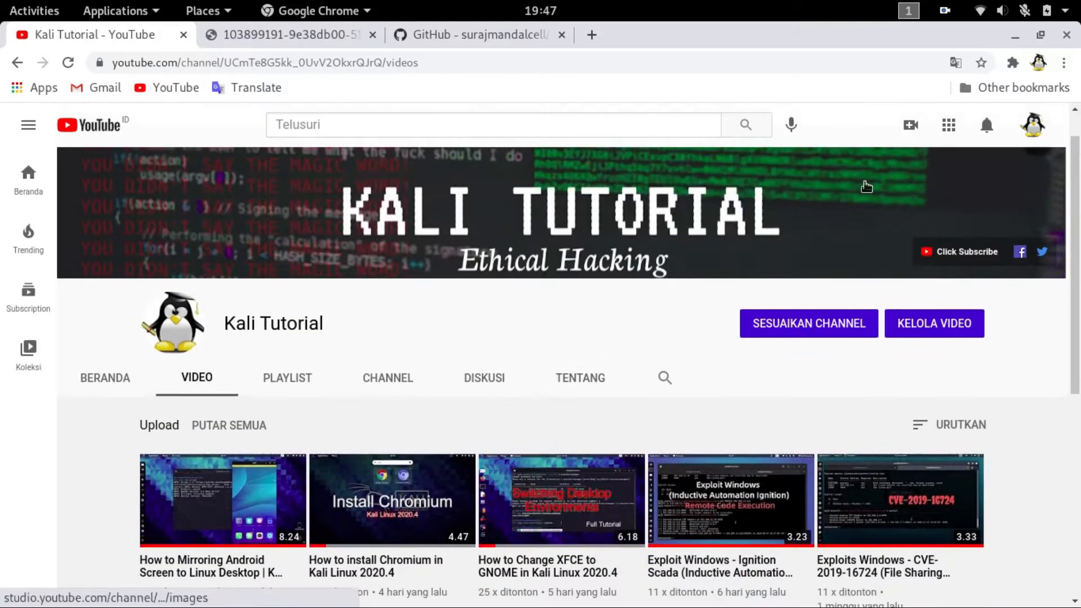
# Step: Return to the terminal, cancel the pending input and clear the screen
pyautogui.click(1013, 38)
pyautogui.hotkey('ctrl', 'c')
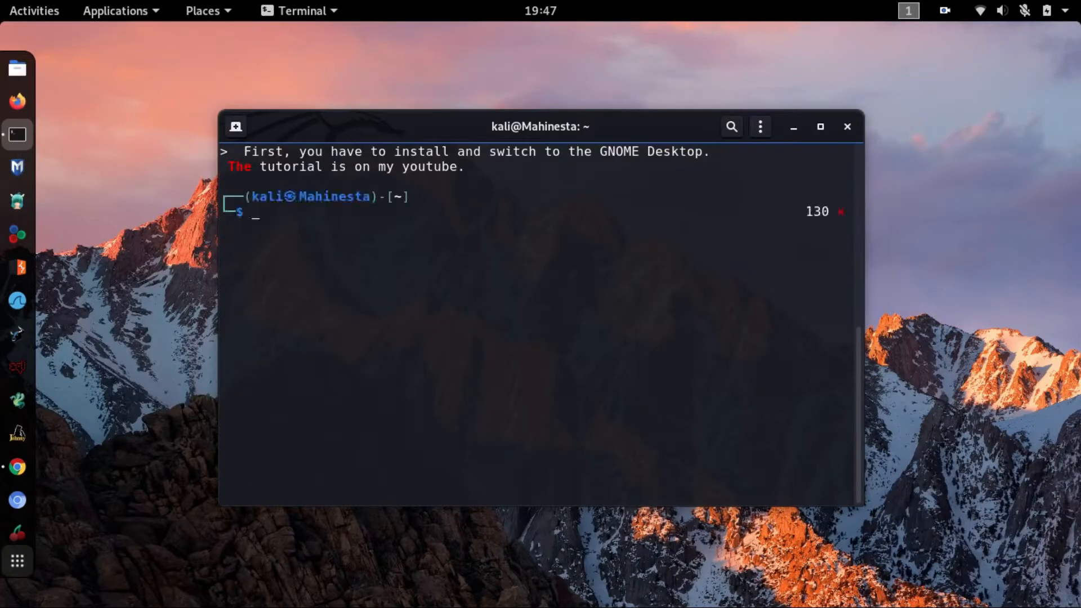
pyautogui.write('clear')
pyautogui.press('Return')
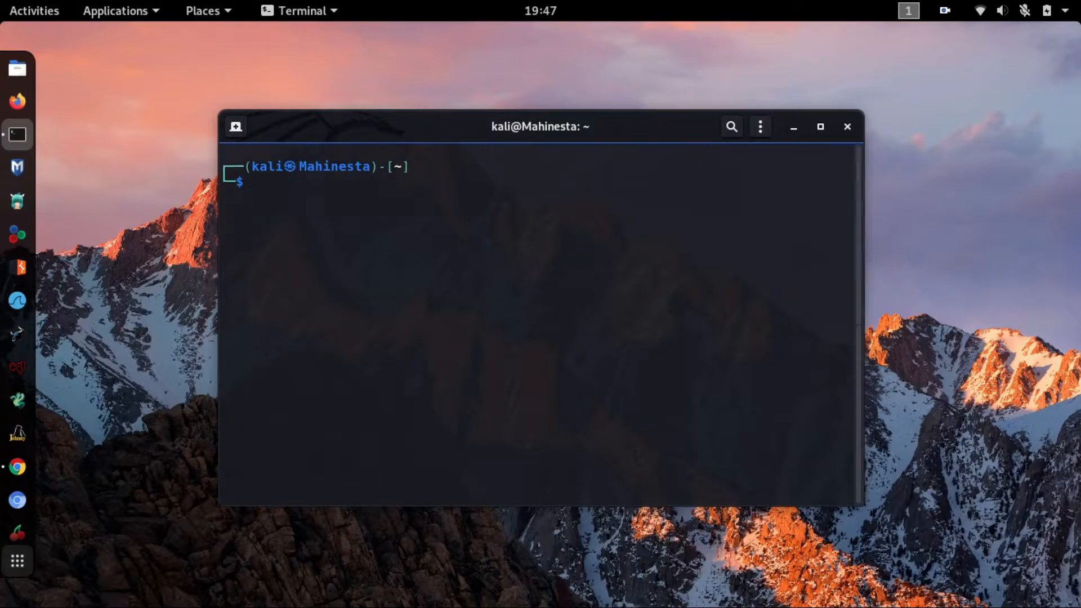
# Step: Switch to Chrome, close the YouTube tab and save the Apple logo image as apple.png in Downloads
pyautogui.click(29, 467)
pyautogui.hotkey('ctrl', 'w')
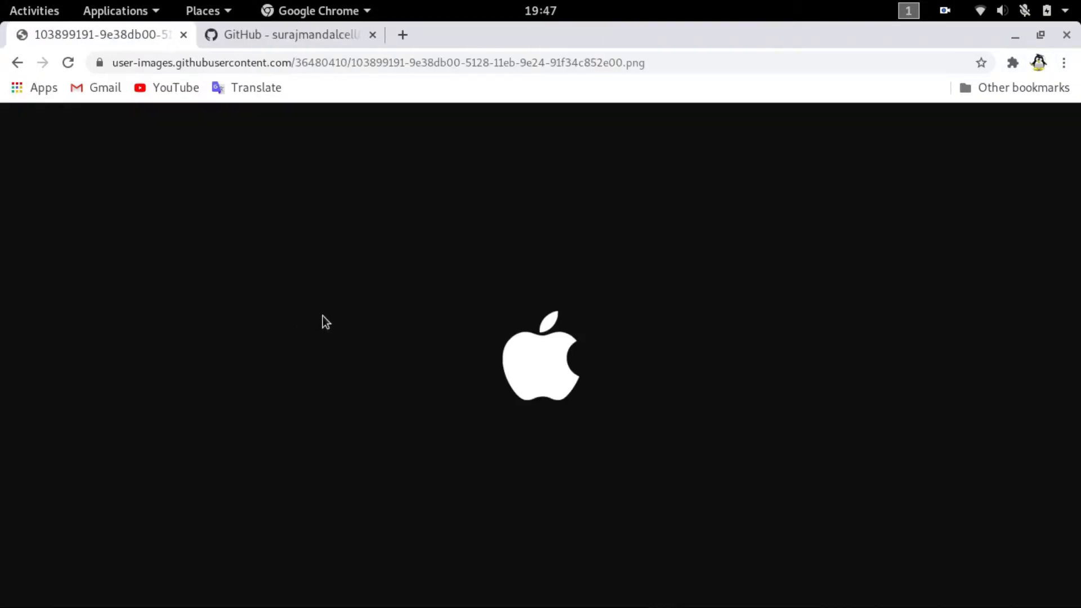
pyautogui.click(418, 69)
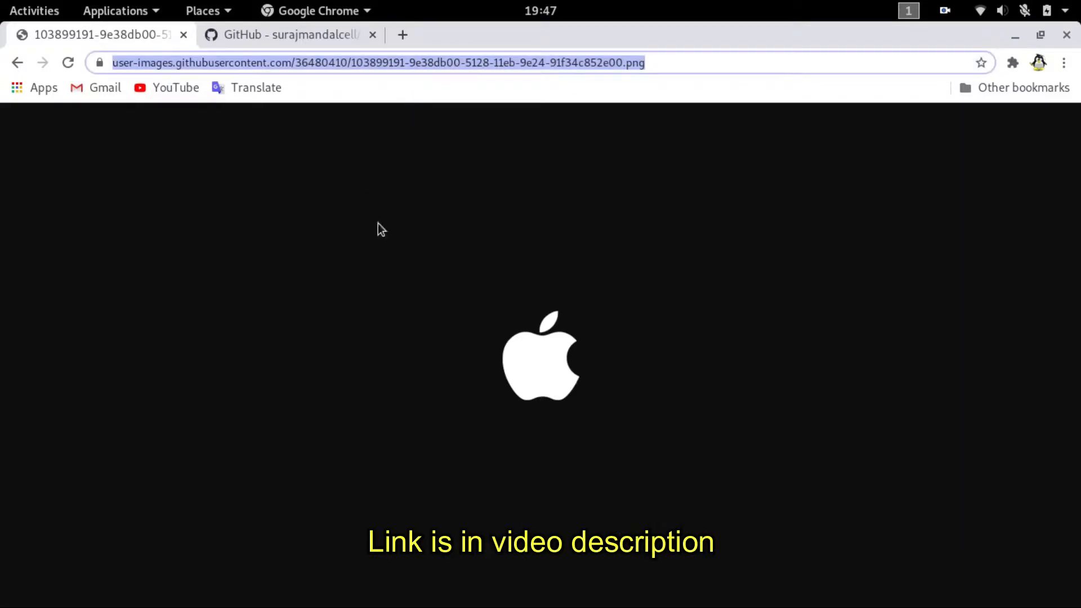
pyautogui.rightClick(513, 364)
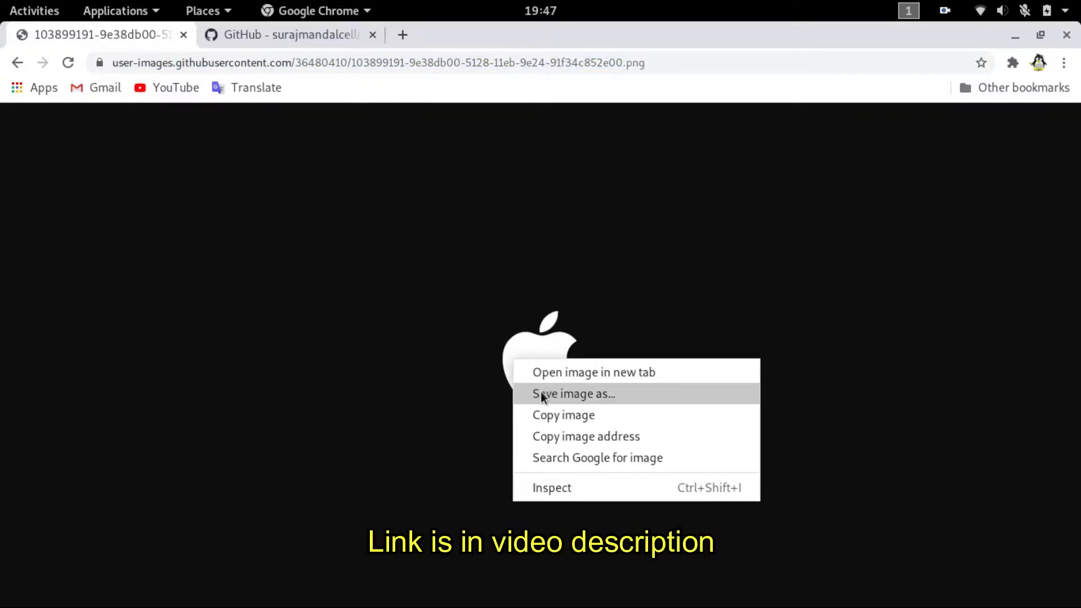
pyautogui.click(566, 394)
pyautogui.write('apple.png')
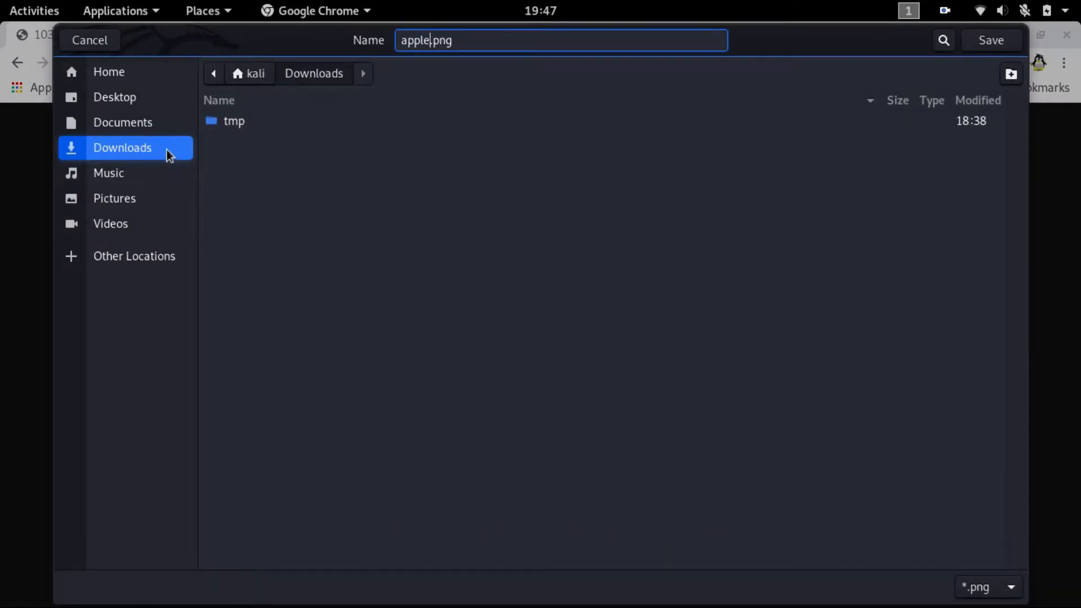
pyautogui.click(985, 41)
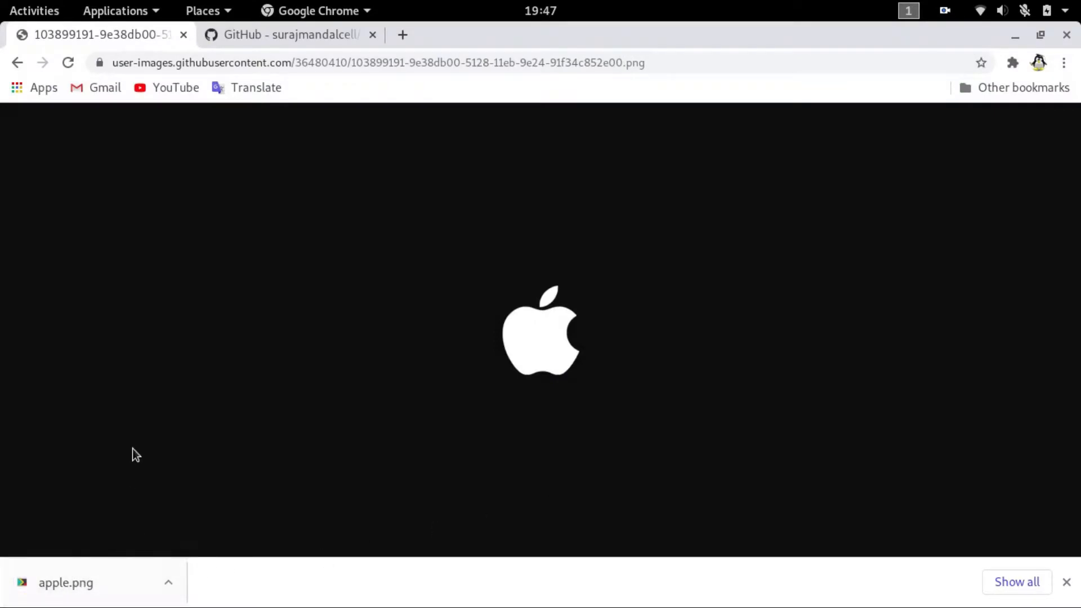
# Step: Check the Downloads folder in Files for the saved image, and close the logo image's tab in Chrome
pyautogui.click(18, 70)
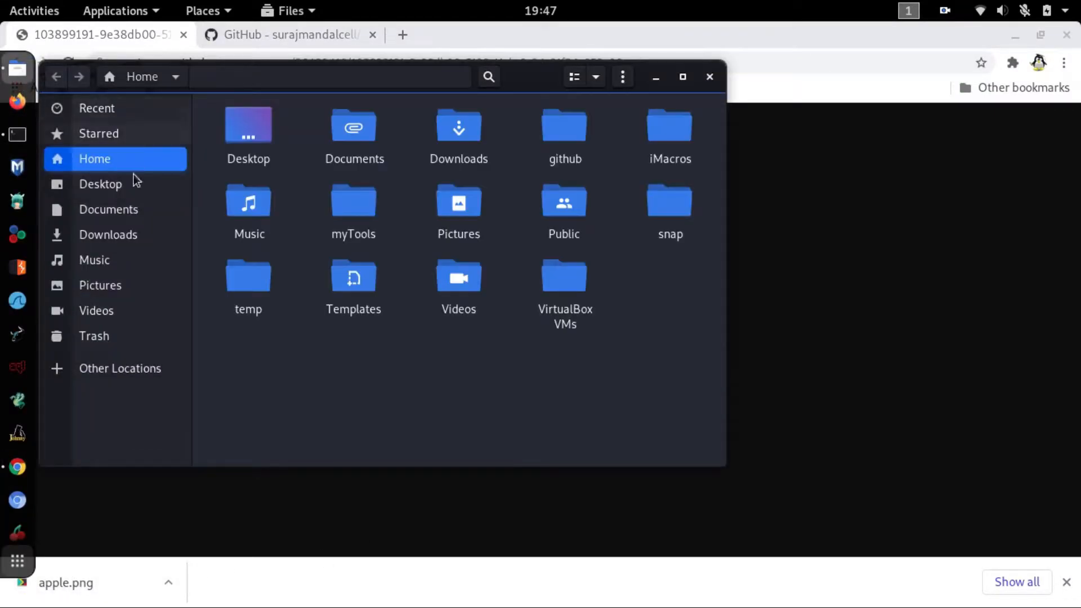
pyautogui.click(109, 235)
pyautogui.moveTo(379, 232); pyautogui.dragTo(394, 211)
pyautogui.hotkey('alt', 'Tab')
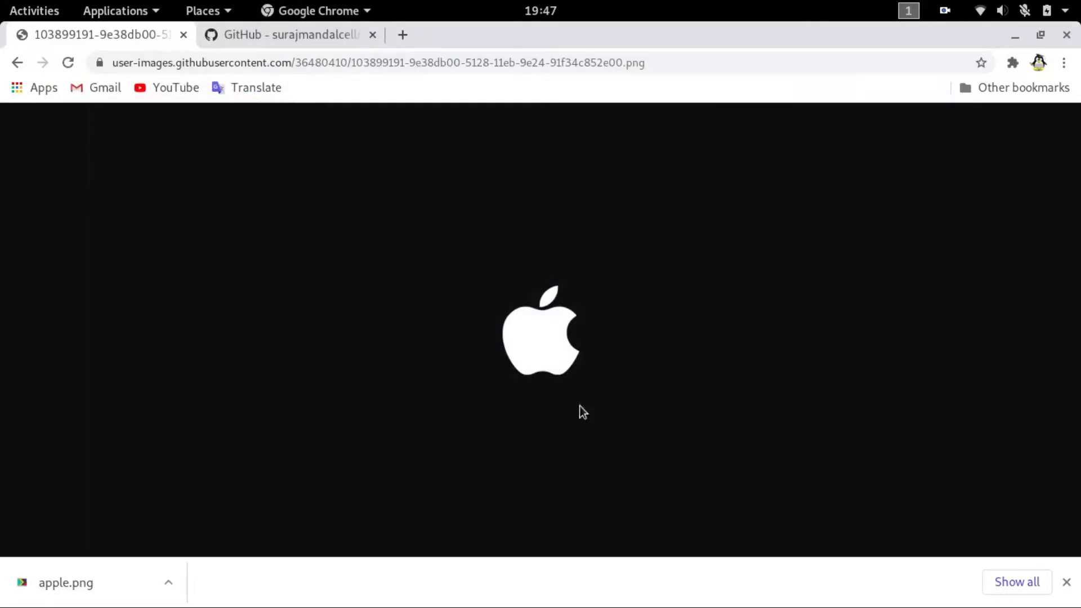
pyautogui.click(1066, 582)
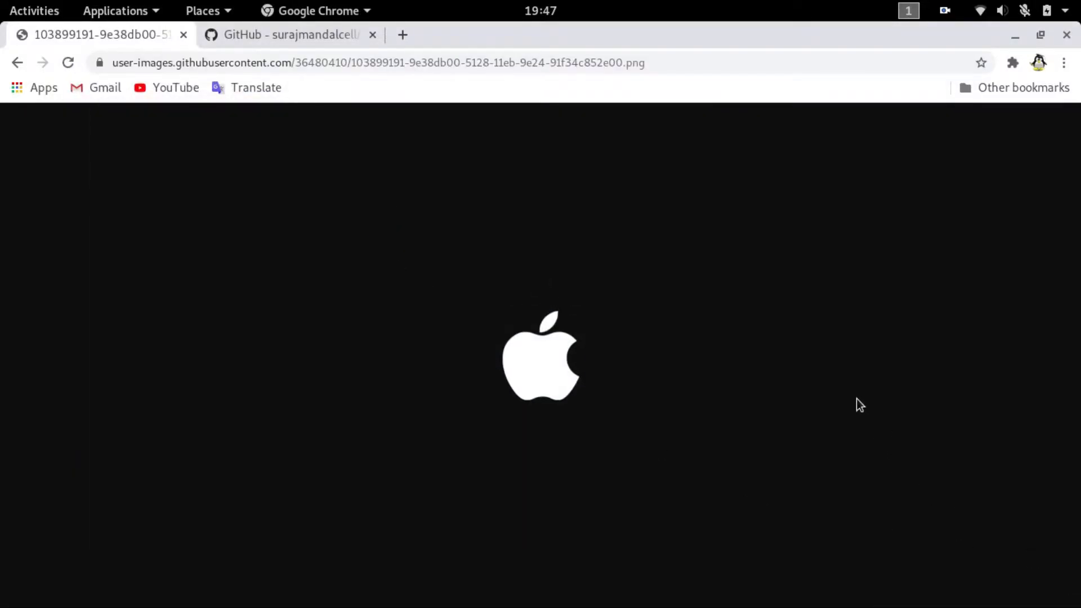
pyautogui.hotkey('ctrl', 'w')
# Step: Examine the elementary-x GitHub repository's address, name, description and theme screenshots
pyautogui.click(318, 62)
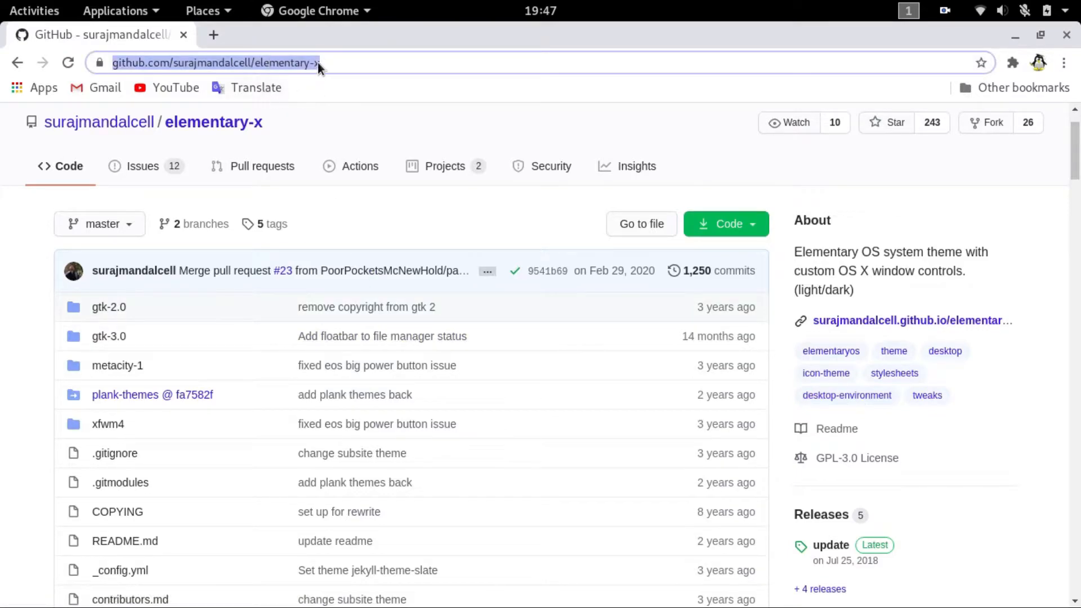
pyautogui.moveTo(263, 122); pyautogui.dragTo(163, 122)
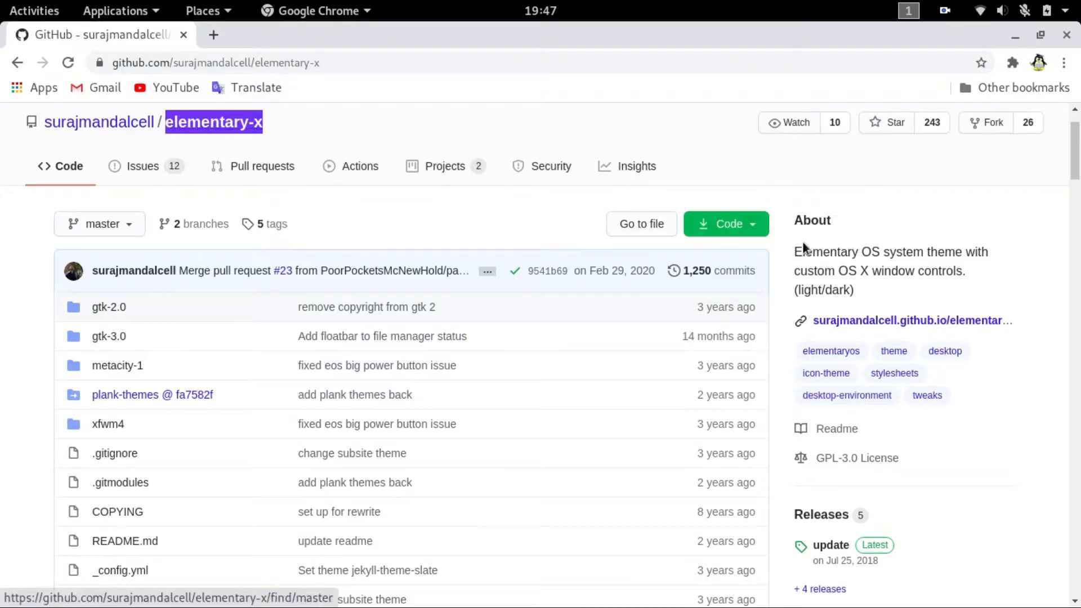
pyautogui.moveTo(796, 257); pyautogui.dragTo(883, 264)
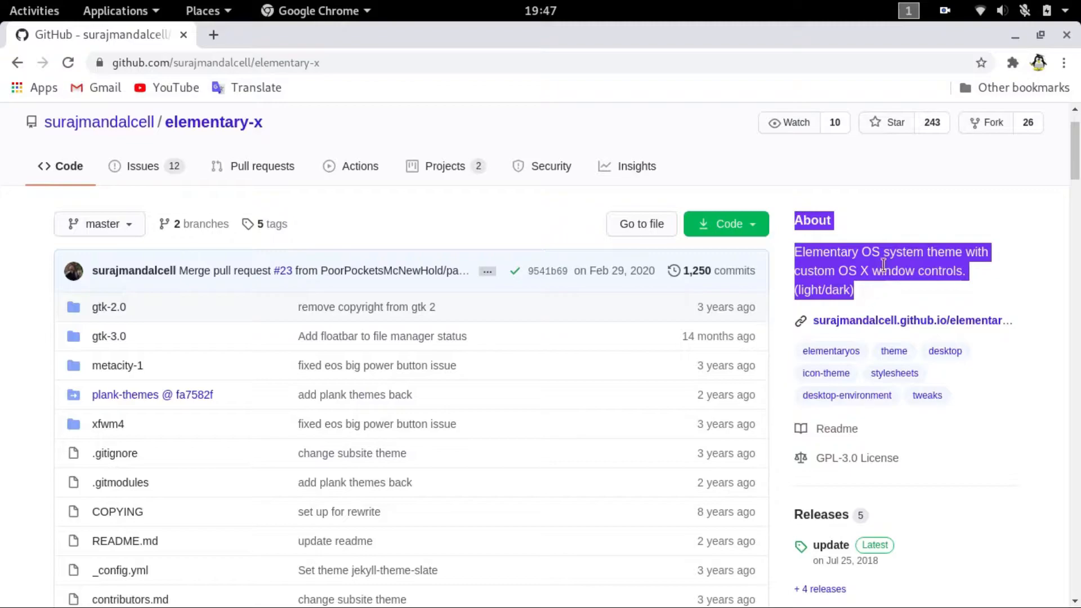
pyautogui.click(876, 276)
pyautogui.moveTo(1075, 151); pyautogui.dragTo(1077, 403)
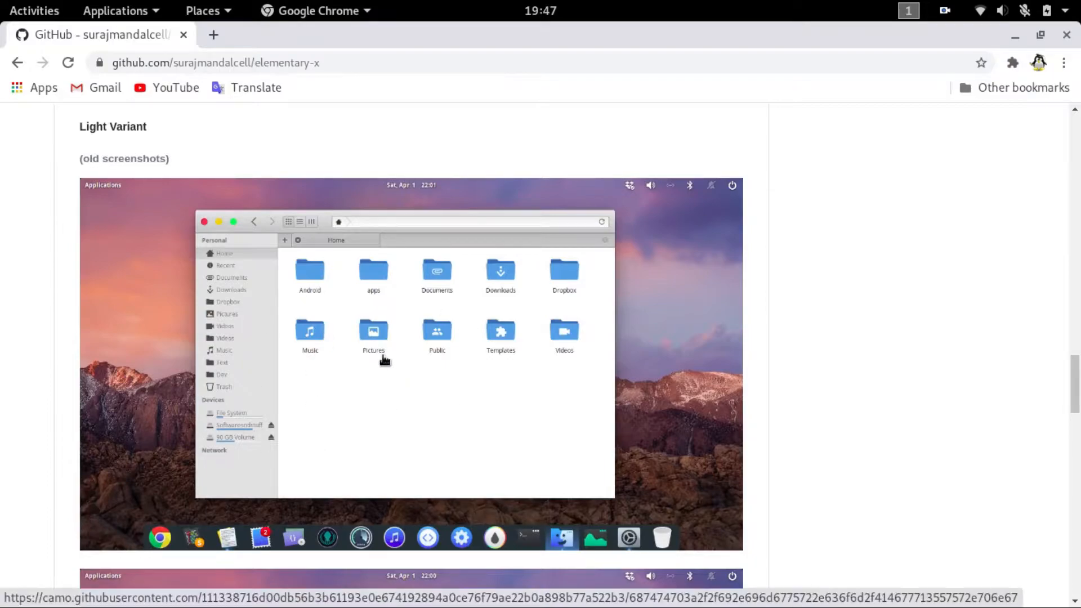
pyautogui.scroll(-10, 450, 360)
pyautogui.moveTo(1078, 436); pyautogui.dragTo(1078, 144)
pyautogui.scroll(-3, 901, 282)
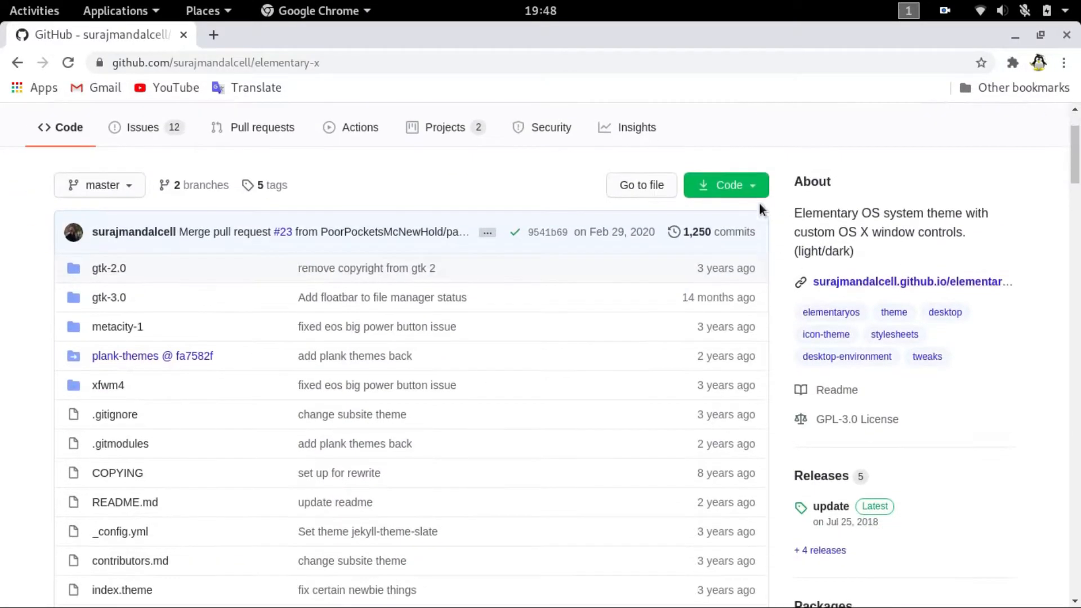
# Step: Copy the elementary-x repository's clone URL and return to the terminal
pyautogui.click(731, 186)
pyautogui.click(733, 186)
pyautogui.click(1014, 36)
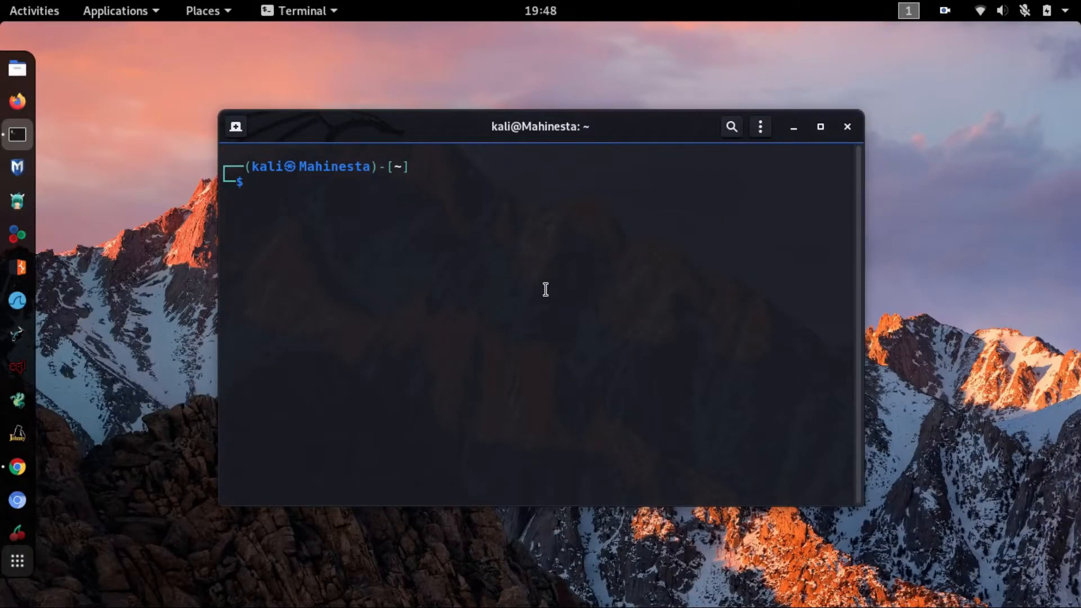
# Step: Change to the Desktop directory and clone the elementary-x repository there with git clone
pyautogui.write('Desktop/')
pyautogui.press('Return')
pyautogui.write('git clo')
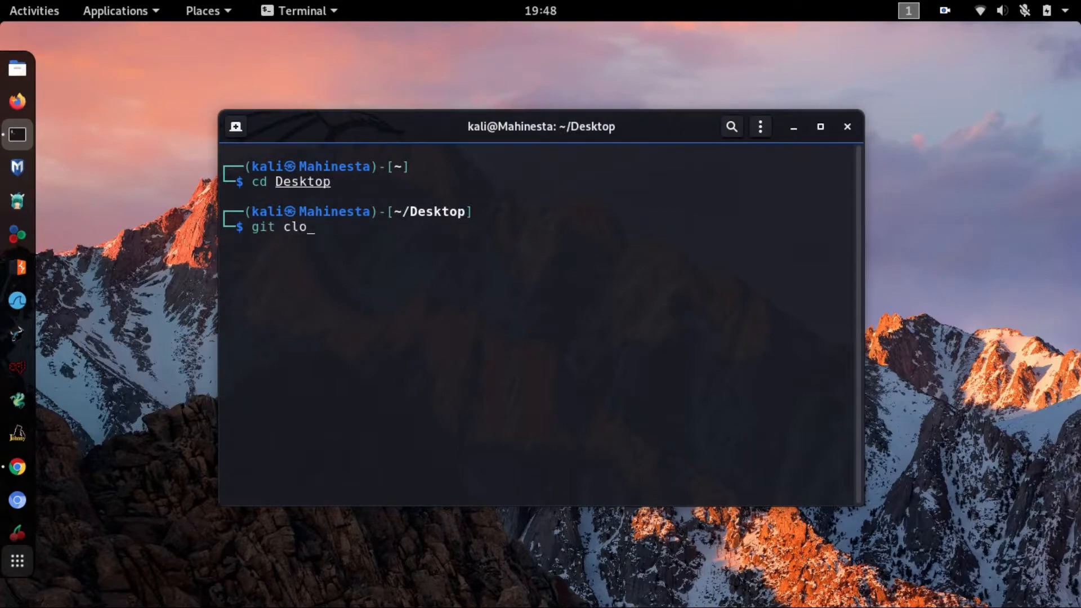
pyautogui.write('ne')
pyautogui.hotkey('ctrl', 'shift', 'v')
pyautogui.press('Return')
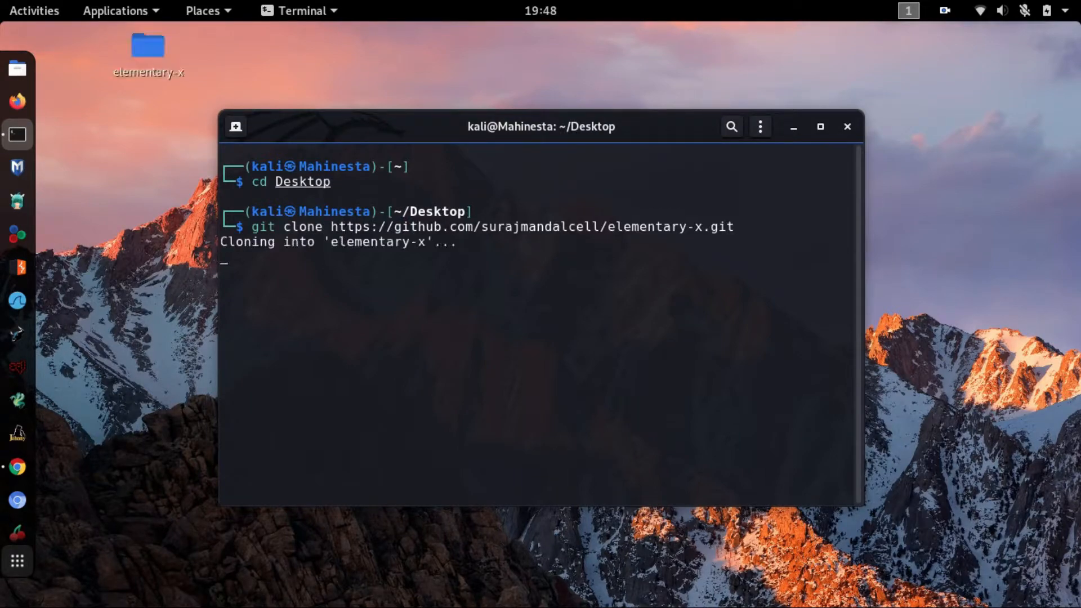
pyautogui.moveTo(602, 231); pyautogui.dragTo(693, 229)
pyautogui.click(646, 261)
pyautogui.moveTo(147, 216)
pyautogui.mouseDown()
pyautogui.moveTo(154, 73)
pyautogui.moveTo(128, 112)
pyautogui.mouseUp()
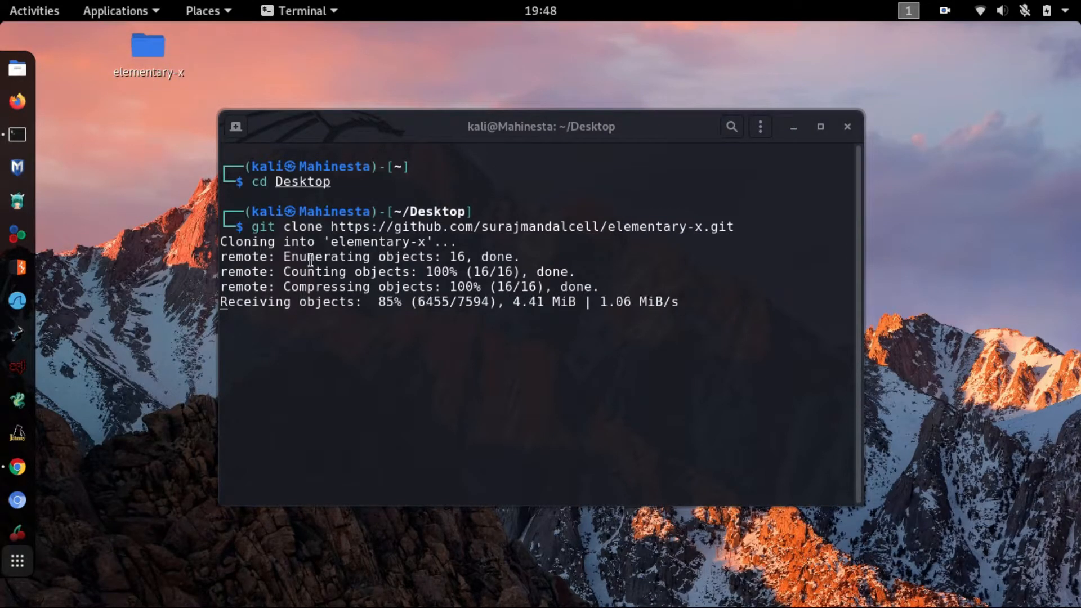
pyautogui.click(407, 268)
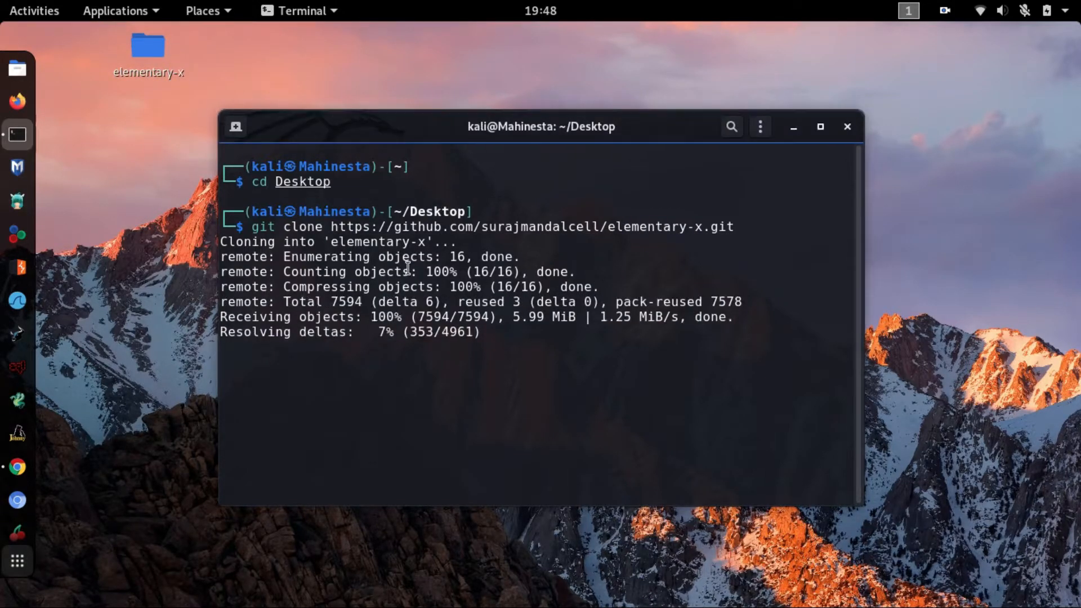
pyautogui.moveTo(538, 333); pyautogui.dragTo(509, 332)
pyautogui.click(503, 352)
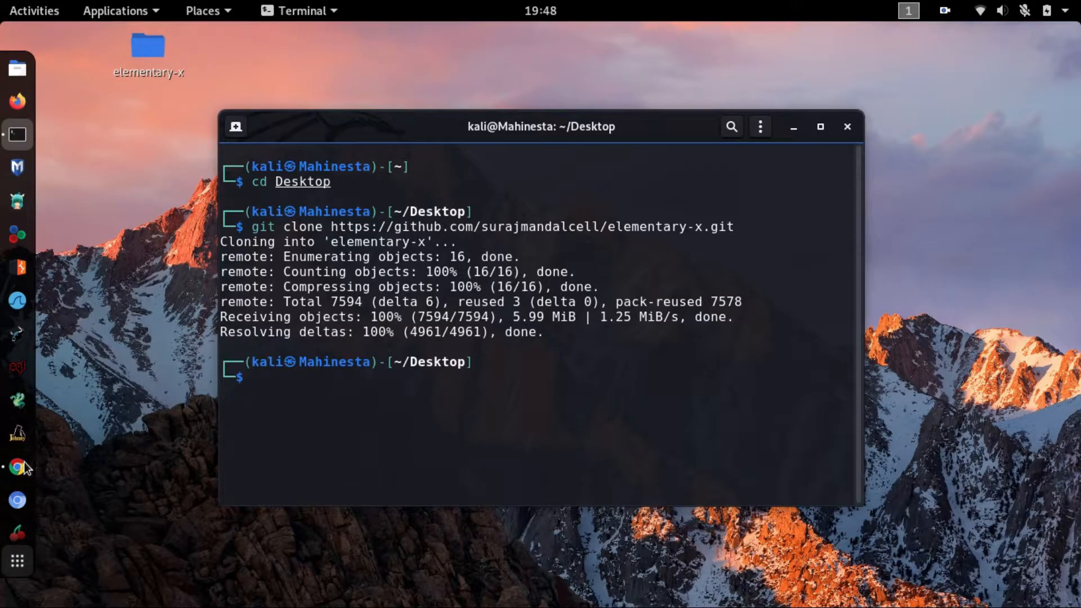
# Step: Switch to Chrome and read the Installation and Extras sections of the elementary-x README for the icon theme used
pyautogui.click(23, 466)
pyautogui.scroll(-5, 434, 405)
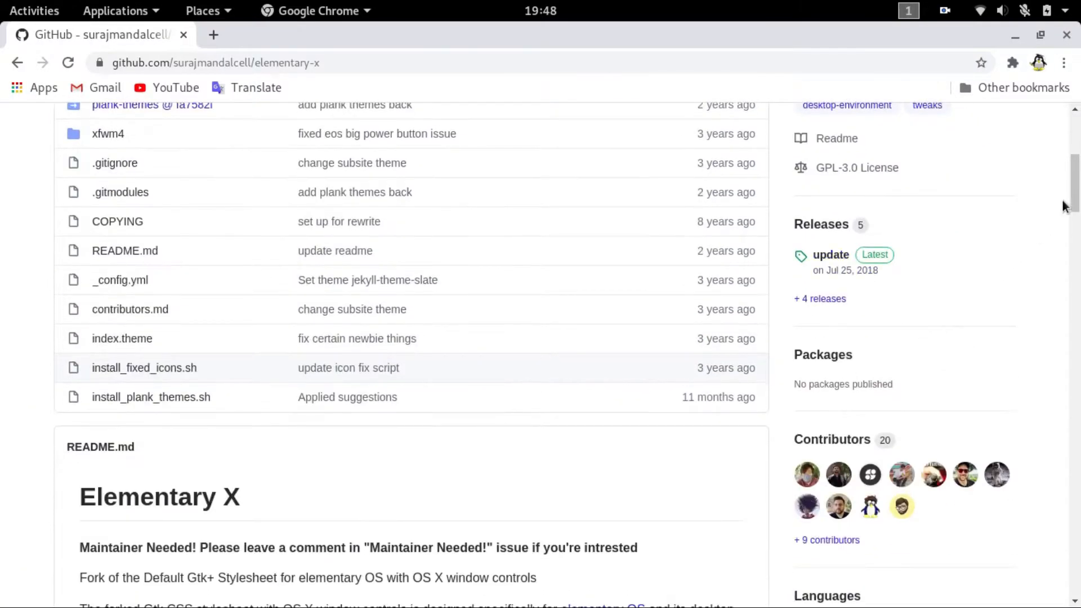
pyautogui.moveTo(1074, 200); pyautogui.dragTo(1077, 468)
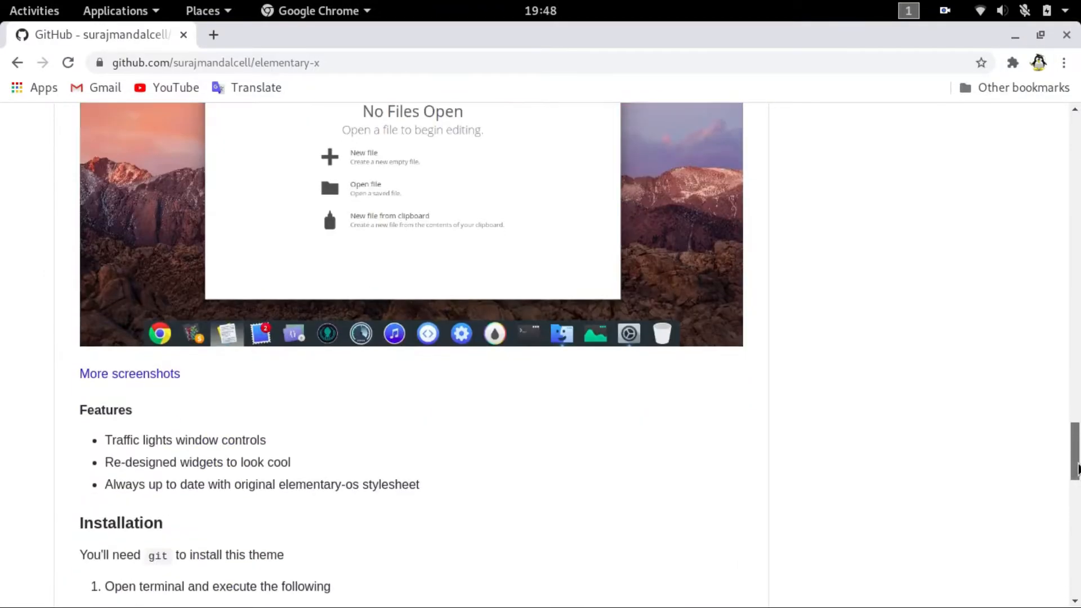
pyautogui.scroll(-5, 480, 504)
pyautogui.doubleClick(129, 232)
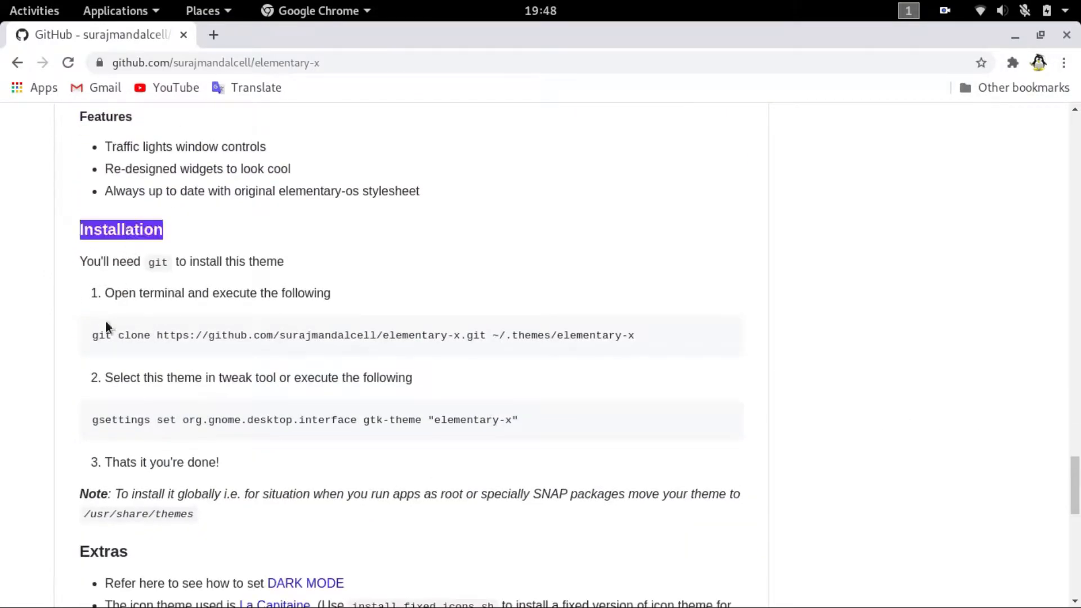
pyautogui.scroll(-4, 227, 423)
pyautogui.moveTo(129, 299); pyautogui.dragTo(68, 298)
pyautogui.moveTo(104, 353); pyautogui.dragTo(200, 358)
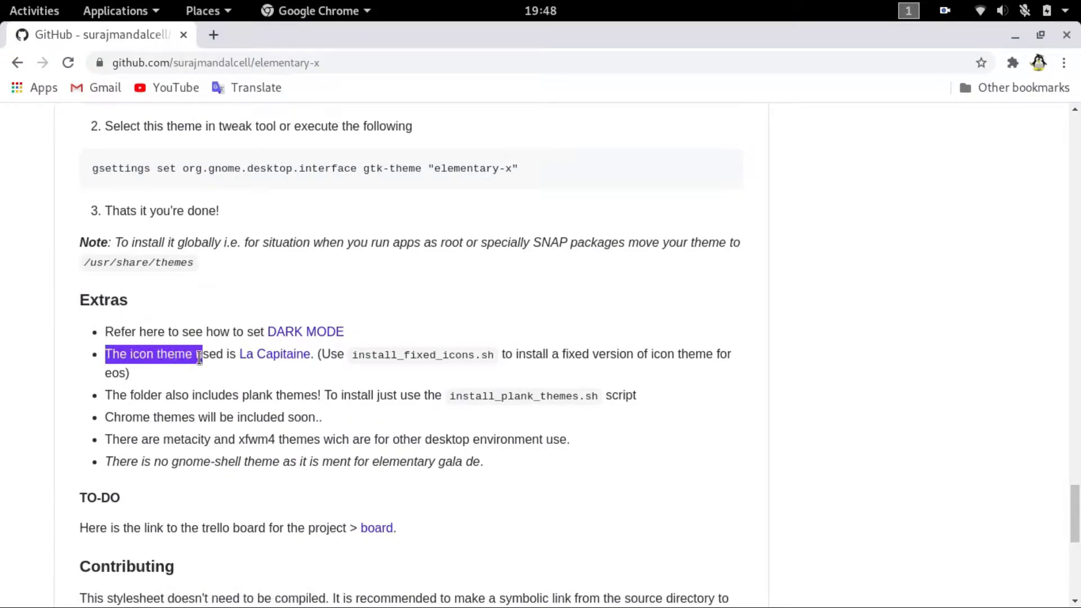
# Step: Open the README's La Capitaine link in a new tab and examine the icon theme repository's name and description
pyautogui.rightClick(264, 354)
pyautogui.click(272, 364)
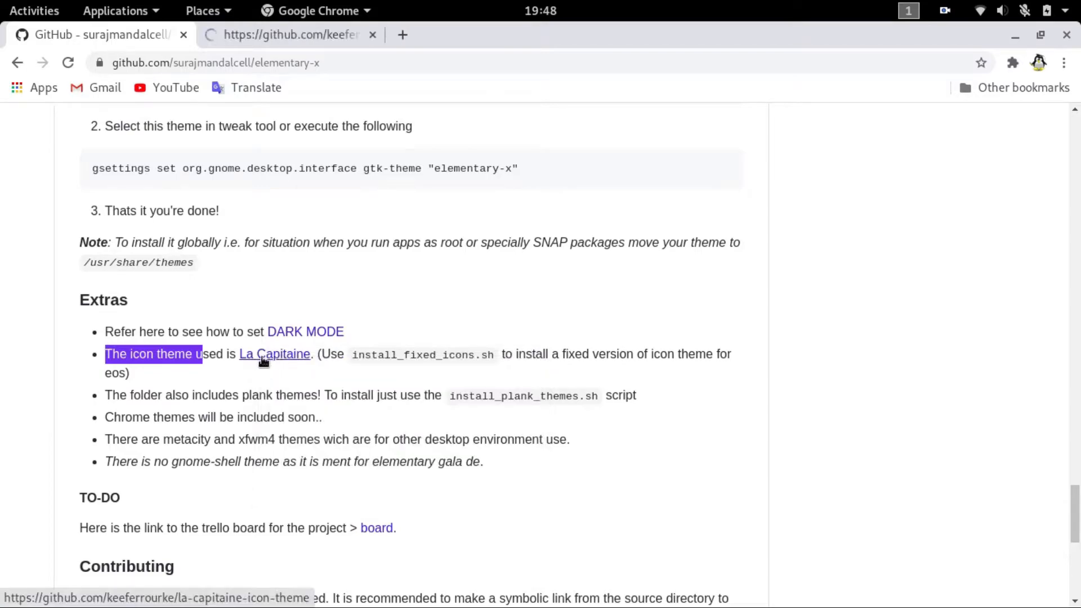
pyautogui.click(287, 35)
pyautogui.click(274, 64)
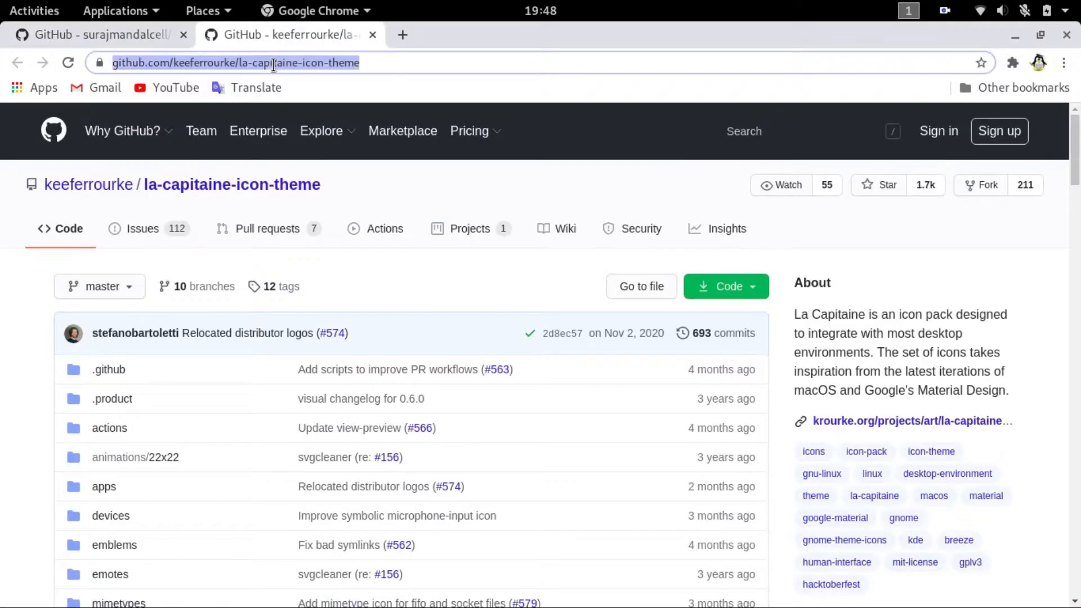
pyautogui.moveTo(327, 186); pyautogui.dragTo(130, 186)
pyautogui.moveTo(789, 315); pyautogui.dragTo(996, 391)
pyautogui.click(1051, 249)
pyautogui.moveTo(1075, 149)
pyautogui.mouseDown()
pyautogui.moveTo(1075, 580)
pyautogui.moveTo(1075, 171)
pyautogui.mouseUp()
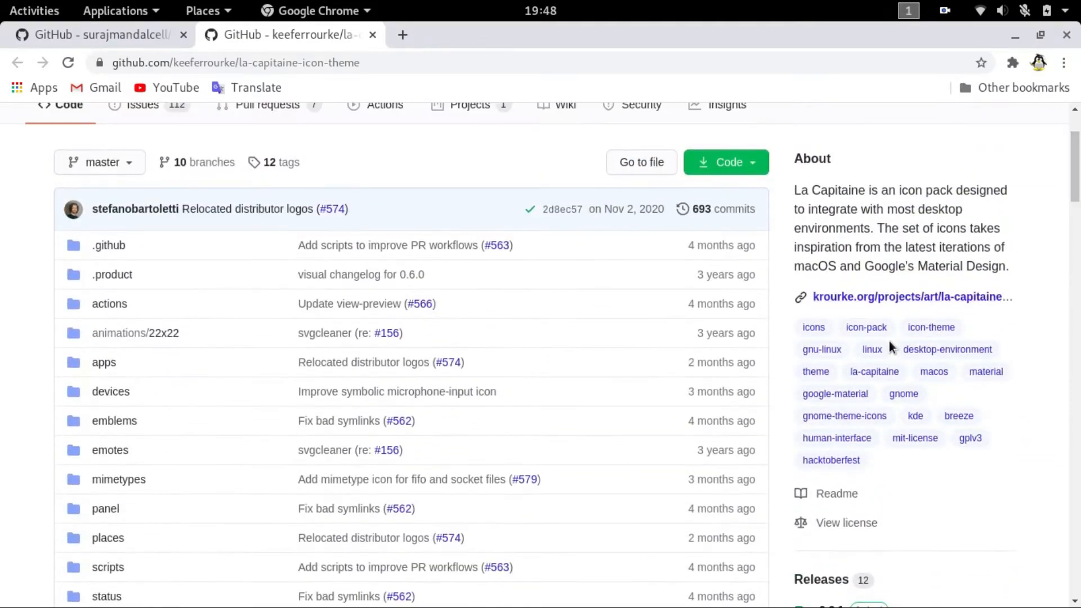
# Step: Copy the la-capitaine-icon-theme repository's HTTPS clone URL and return to the terminal
pyautogui.scroll(3, 888, 346)
pyautogui.click(751, 296)
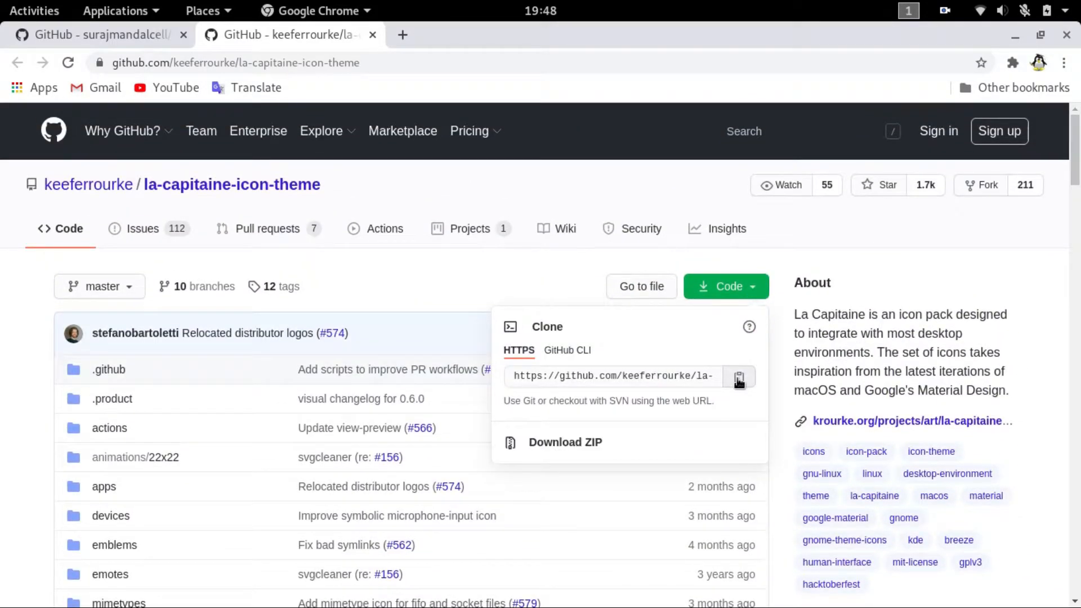
pyautogui.click(1014, 38)
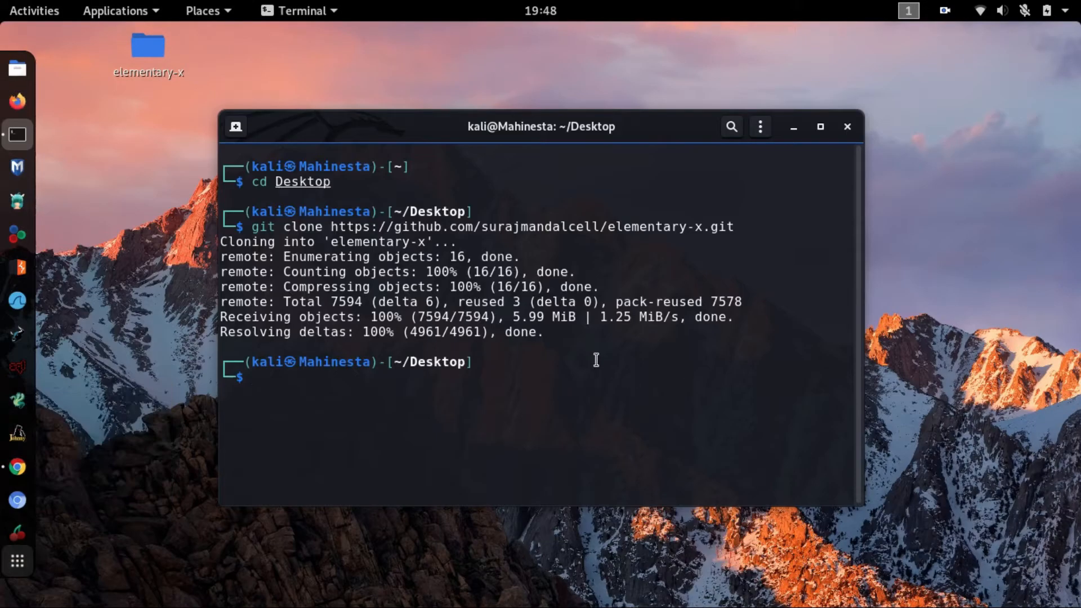
# Step: Clone the la-capitaine-icon-theme repository into the Desktop directory with git clone
pyautogui.write('git clone')
pyautogui.hotkey('ctrl', 'shift', 'v')
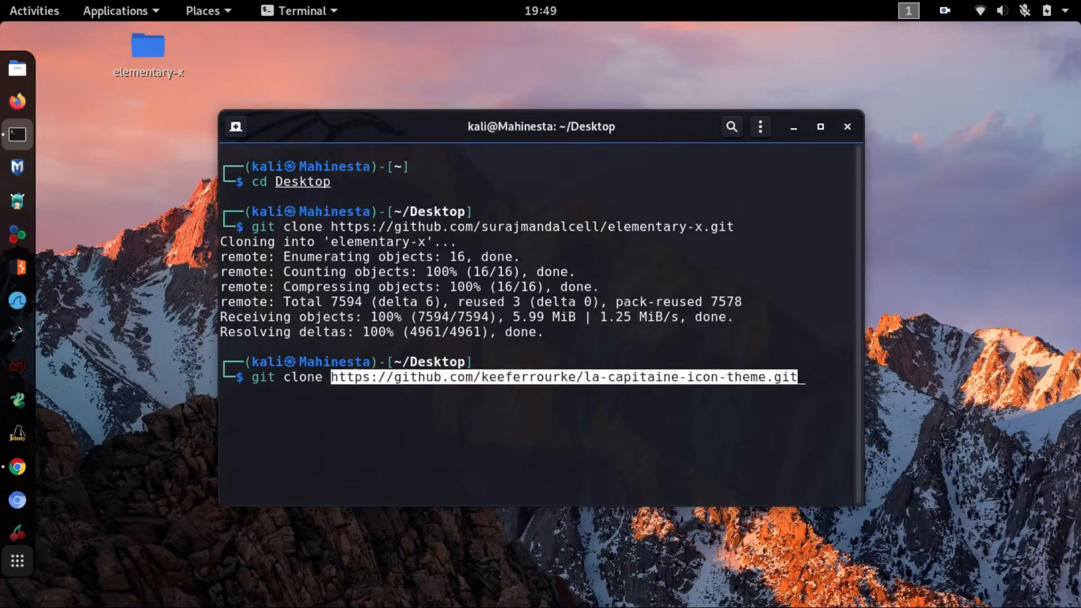
pyautogui.press('Return')
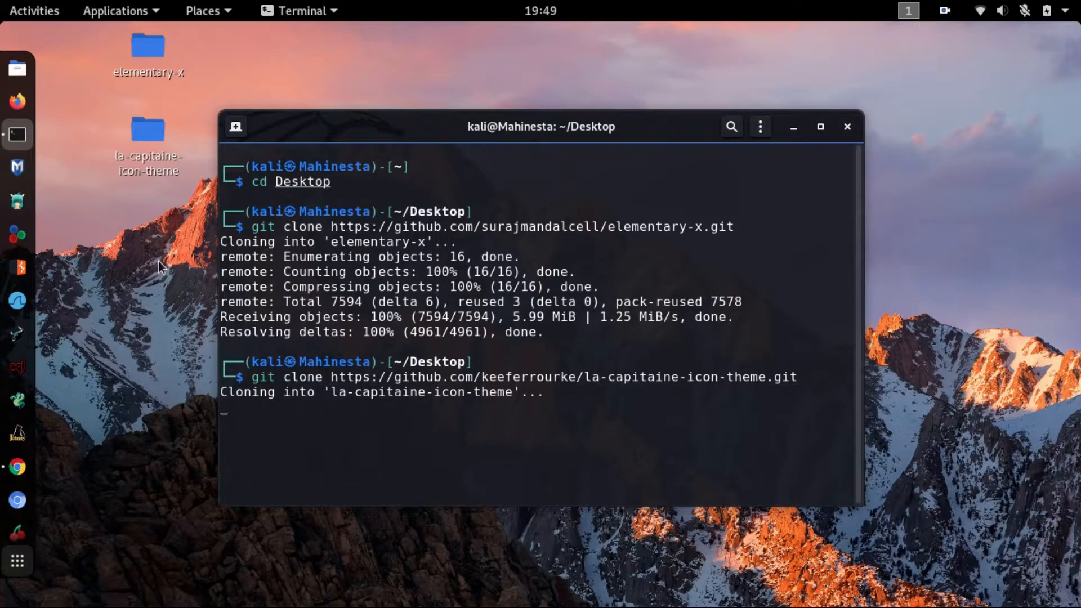
pyautogui.moveTo(160, 257)
pyautogui.mouseDown()
pyautogui.moveTo(139, 135)
pyautogui.moveTo(133, 160)
pyautogui.moveTo(167, 236)
pyautogui.mouseUp()
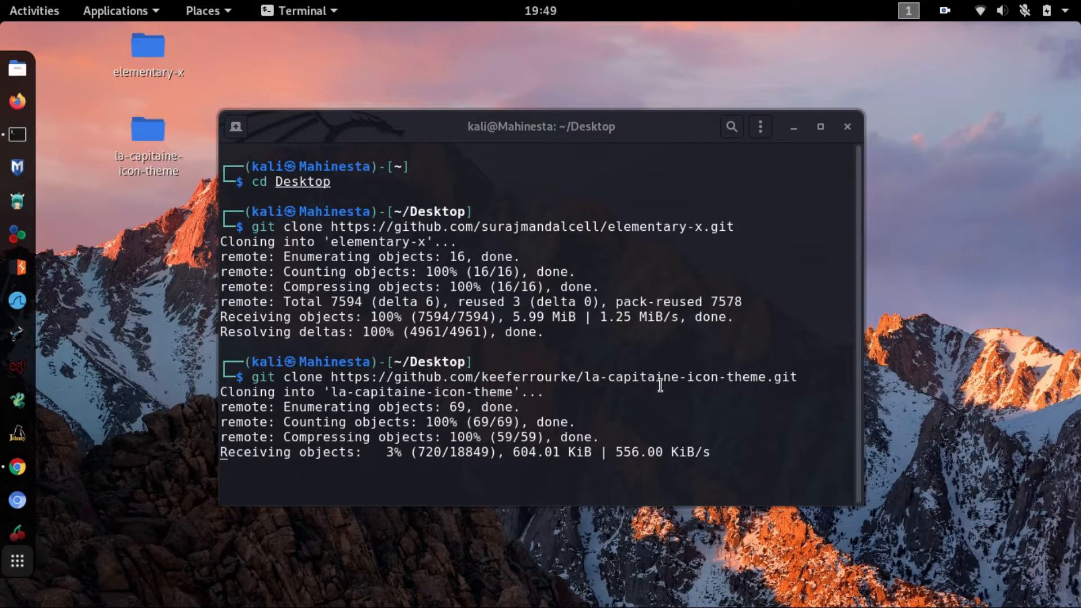
pyautogui.moveTo(585, 377)
pyautogui.mouseDown()
pyautogui.moveTo(767, 381)
pyautogui.moveTo(725, 378)
pyautogui.mouseUp()
pyautogui.click(751, 316)
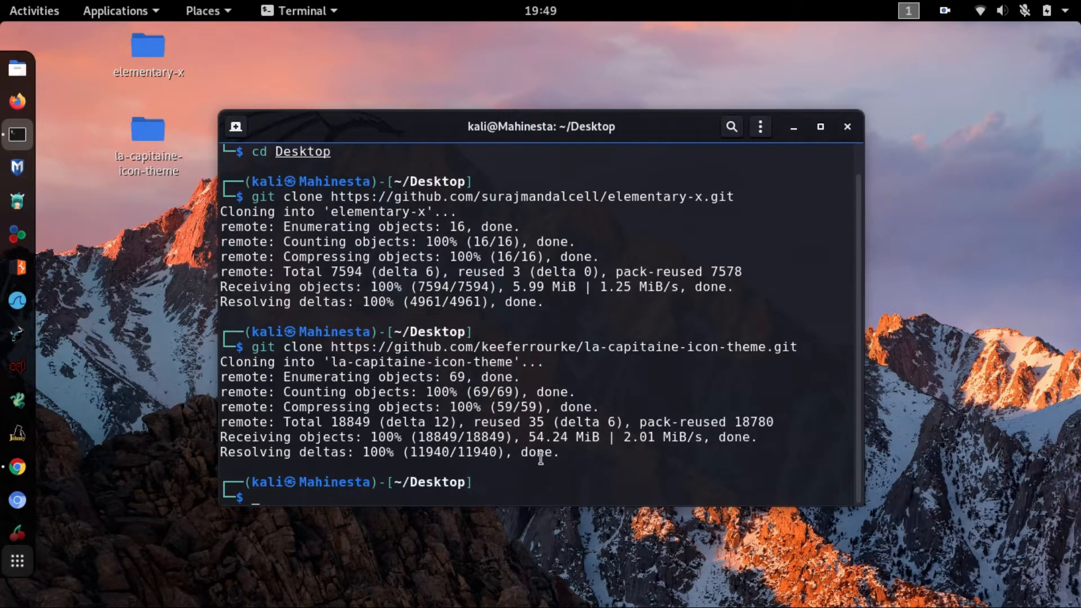
# Step: Clear the terminal and create the hidden directories ~/.themes and ~/.icons with mkdir
pyautogui.doubleClick(541, 457)
pyautogui.write('clear')
pyautogui.press('Return')
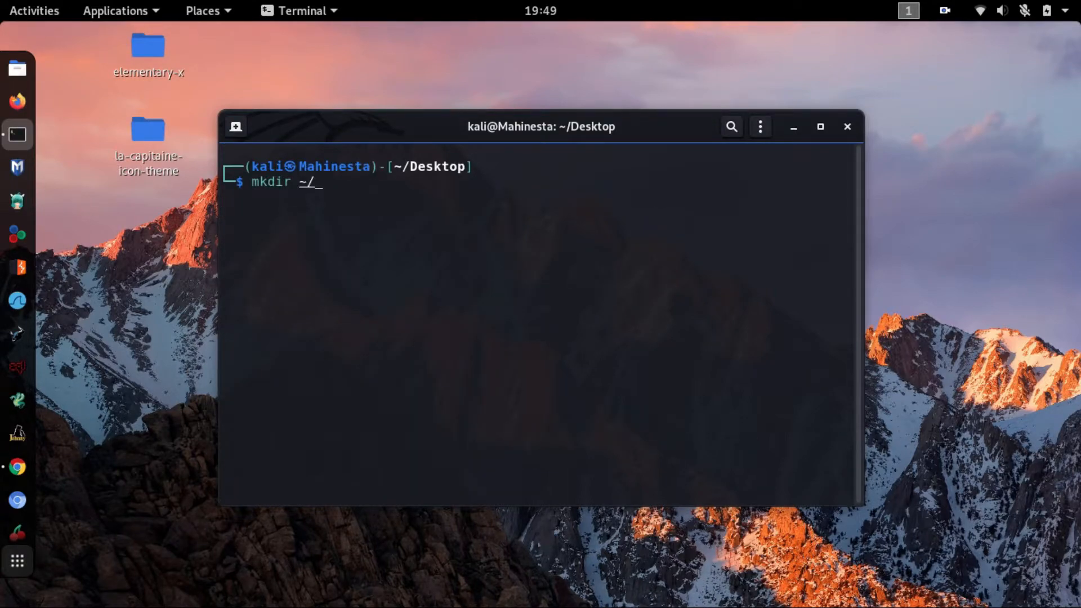
pyautogui.press('Return')
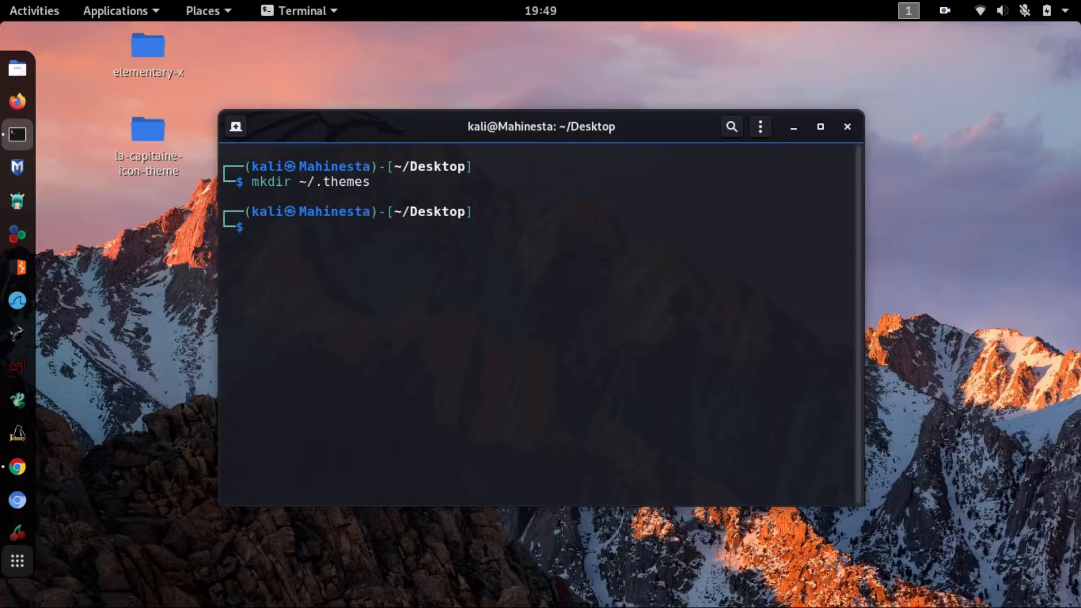
pyautogui.write('mkdir ~/.icons')
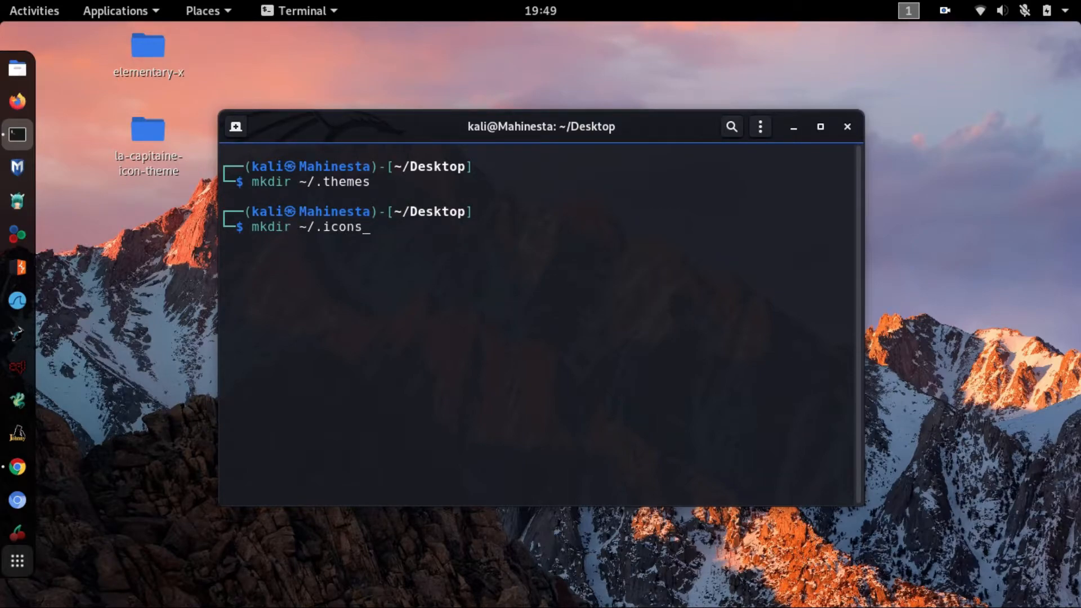
pyautogui.press('Return')
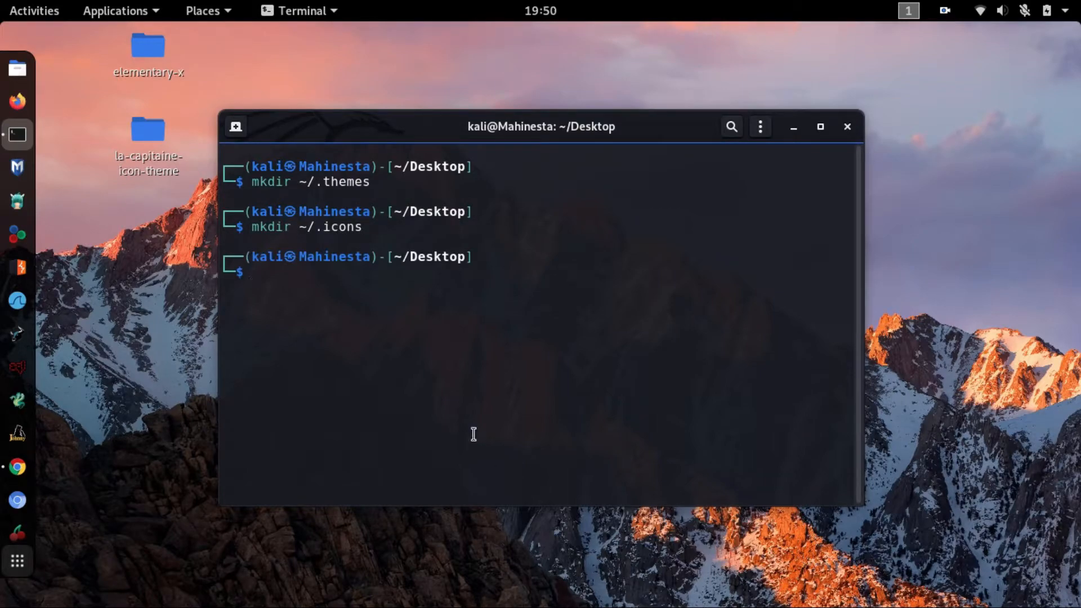
pyautogui.doubleClick(345, 188)
pyautogui.doubleClick(339, 228)
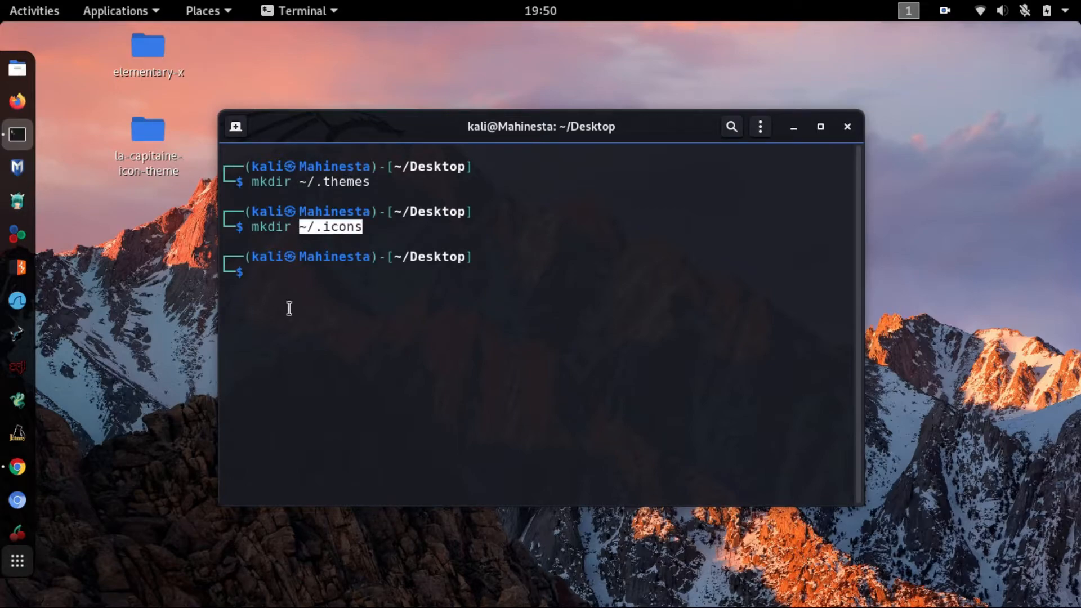
# Step: List the contents of the Desktop directory with ls
pyautogui.click(392, 300)
pyautogui.write('ls')
pyautogui.press('Return')
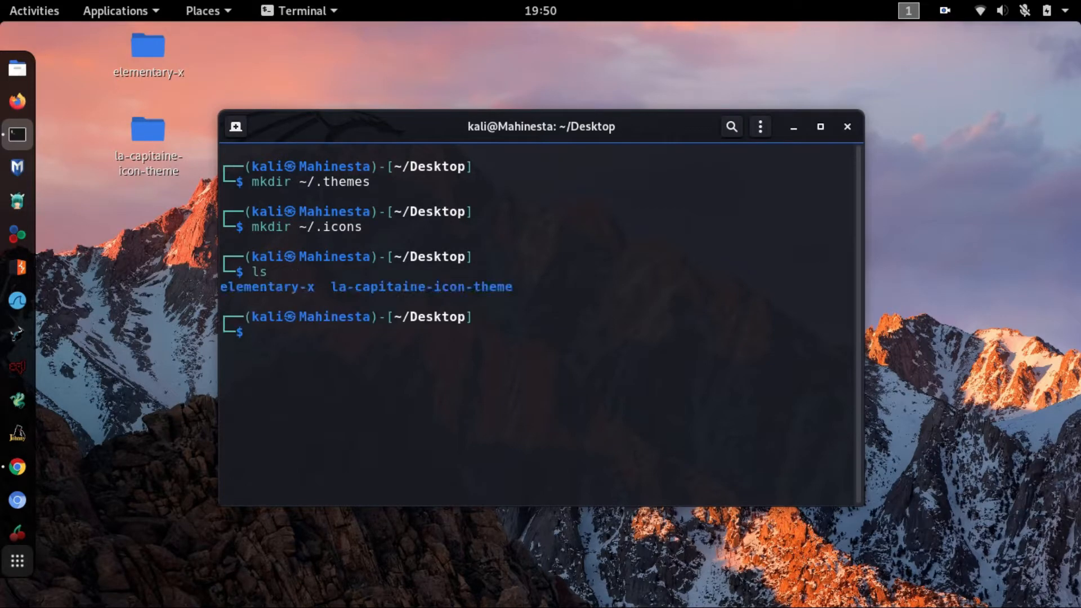
# Step: Move the elementary-x folder from the Desktop into ~/.themes with mv
pyautogui.write('mv elem')
pyautogui.press('Tab')
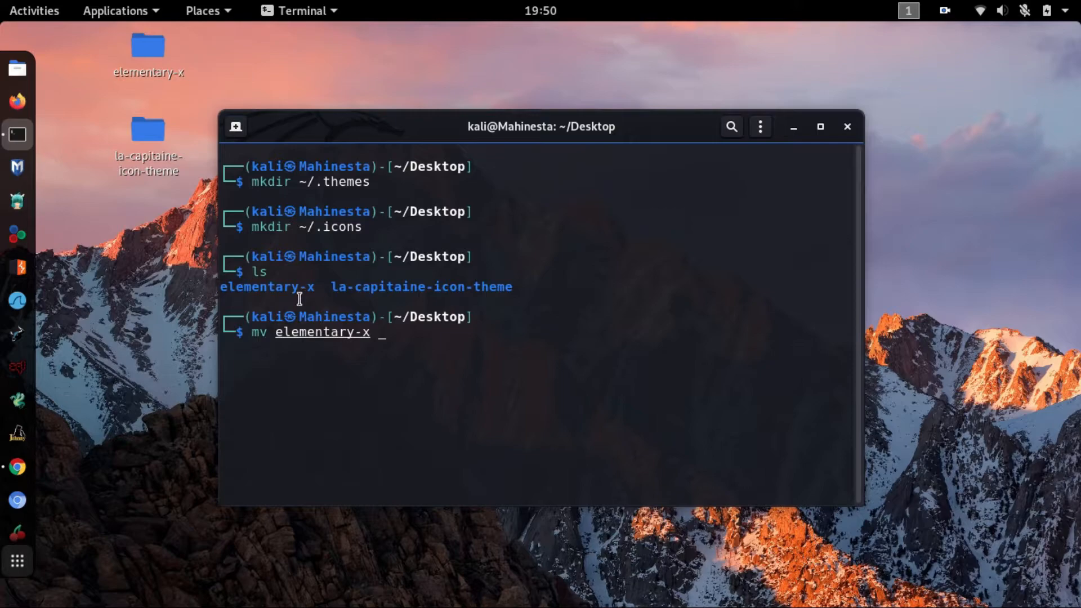
pyautogui.doubleClick(285, 288)
pyautogui.doubleClick(304, 331)
pyautogui.click(401, 382)
pyautogui.doubleClick(354, 182)
pyautogui.rightClick(358, 186)
pyautogui.click(369, 195)
pyautogui.rightClick(438, 353)
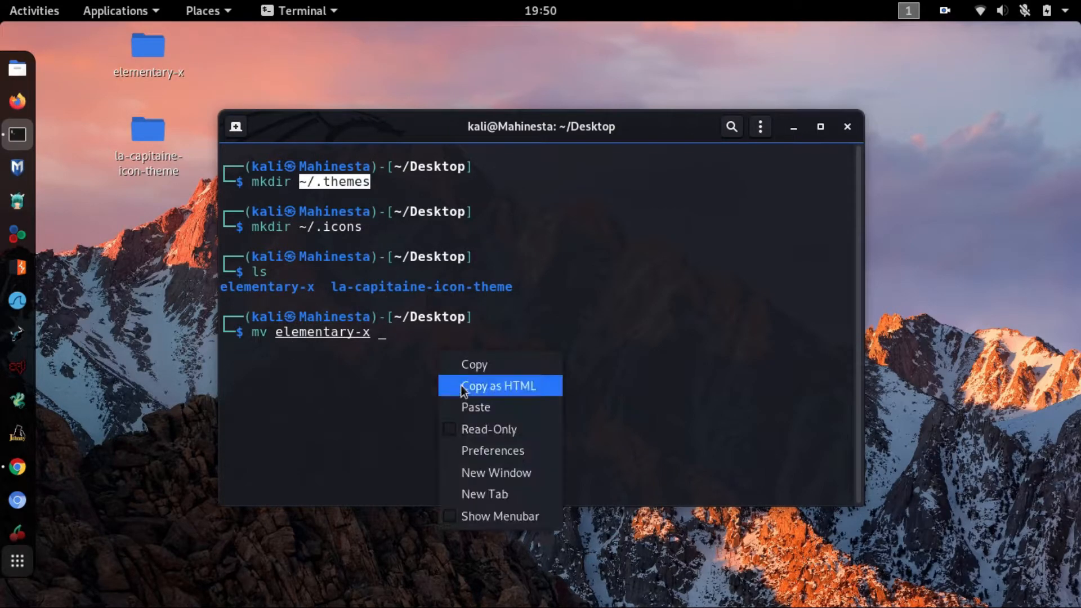
pyautogui.click(471, 406)
pyautogui.press('Return')
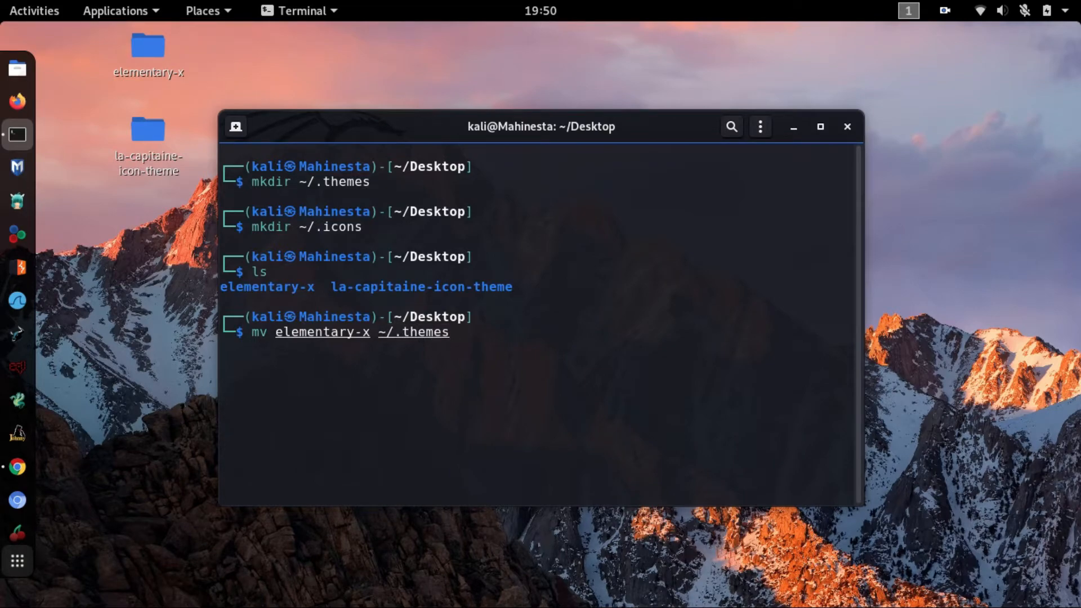
pyautogui.press('Return')
pyautogui.moveTo(387, 331); pyautogui.dragTo(443, 334)
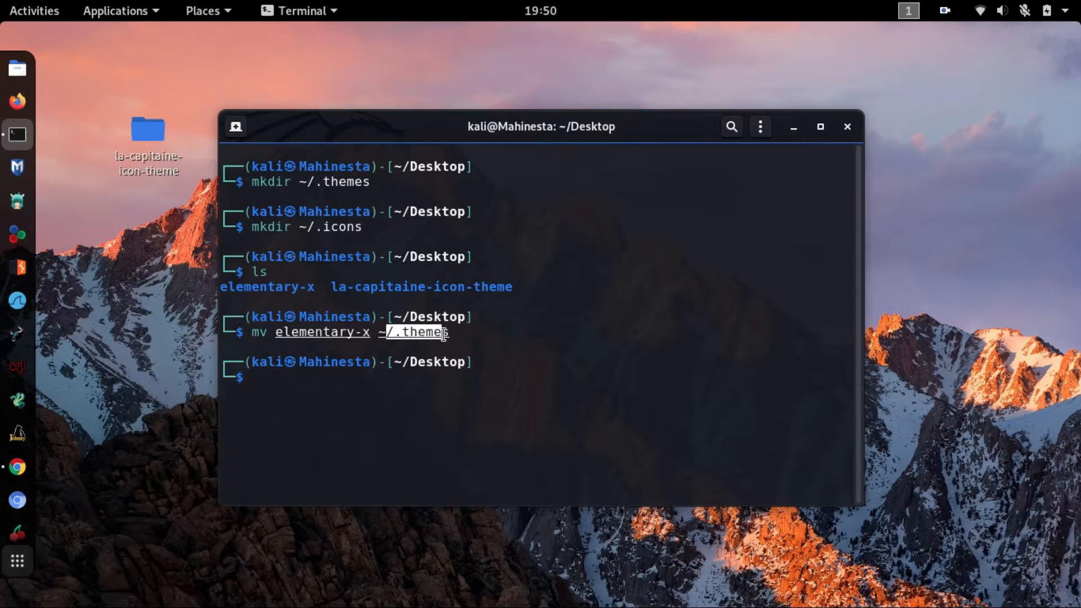
# Step: Move the la-capitaine-icon-theme folder from the Desktop into ~/.icons with mv
pyautogui.click(429, 417)
pyautogui.press('Up')
pyautogui.hotkey('ctrl', 'w')
pyautogui.hotkey('ctrl', 'w')
pyautogui.write('la-capitaine-icon-theme/')
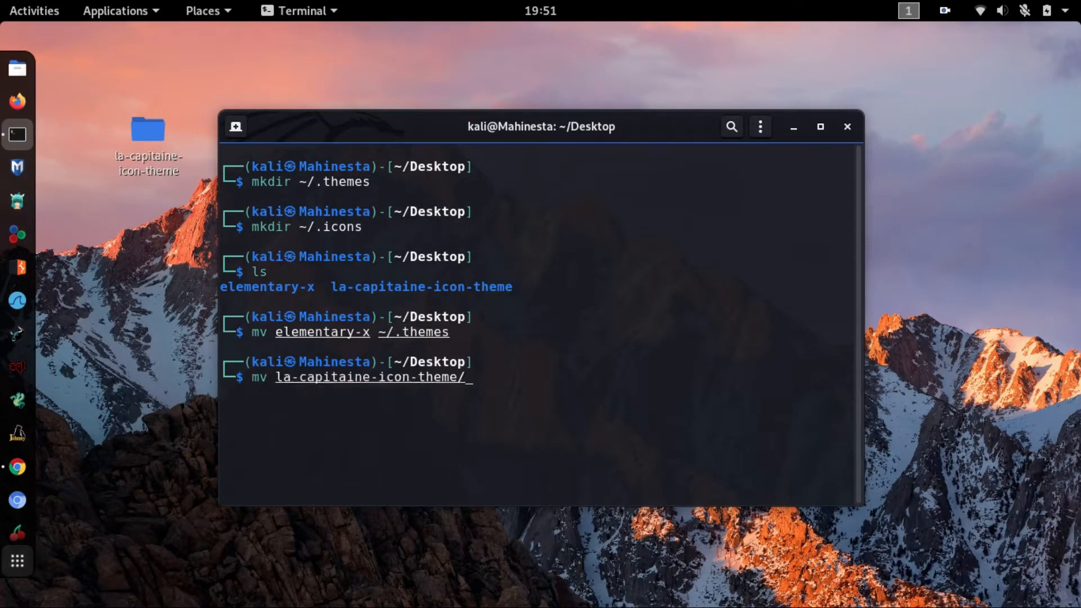
pyautogui.doubleClick(437, 298)
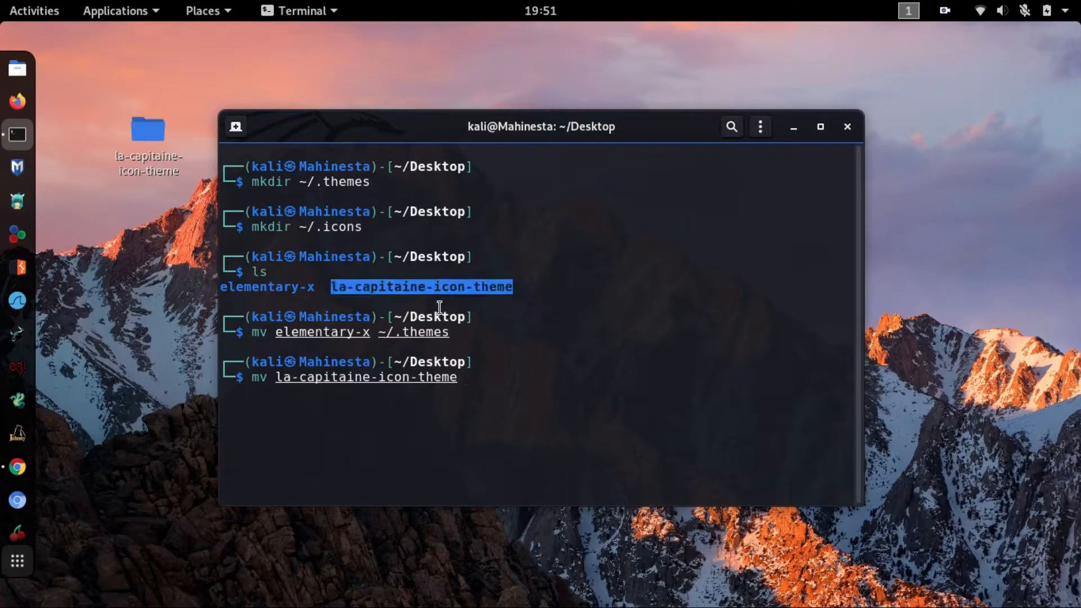
pyautogui.doubleClick(425, 377)
pyautogui.click(483, 420)
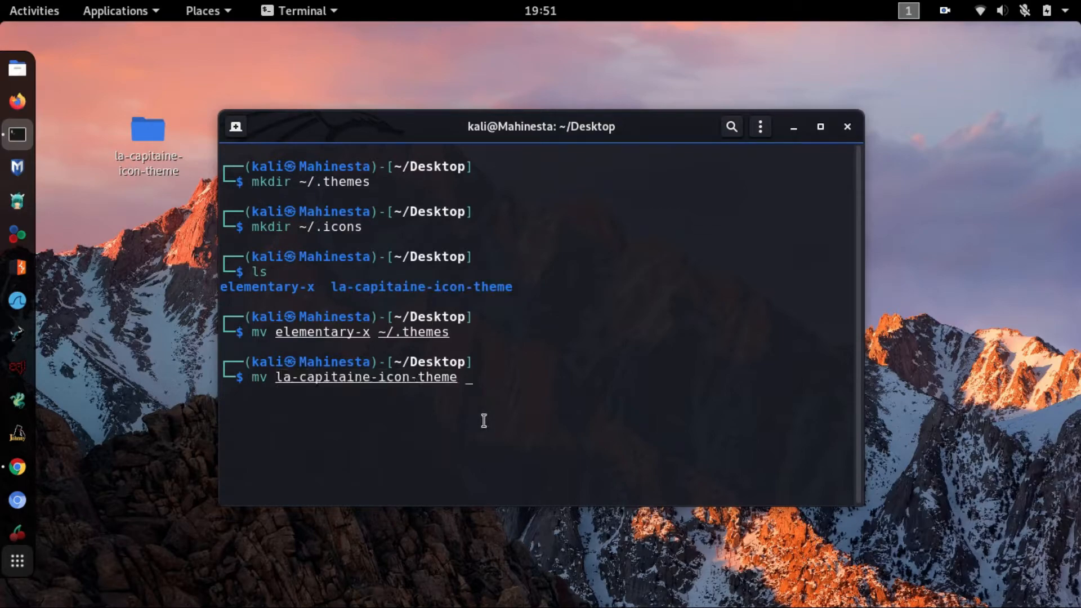
pyautogui.doubleClick(344, 223)
pyautogui.middleClick(528, 390)
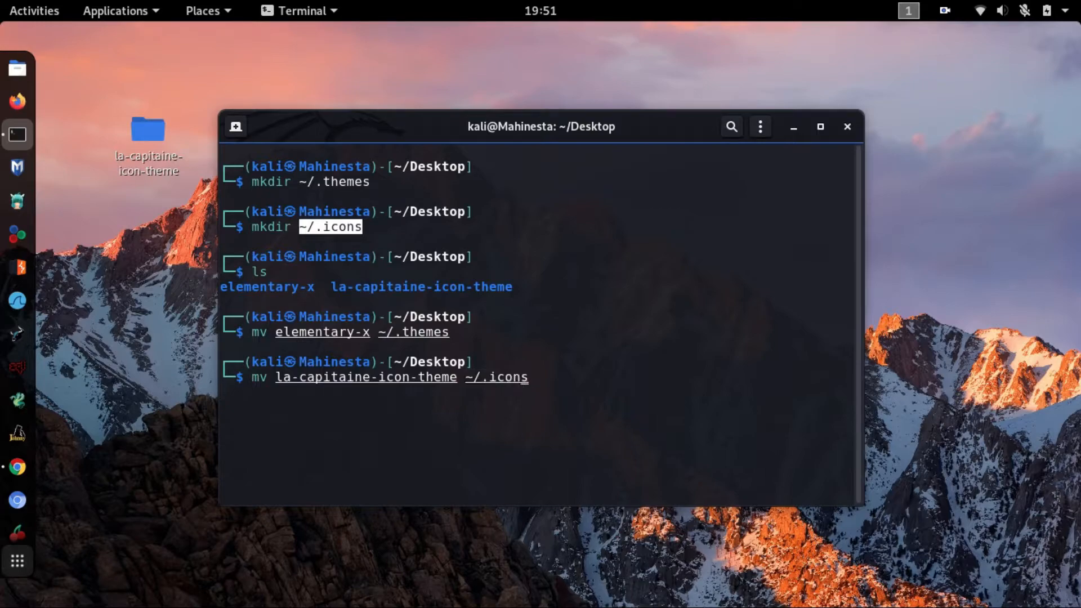
pyautogui.press('Return')
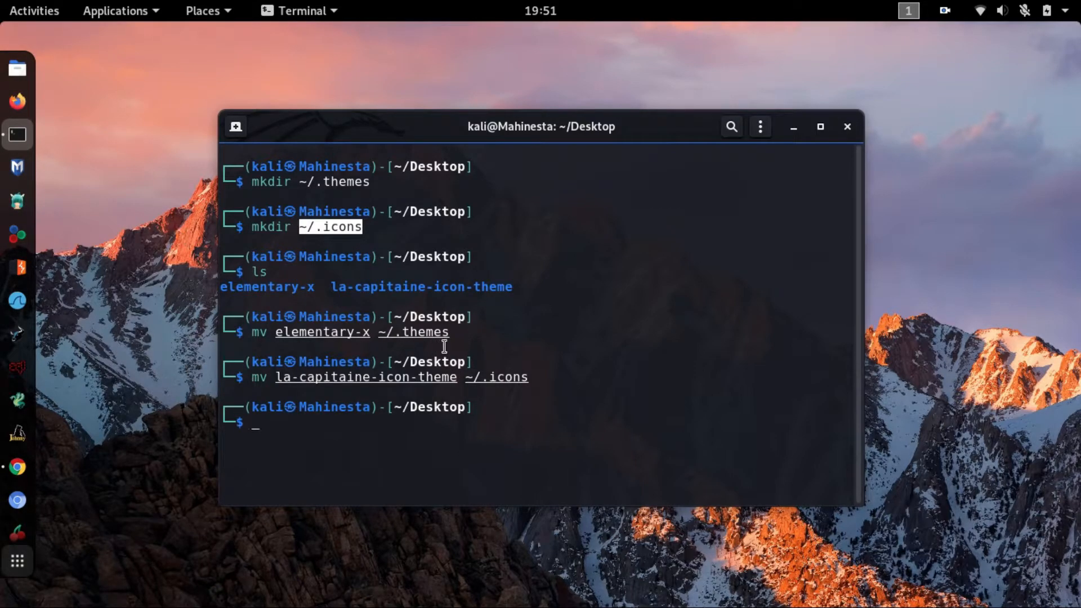
pyautogui.tripleClick(550, 383)
pyautogui.click(547, 386)
# Step: Clear the terminal output and close the terminal
pyautogui.write('clea')
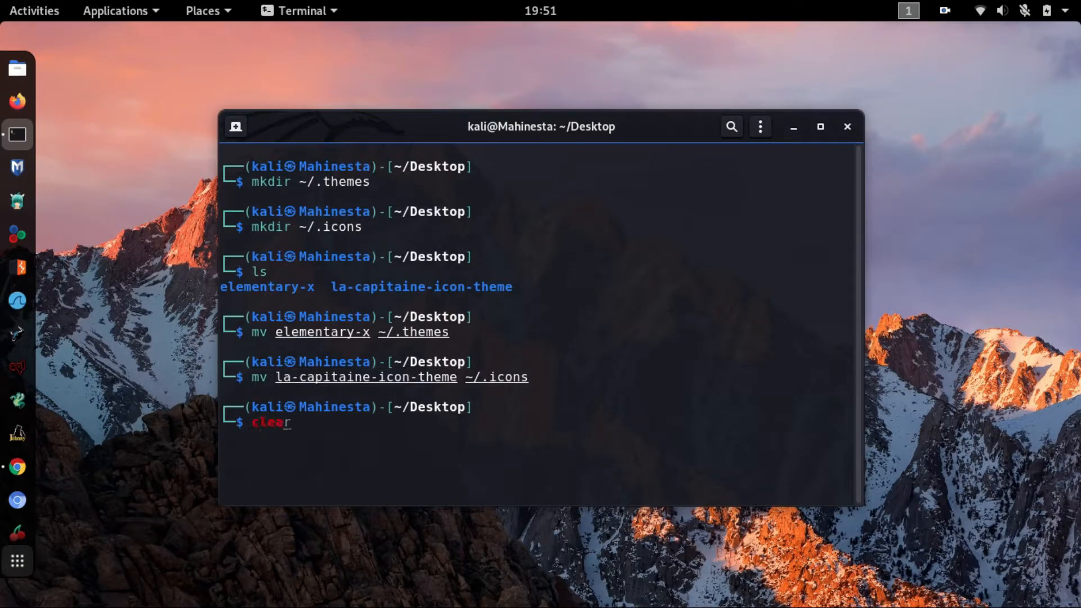
pyautogui.write('r')
pyautogui.press('Return')
pyautogui.press('Return')
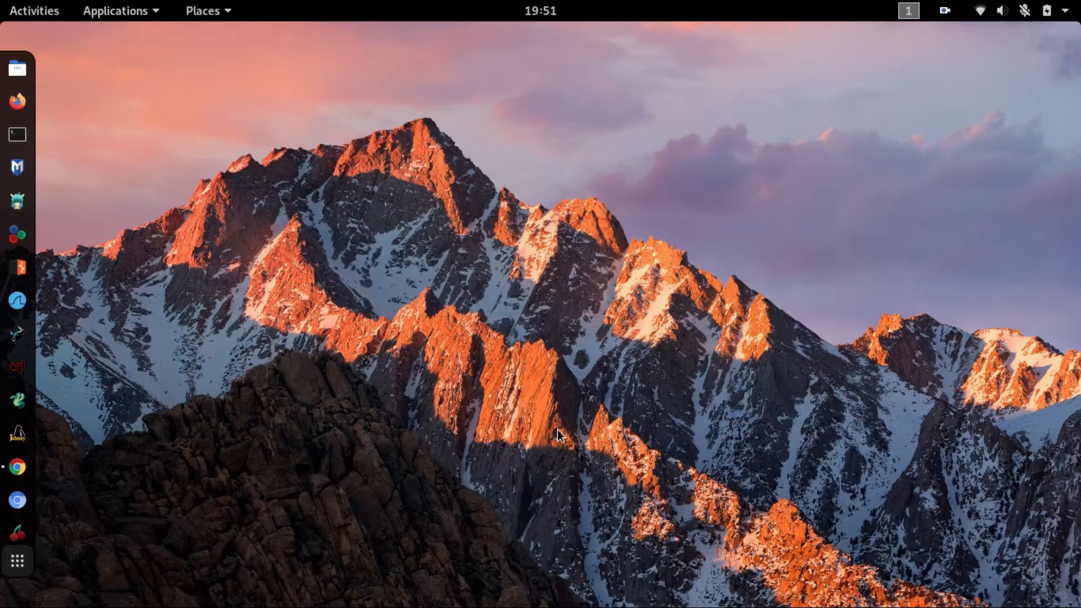
# Step: Switch to Chrome, open a new tab and close both GitHub repository tabs
pyautogui.click(17, 466)
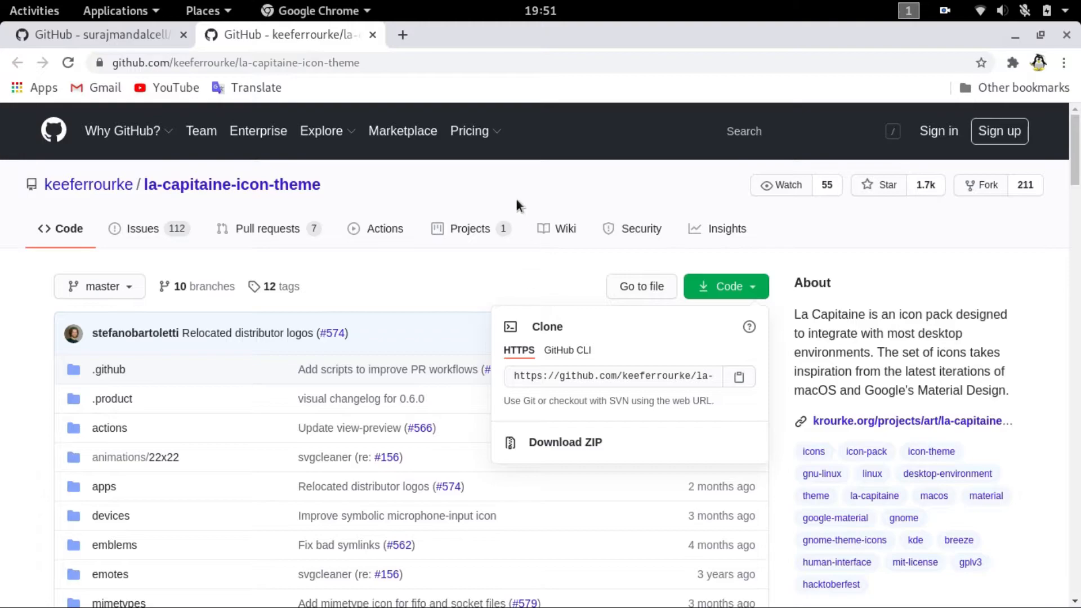
pyautogui.click(397, 35)
pyautogui.click(372, 35)
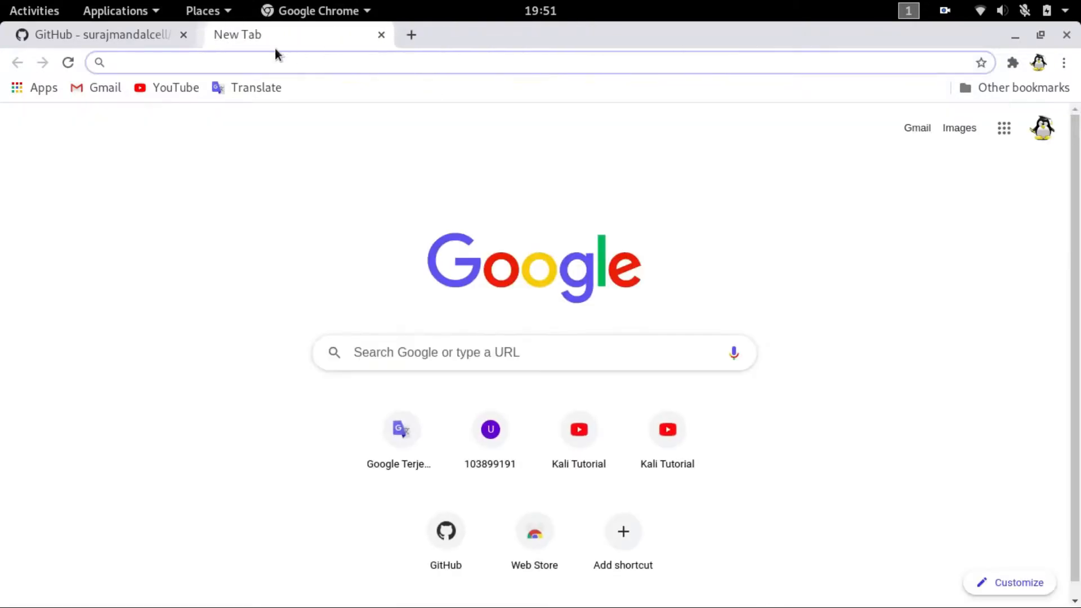
pyautogui.click(182, 35)
# Step: Search Google for "extension chrome" and open the Chrome Web Store result
pyautogui.write('extension chrome')
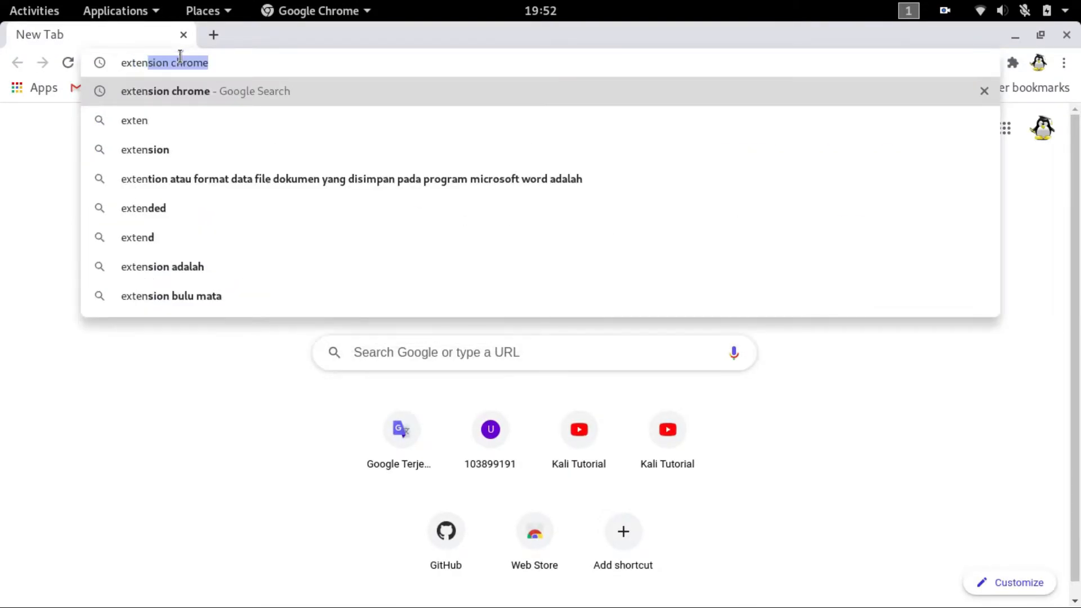
pyautogui.press('Return')
pyautogui.moveTo(247, 136); pyautogui.dragTo(109, 135)
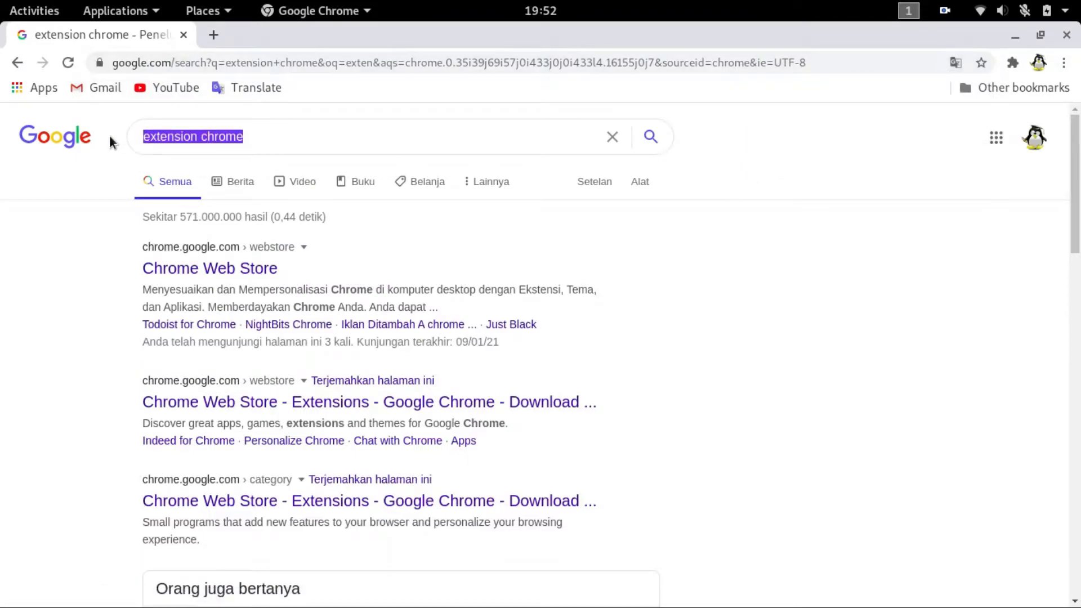
pyautogui.click(56, 265)
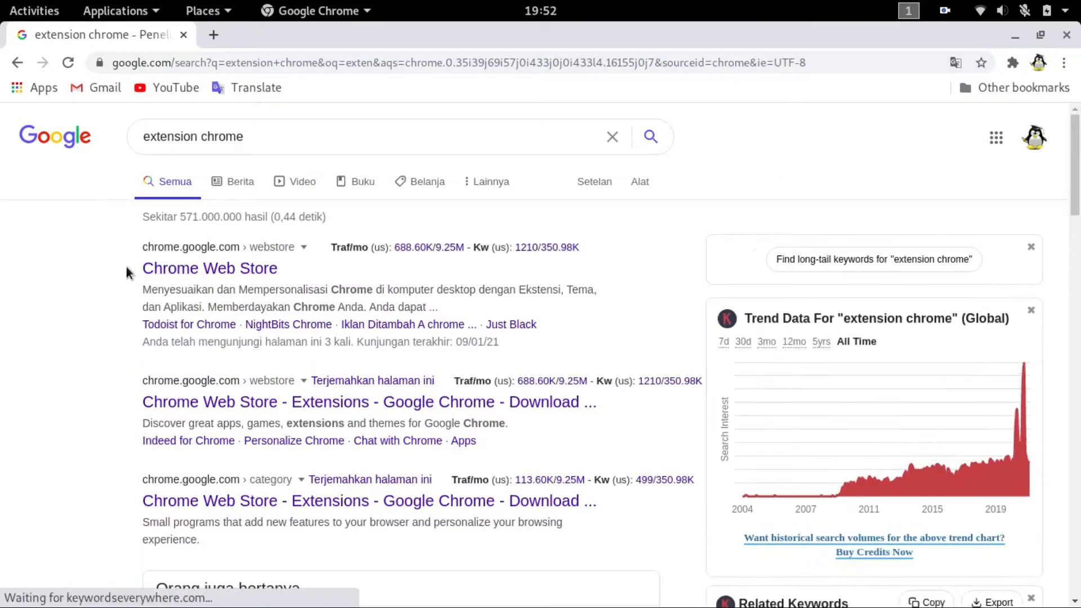
pyautogui.moveTo(128, 271); pyautogui.dragTo(278, 271)
pyautogui.click(243, 272)
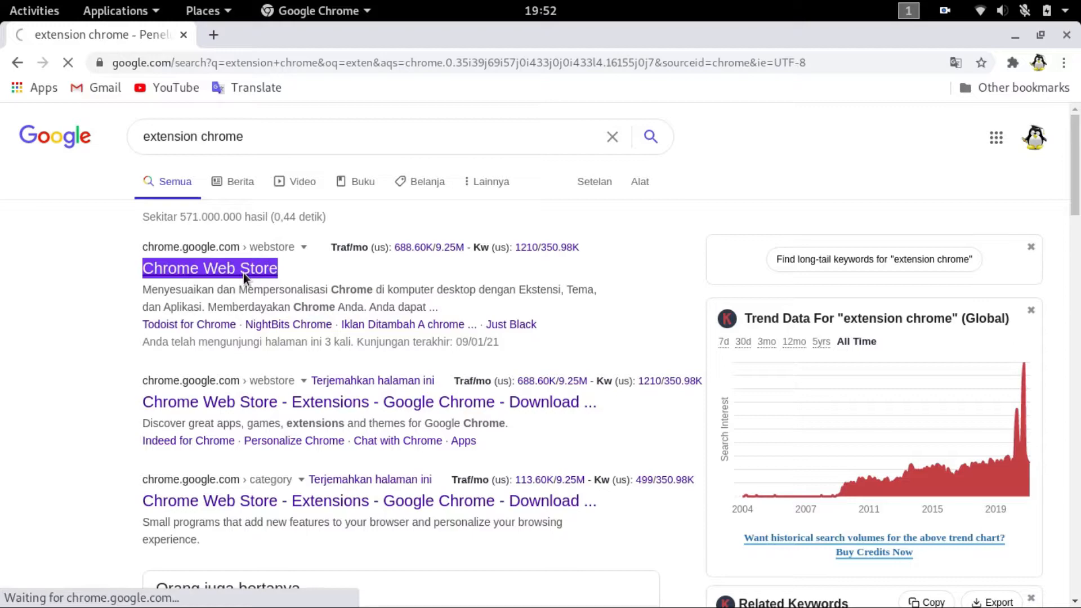
pyautogui.click(318, 63)
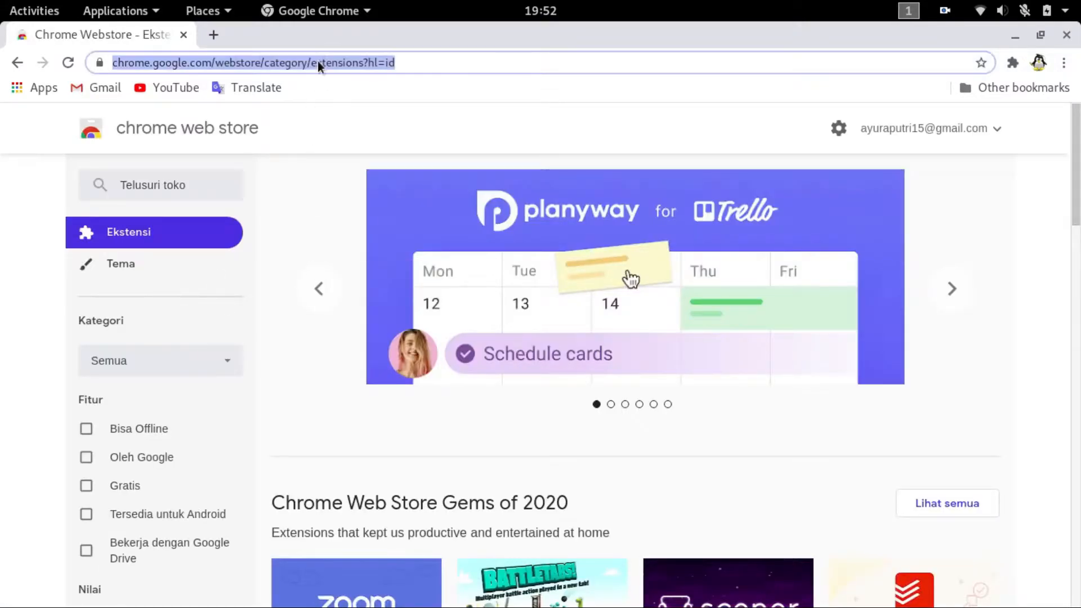
# Step: Search the web store for "integrasi shell gnome" and open the Integrasi Shell GNOME extension's page
pyautogui.click(215, 185)
pyautogui.write('inte')
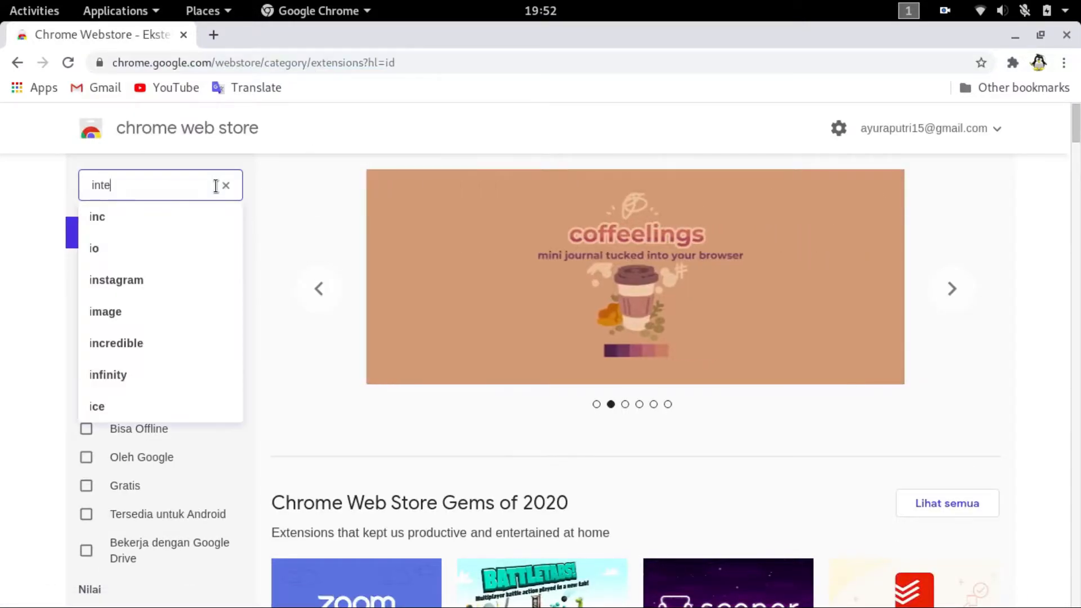
pyautogui.write('grasi shell gno')
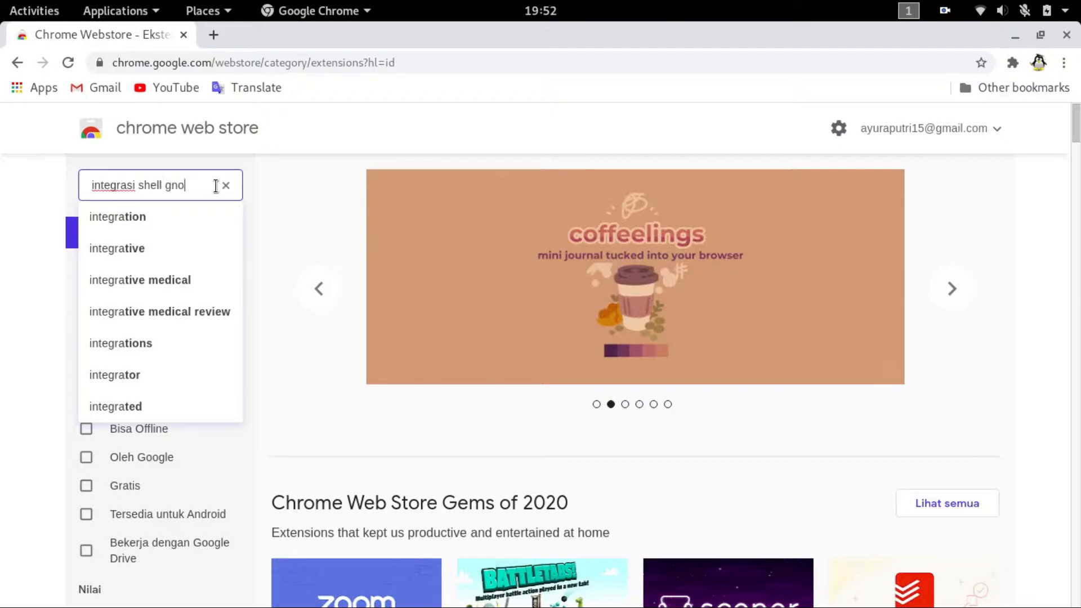
pyautogui.write('me')
pyautogui.press('Return')
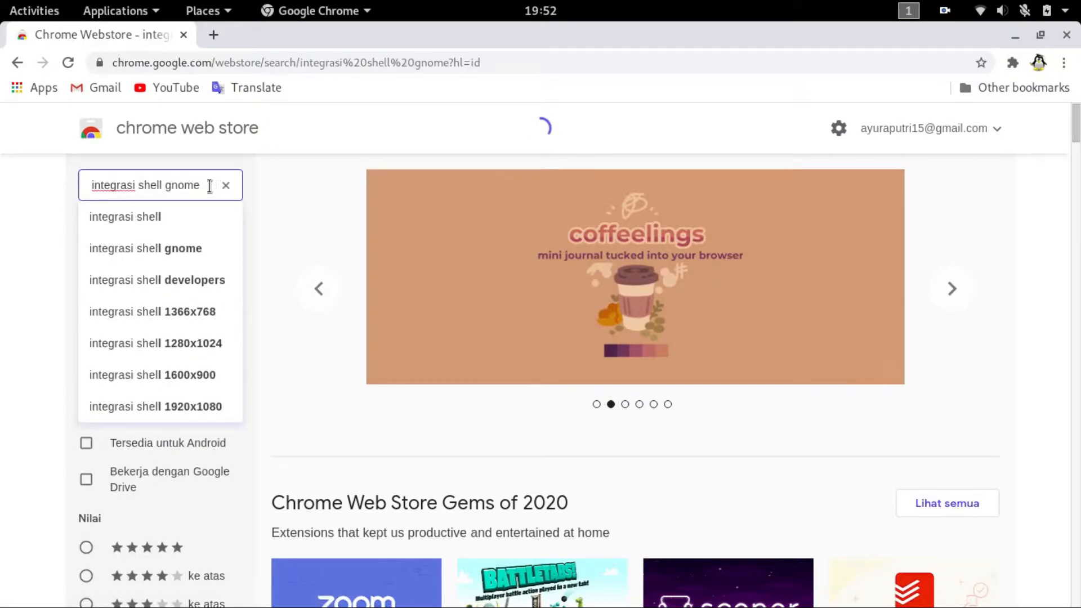
pyautogui.moveTo(91, 186); pyautogui.dragTo(184, 185)
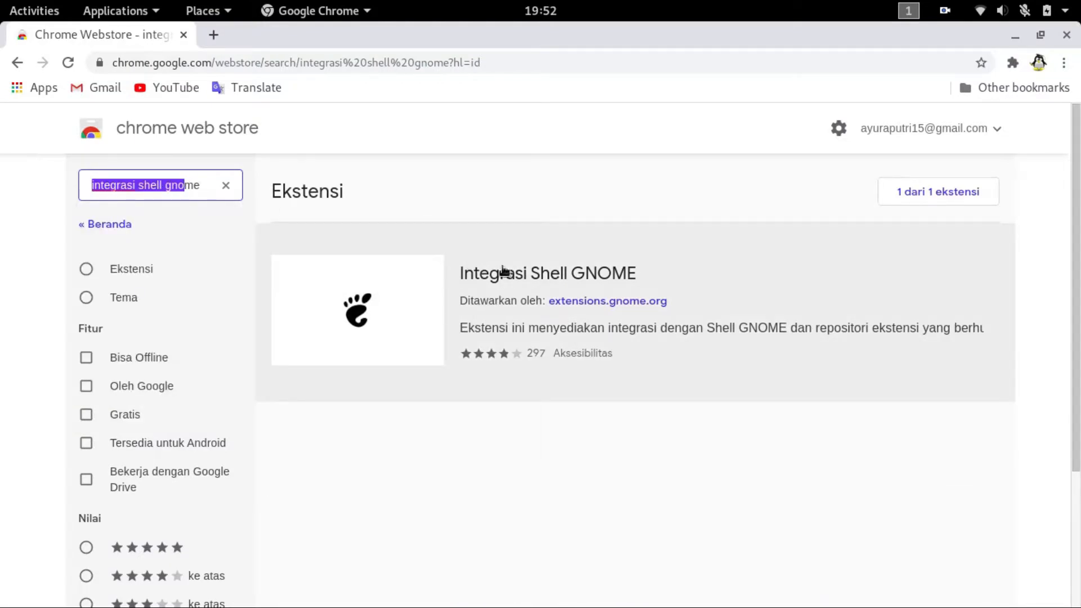
pyautogui.click(476, 293)
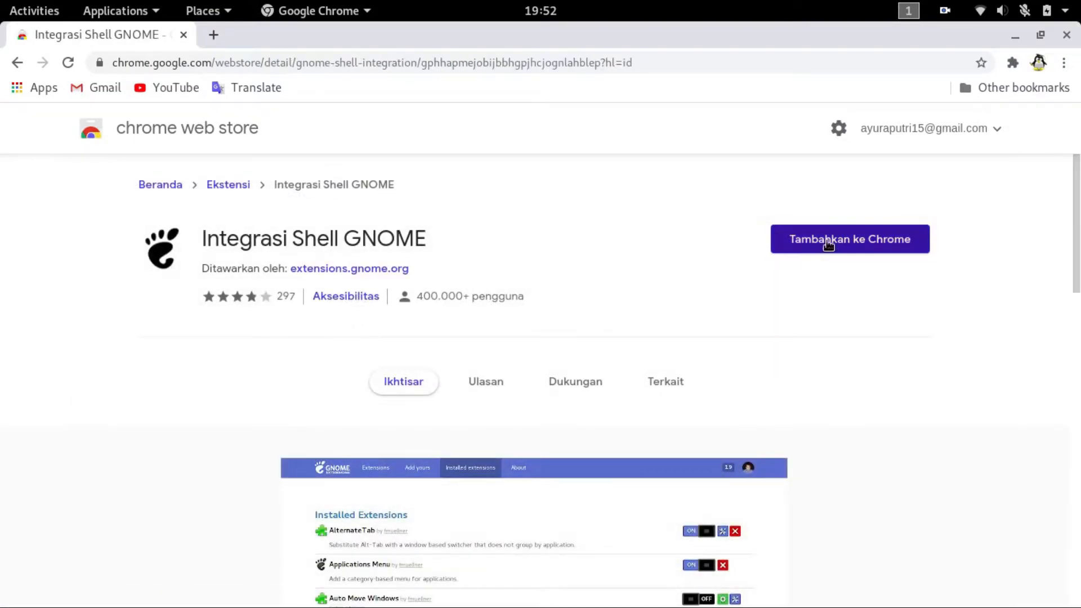
# Step: Add the Integrasi Shell GNOME extension to Chrome and dismiss the installation notice
pyautogui.click(823, 246)
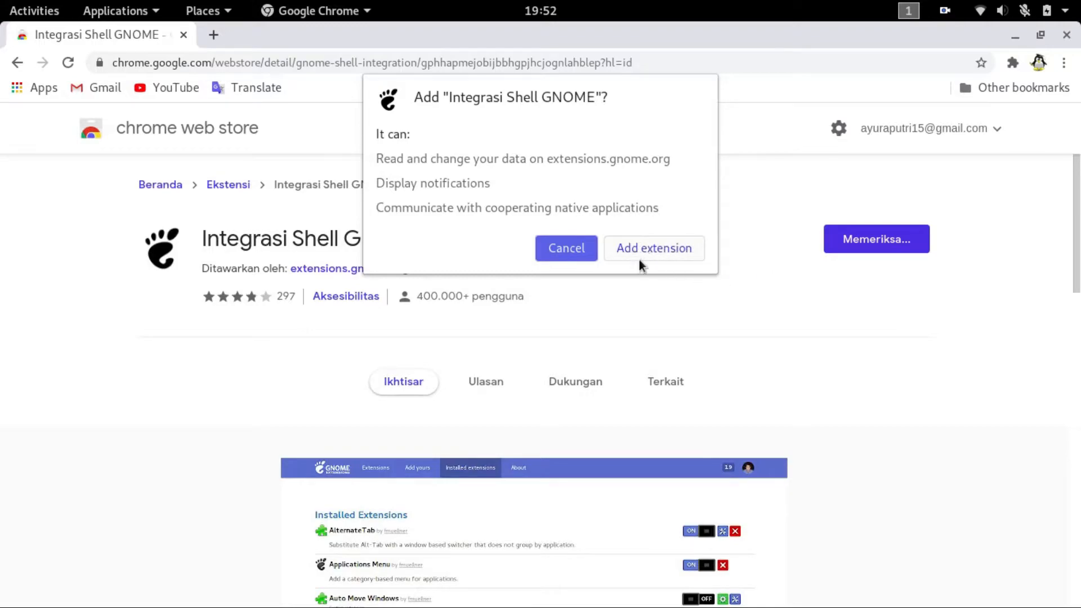
pyautogui.click(657, 251)
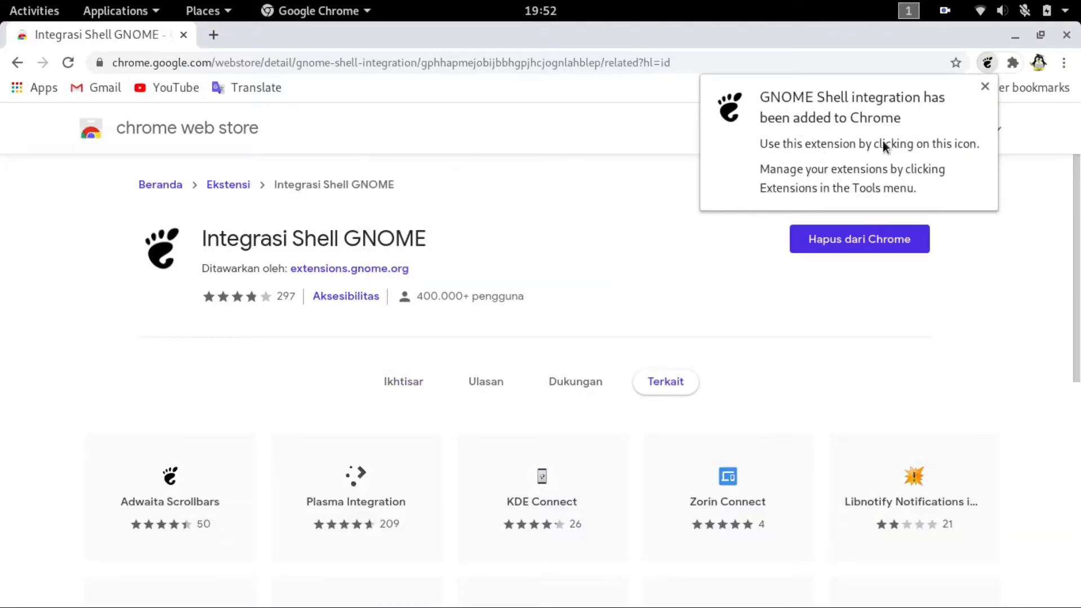
pyautogui.click(984, 87)
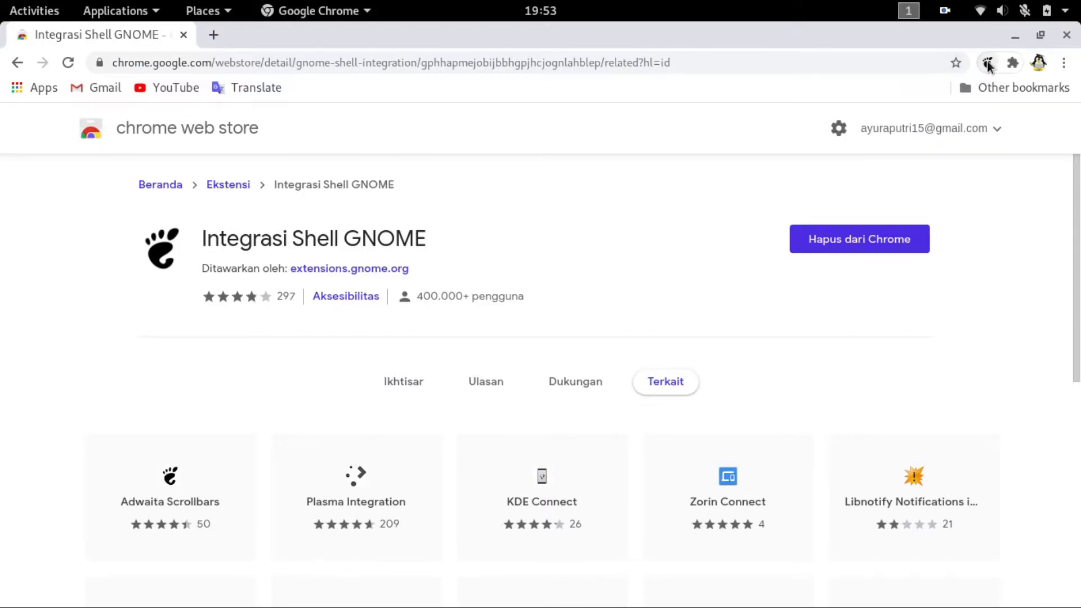
# Step: Open the GNOME Shell Extensions site through the newly added browser extension and close the web store tab
pyautogui.click(987, 63)
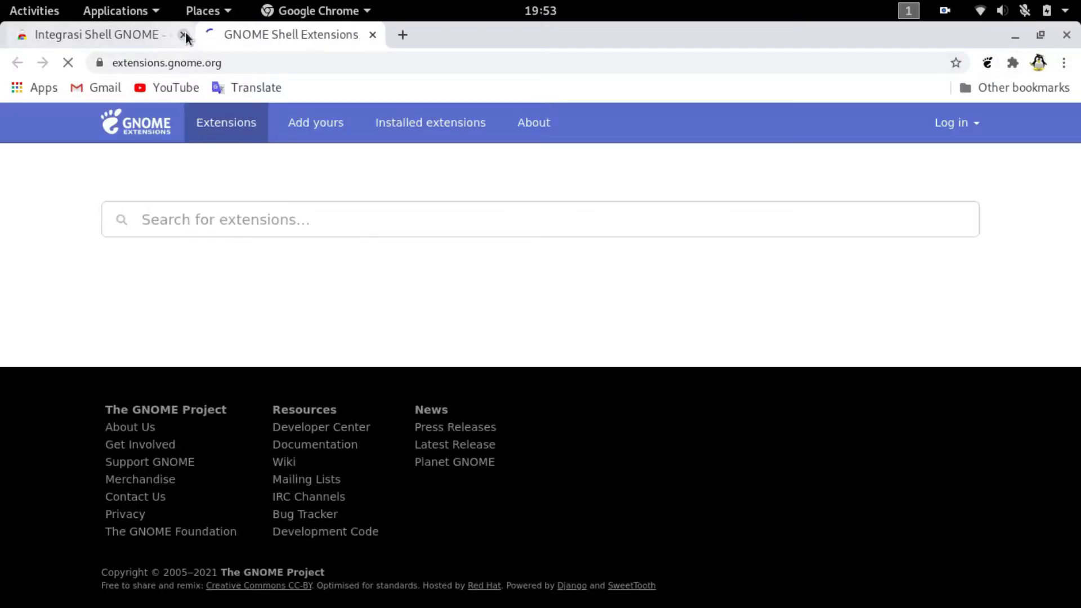
pyautogui.click(184, 34)
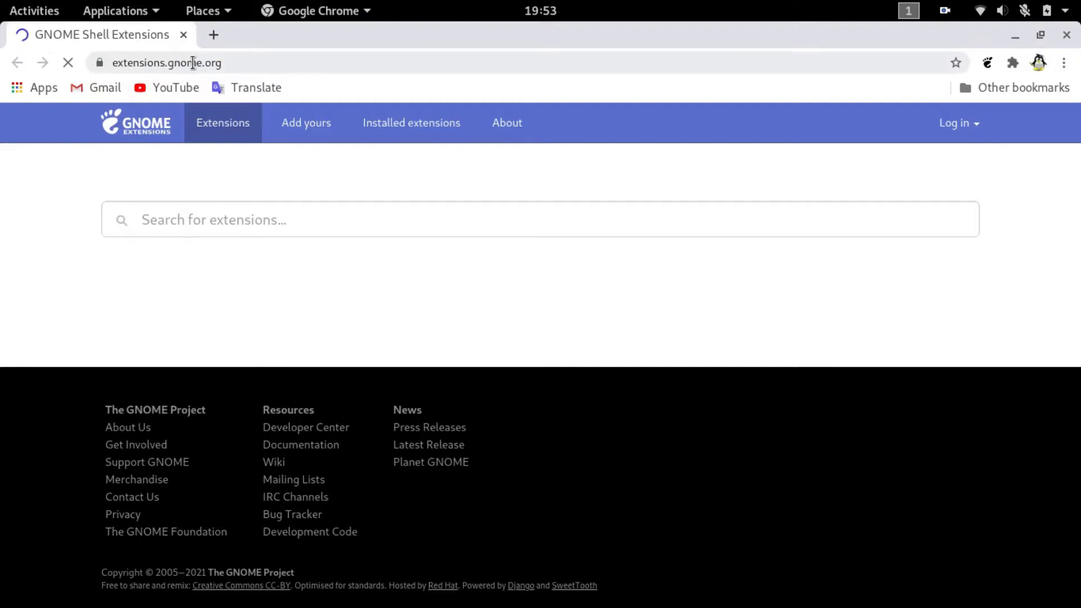
pyautogui.click(145, 68)
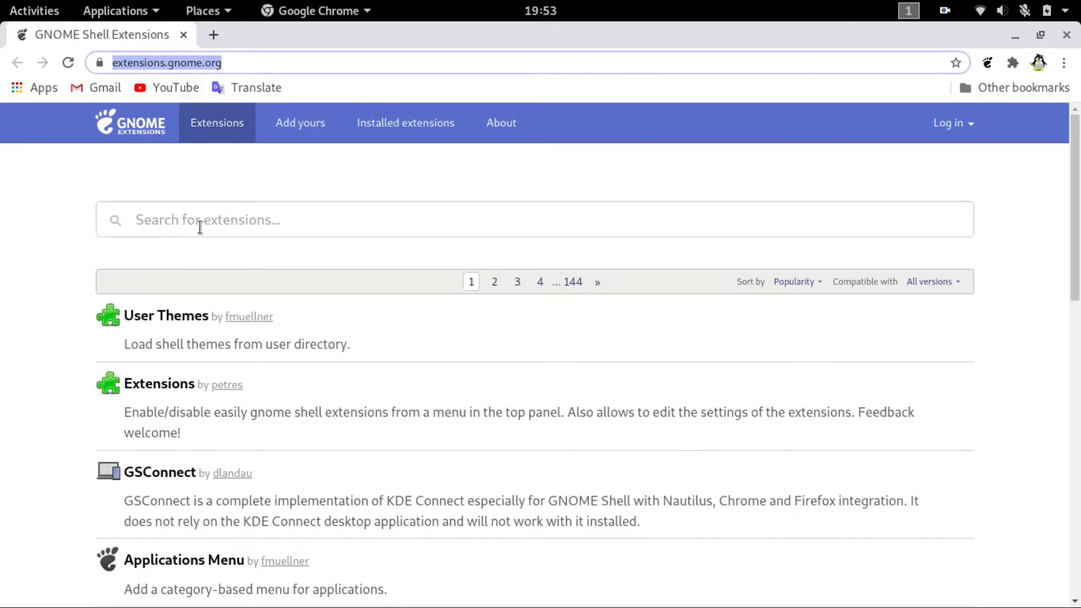
# Step: Search the GNOME extensions for "activities configur" and open the Activities Configurator page
pyautogui.click(210, 221)
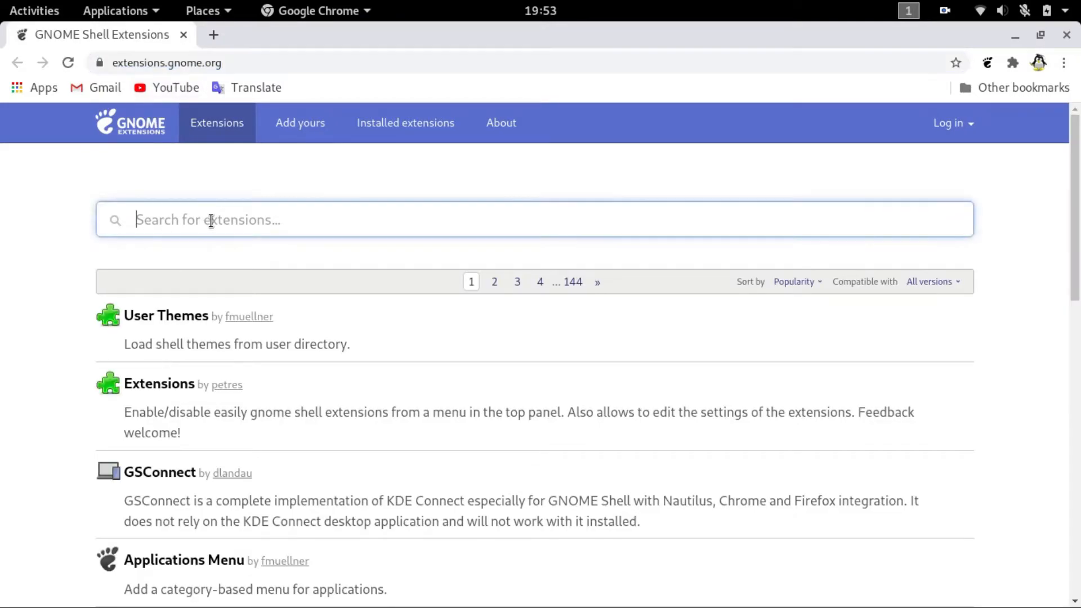
pyautogui.write('activiti')
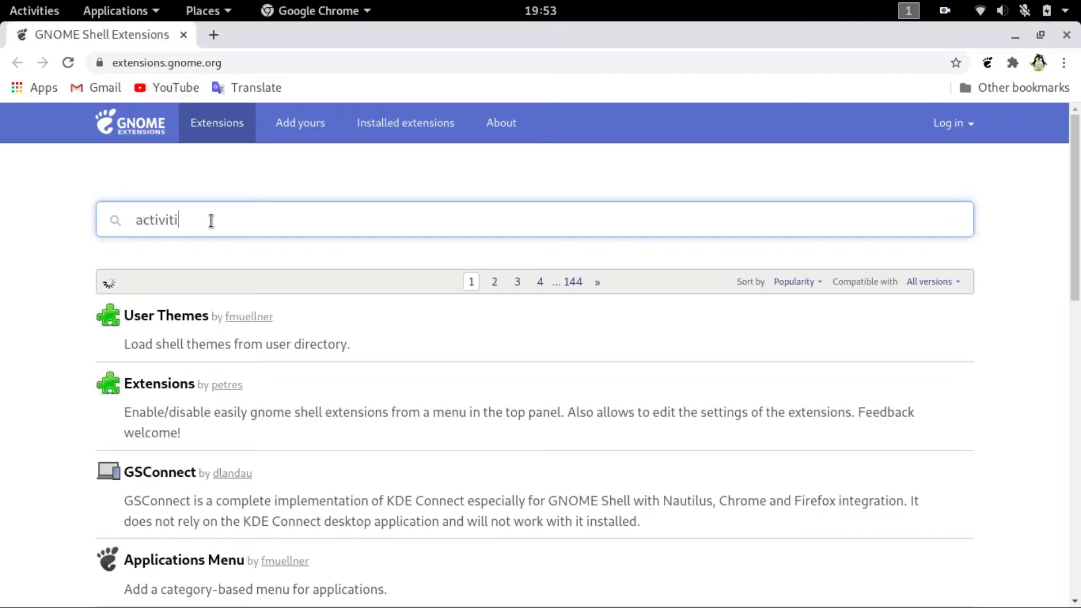
pyautogui.write('es configu')
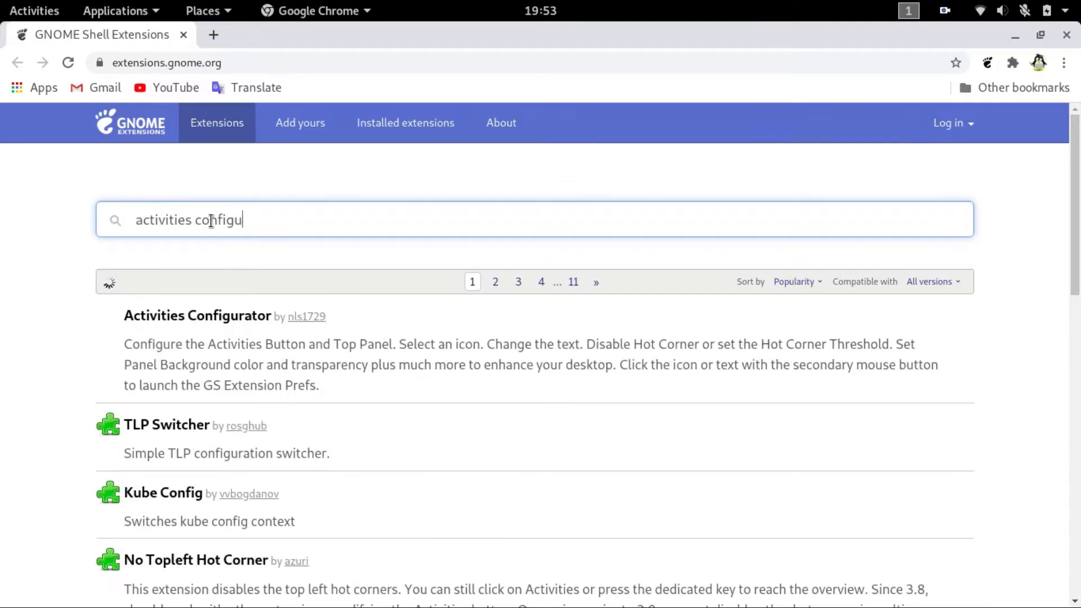
pyautogui.write('r')
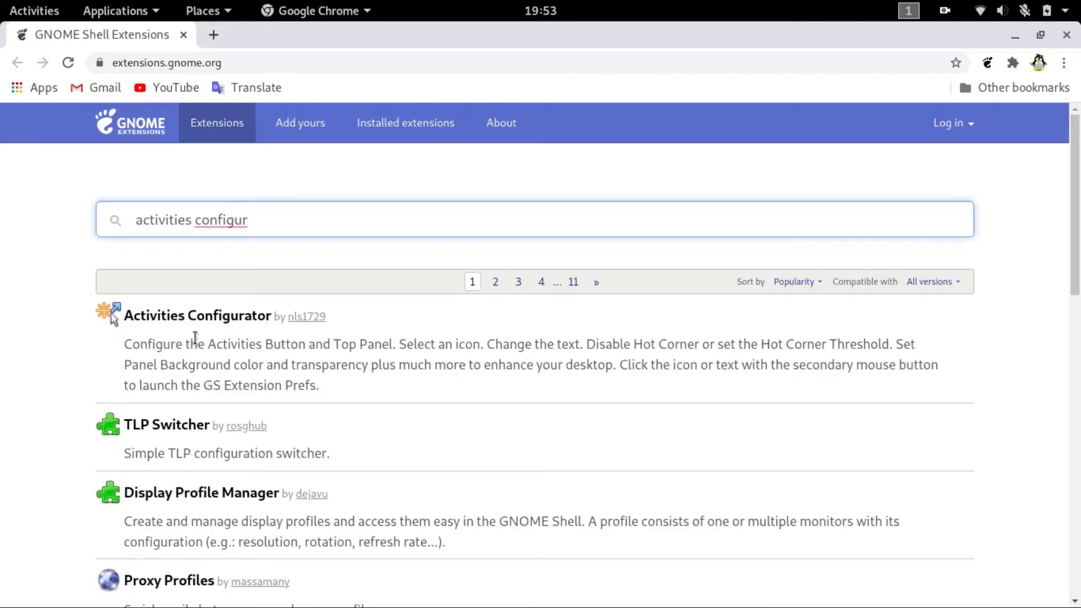
pyautogui.moveTo(131, 343); pyautogui.dragTo(316, 385)
pyautogui.click(249, 350)
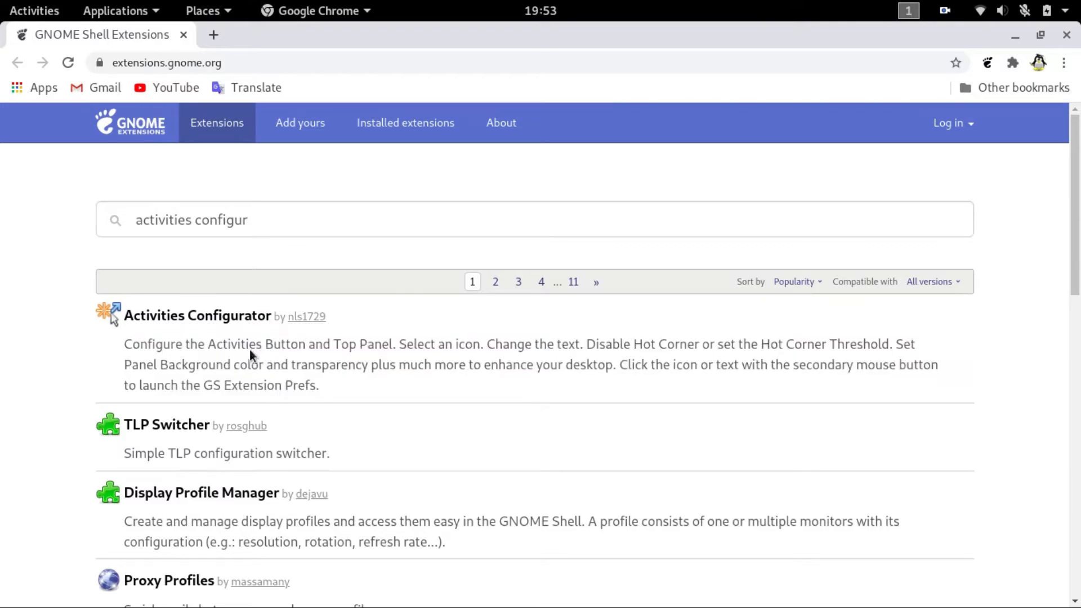
pyautogui.click(207, 315)
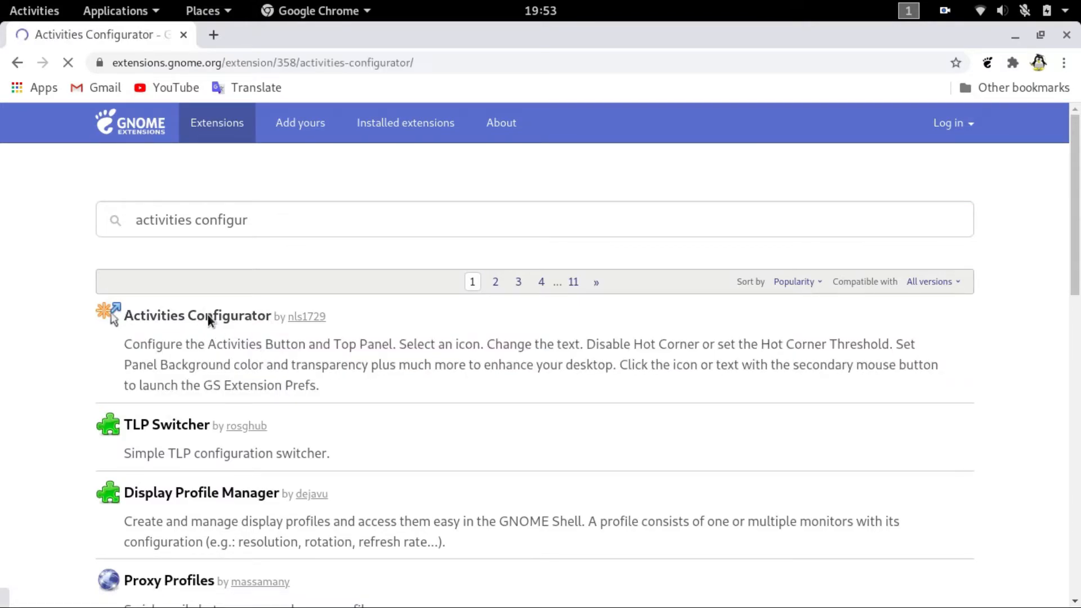
# Step: Switch on and install the Activities Configurator extension, then reload its page
pyautogui.tripleClick(217, 216)
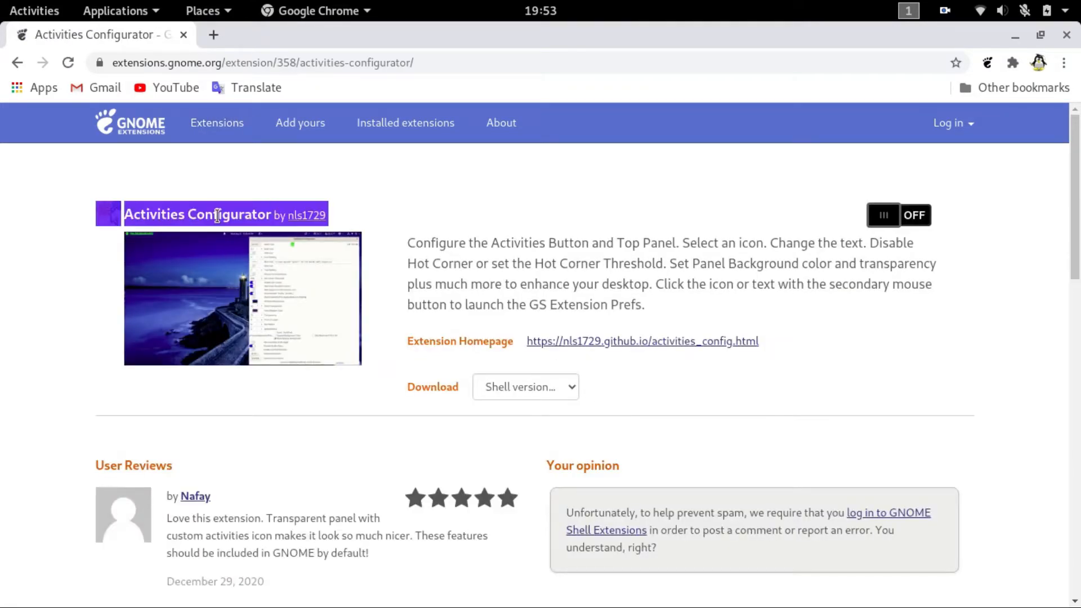
pyautogui.click(386, 270)
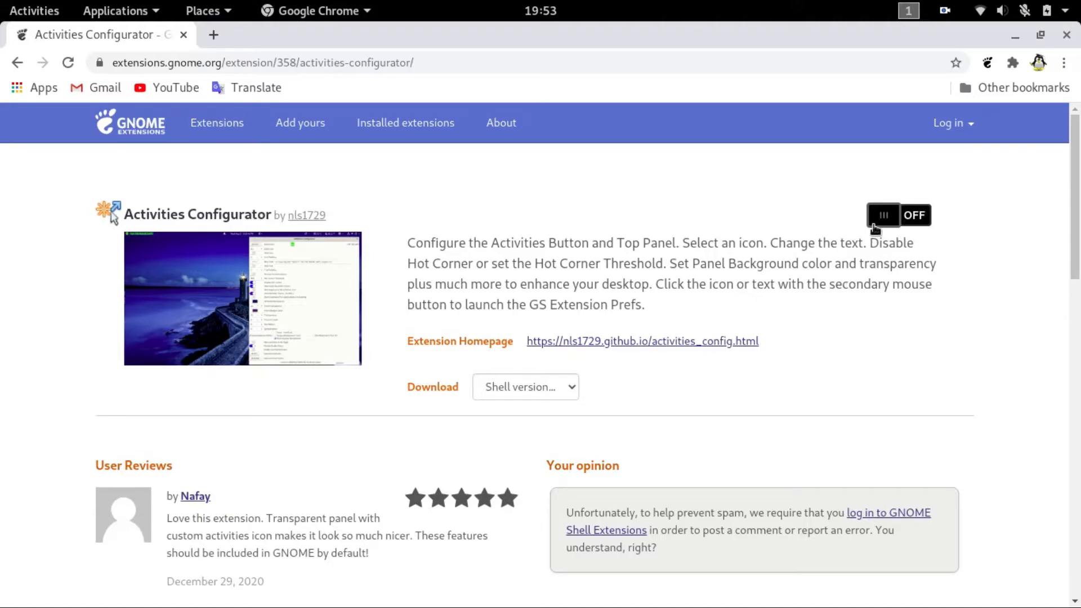
pyautogui.click(903, 224)
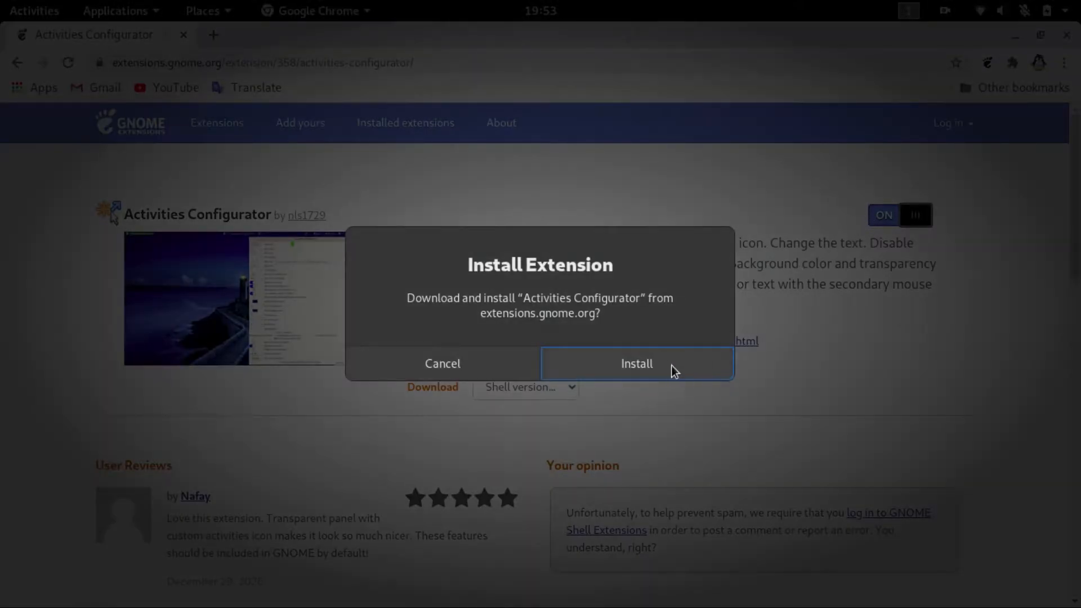
pyautogui.click(671, 366)
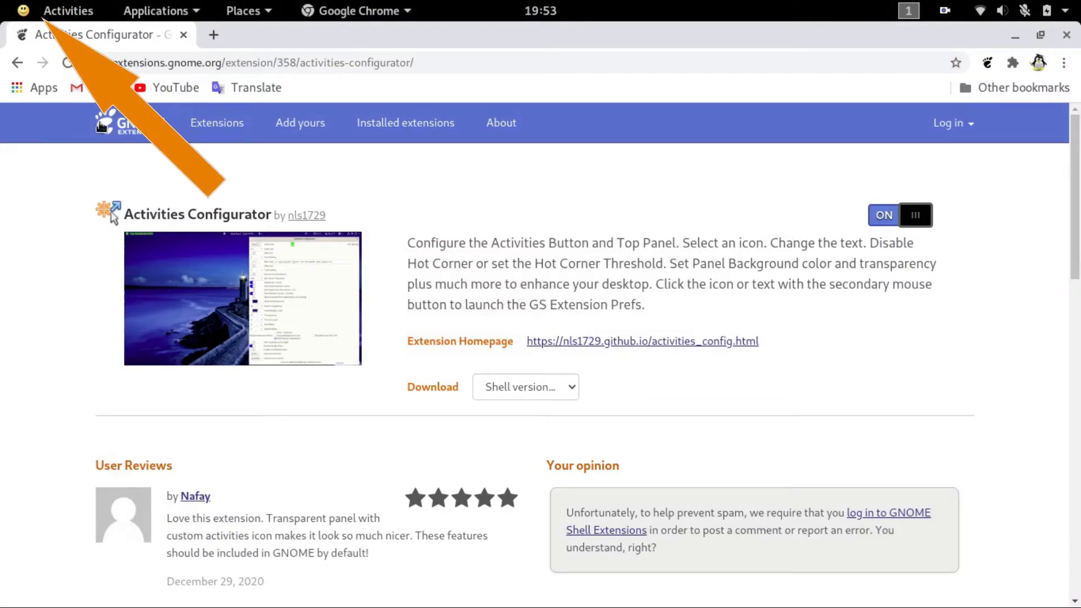
pyautogui.click(40, 13)
pyautogui.click(41, 14)
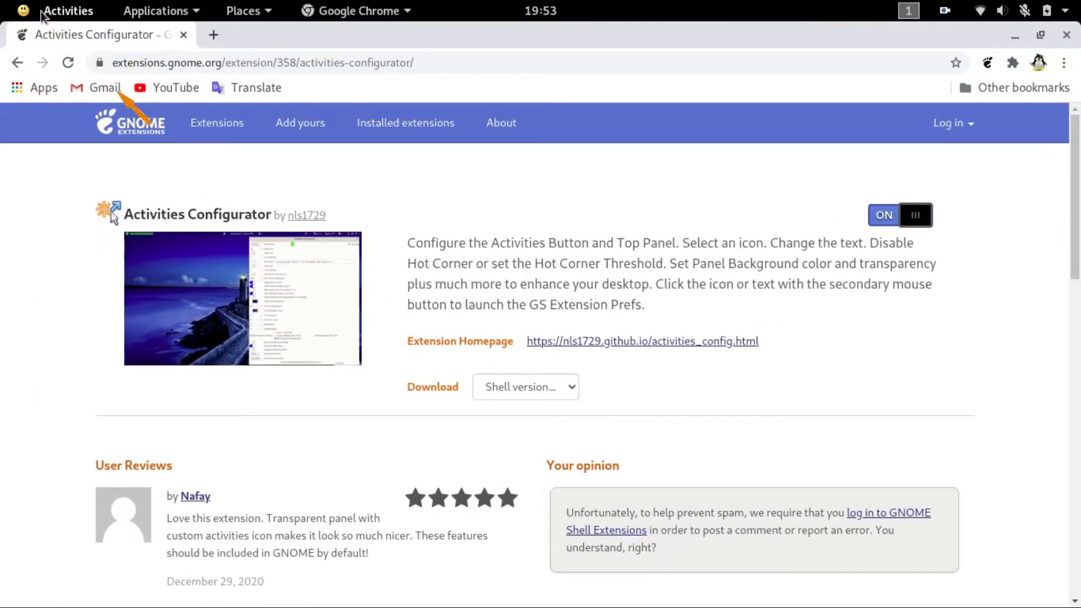
pyautogui.click(68, 63)
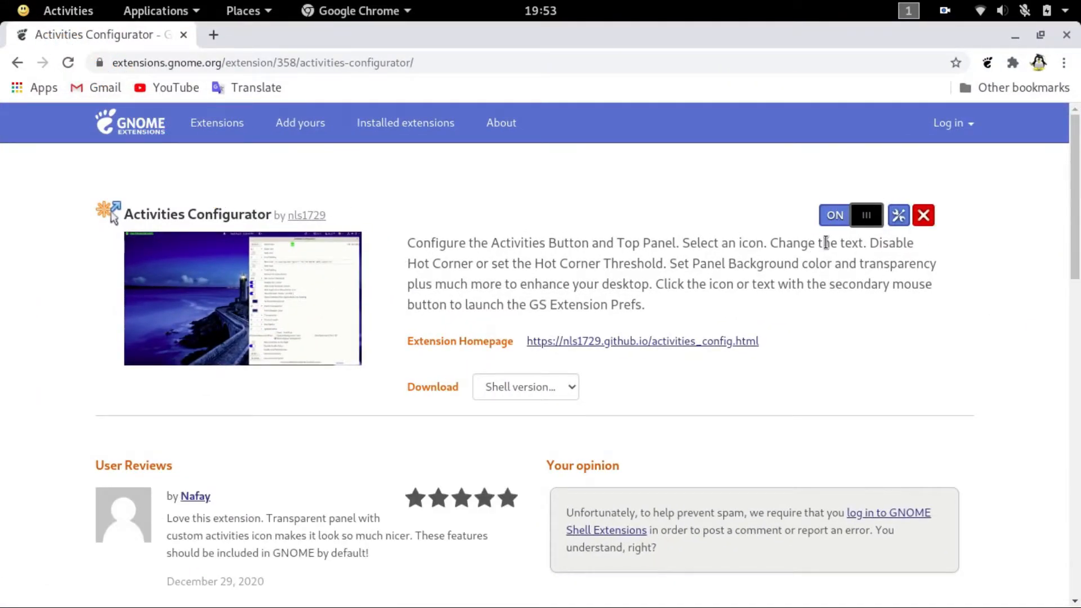
# Step: Minimize the browser, search the installed applications for "twe" and open Tweaks
pyautogui.click(1015, 35)
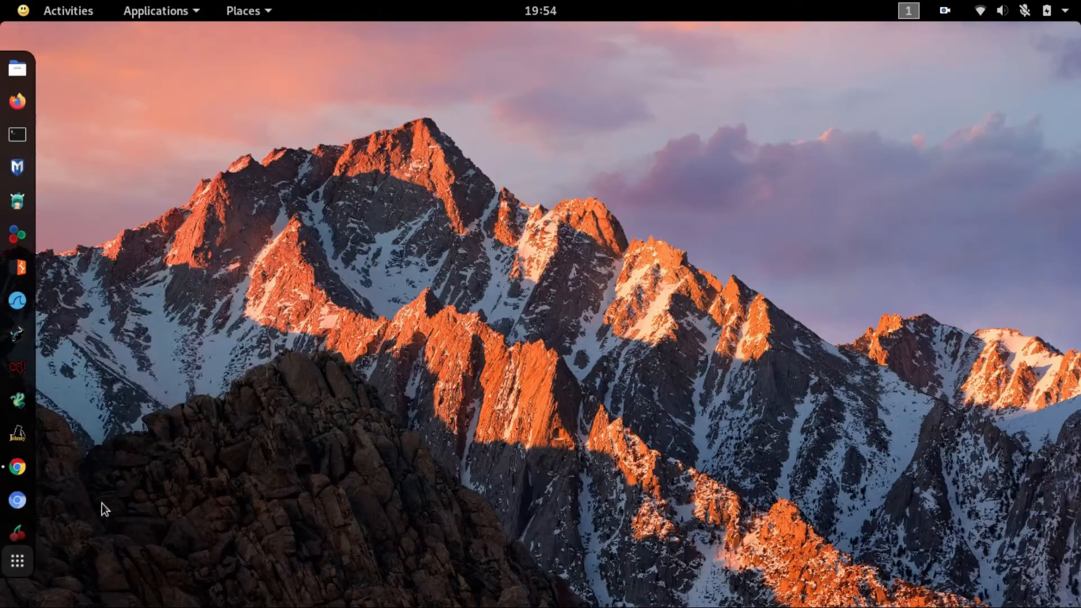
pyautogui.click(14, 562)
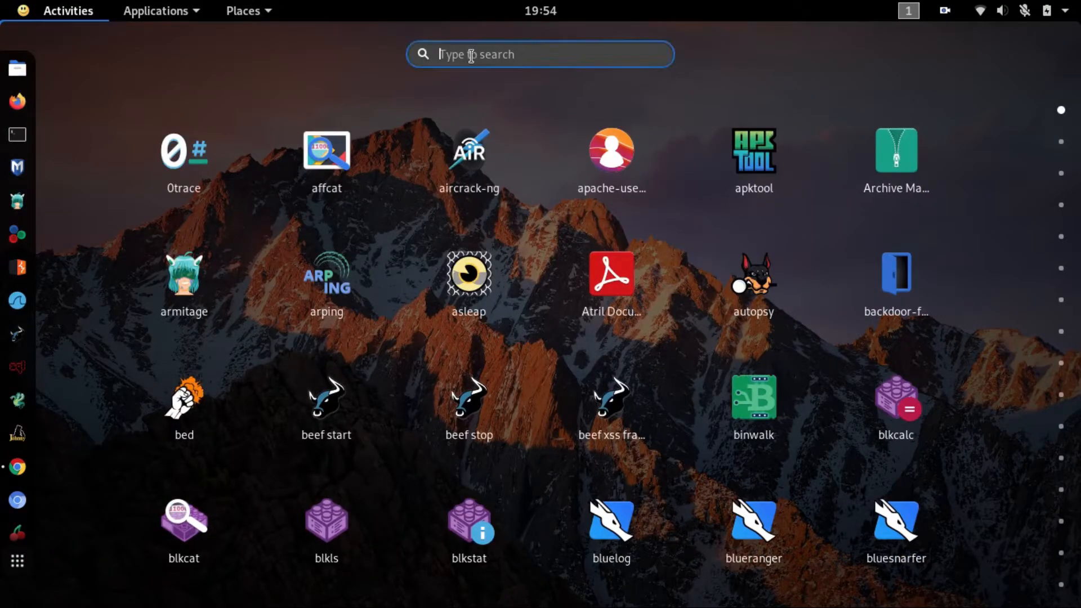
pyautogui.write('twe')
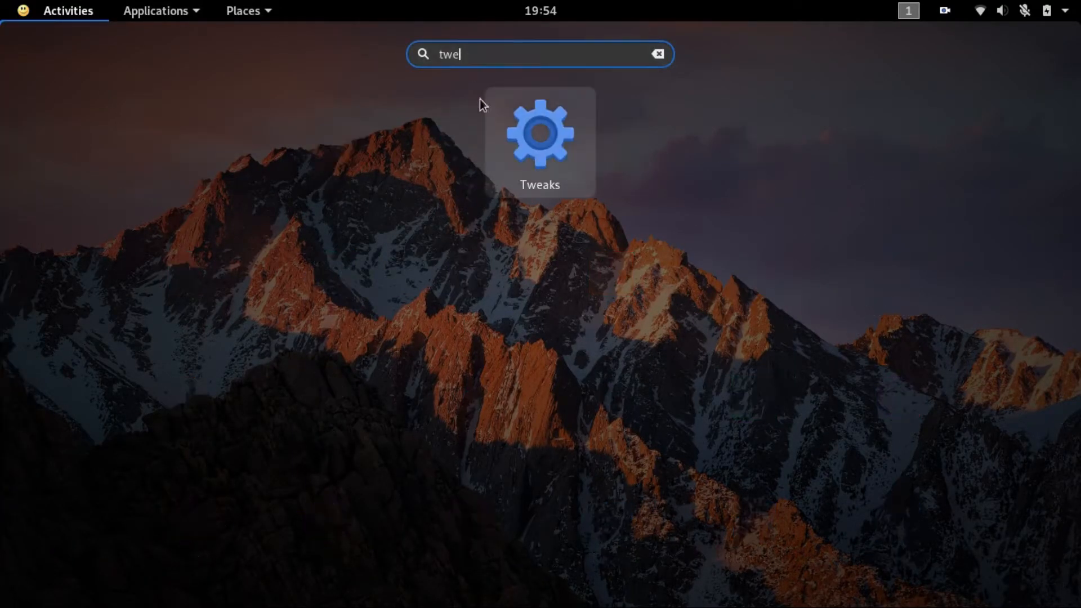
pyautogui.click(554, 137)
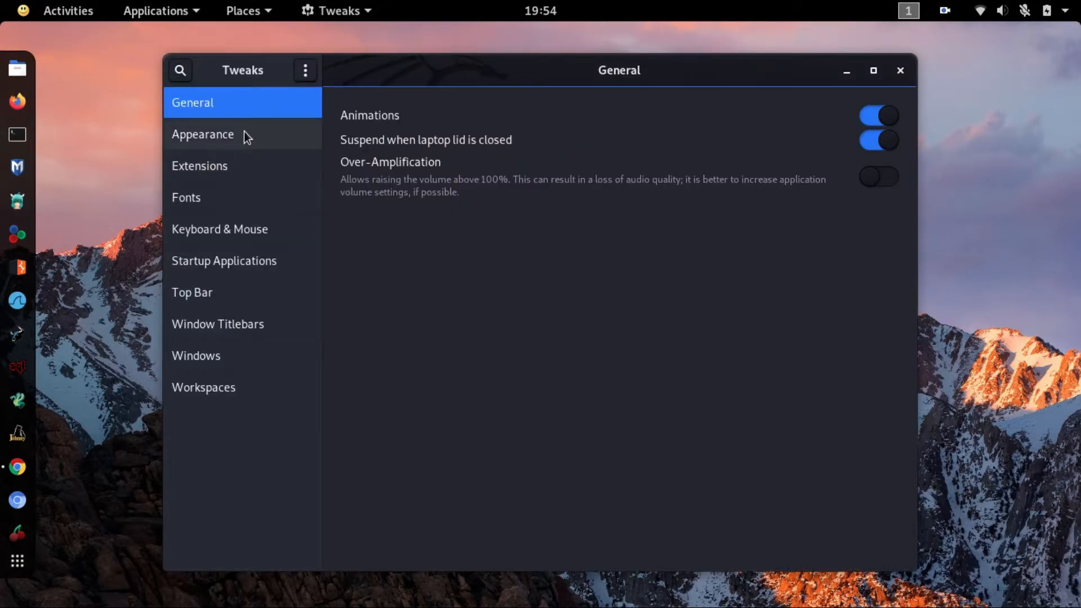
# Step: In the appearance settings, set the applications theme to Elementary-x and the icons to La-capitaine-icon-theme
pyautogui.click(246, 135)
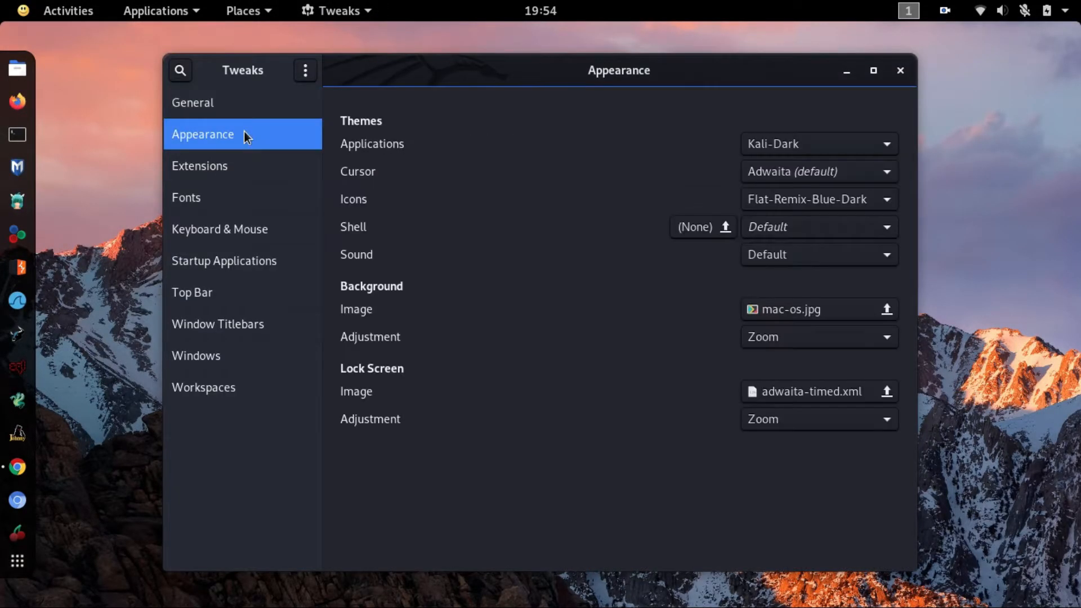
pyautogui.click(839, 146)
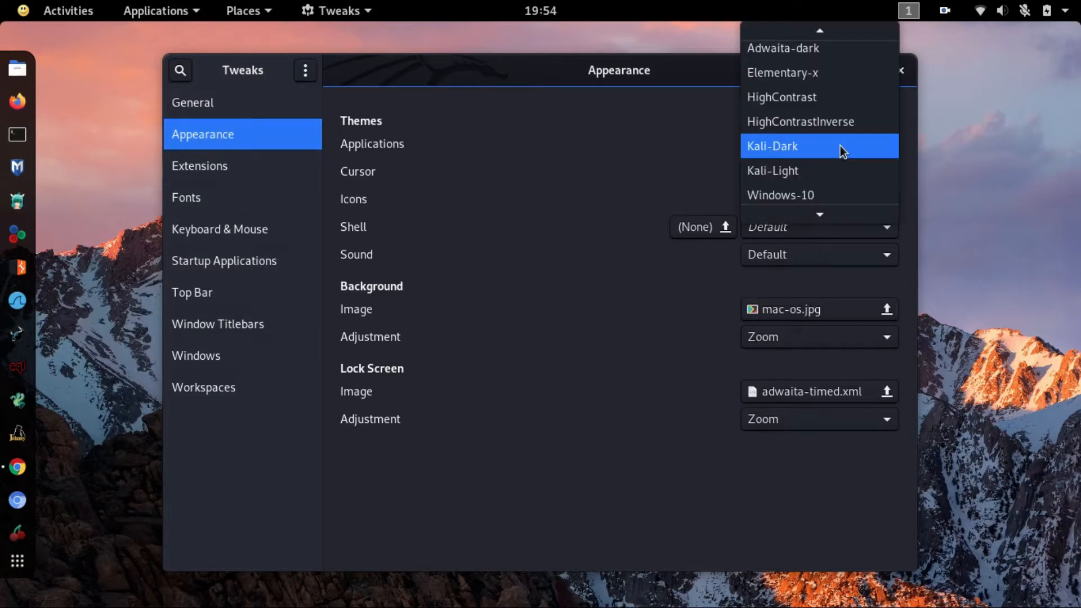
pyautogui.click(797, 75)
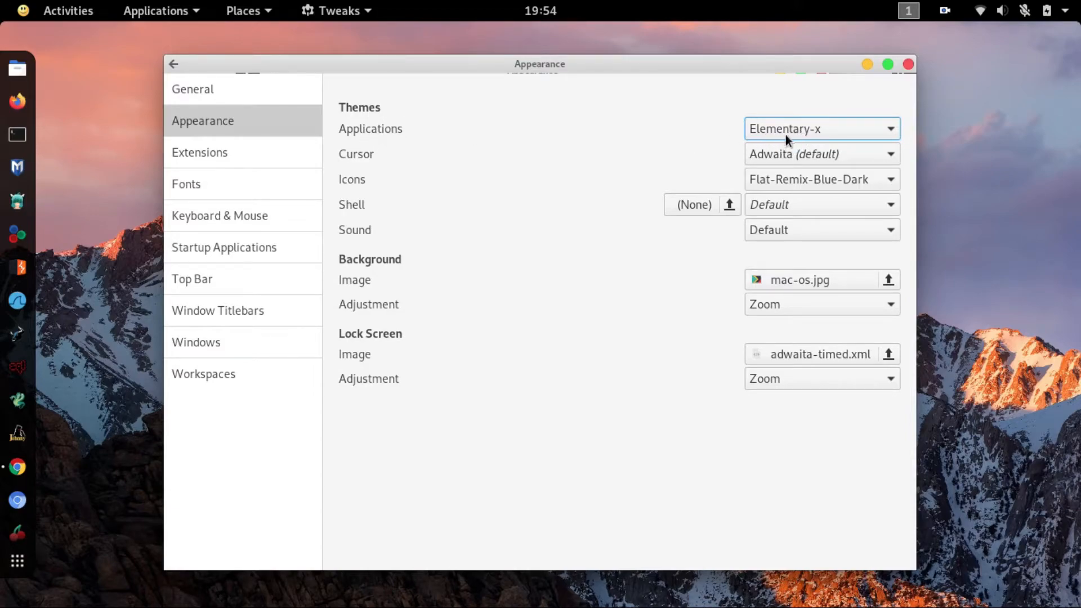
pyautogui.click(811, 177)
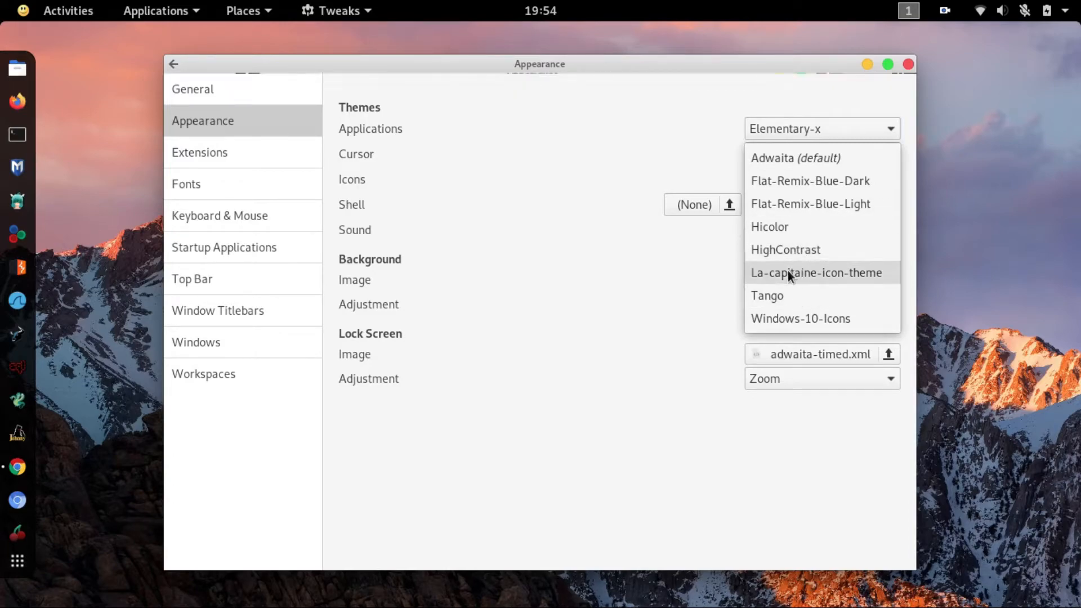
pyautogui.click(808, 269)
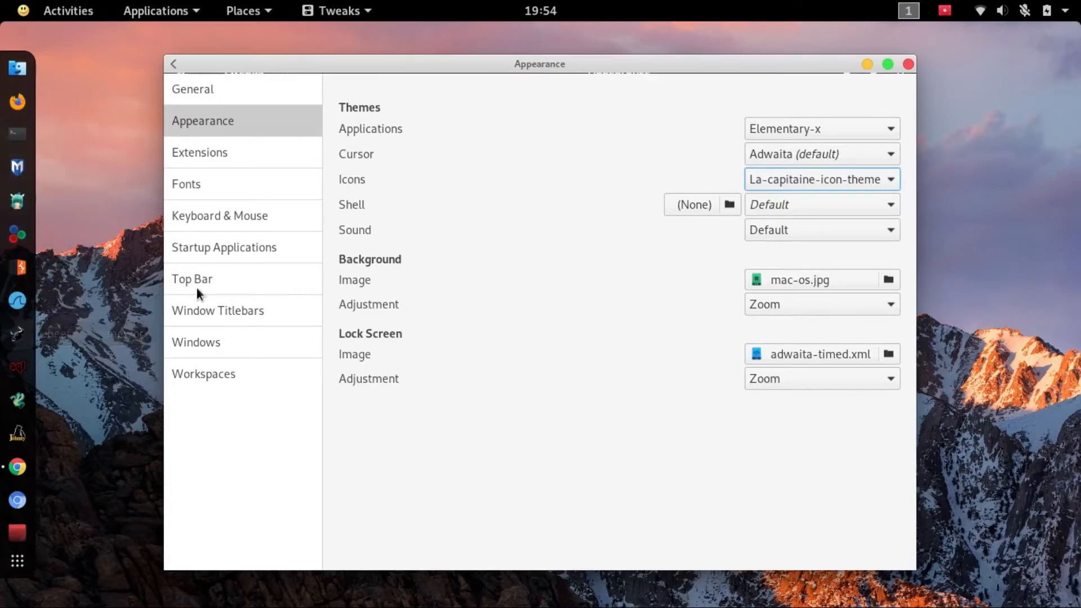
# Step: Open the settings of the Activities Configurator extension from Tweaks and move its window over the Tweaks window
pyautogui.click(244, 157)
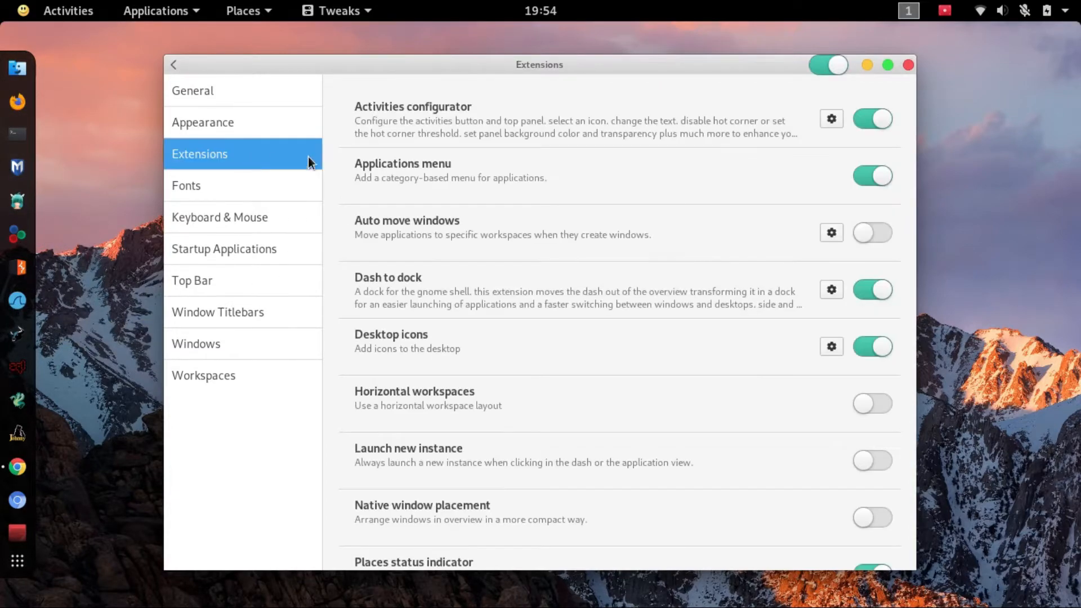
pyautogui.click(836, 120)
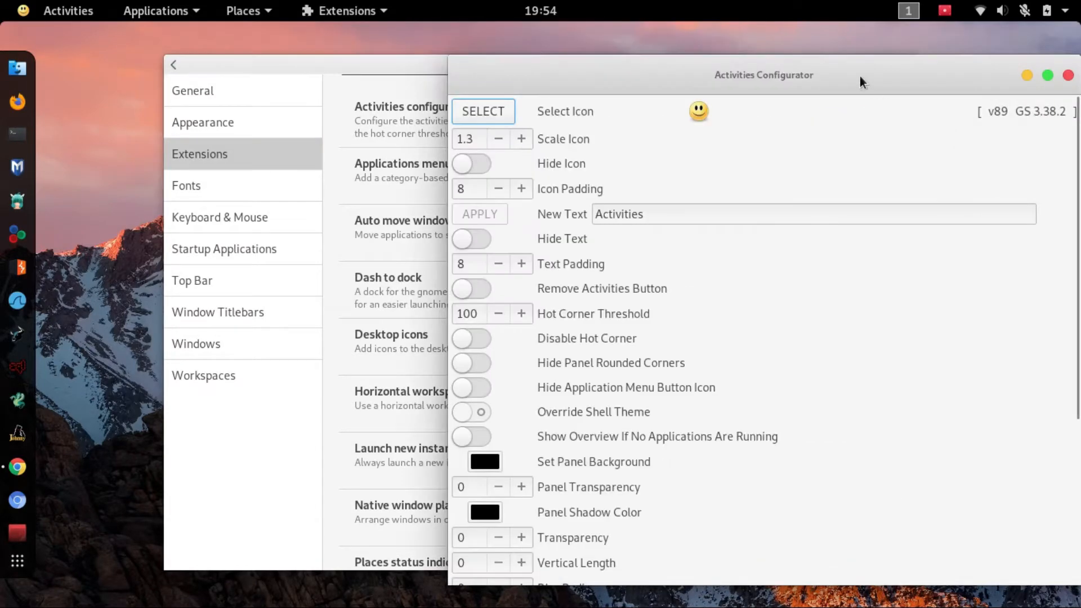
pyautogui.moveTo(860, 76); pyautogui.dragTo(571, 73)
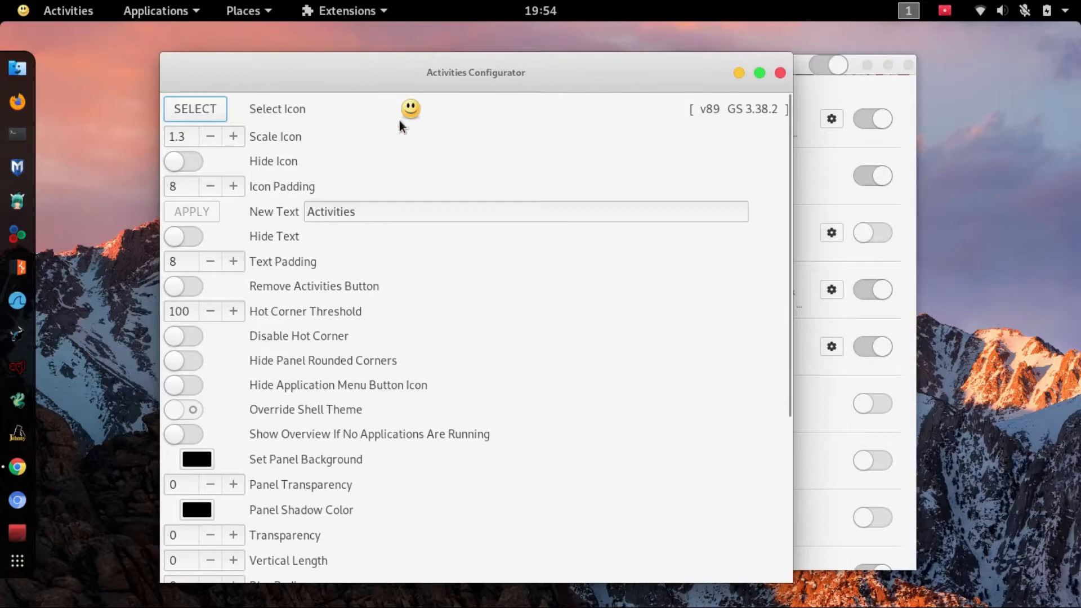
# Step: Set the Activities icon to apple.png from the Downloads folder, checking that folder in Files before confirming
pyautogui.click(202, 112)
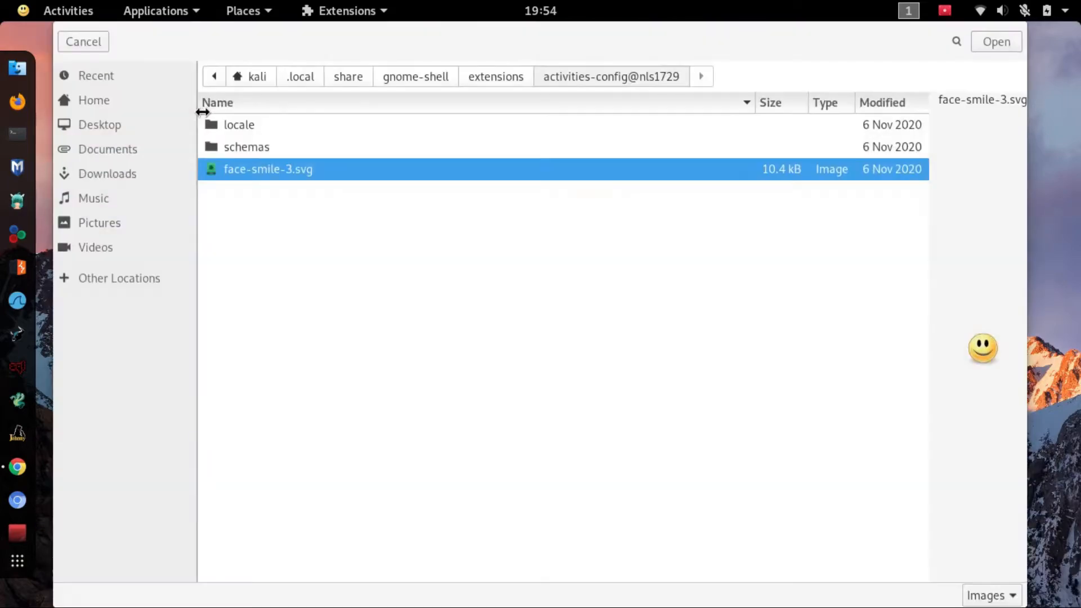
pyautogui.click(129, 179)
pyautogui.click(294, 149)
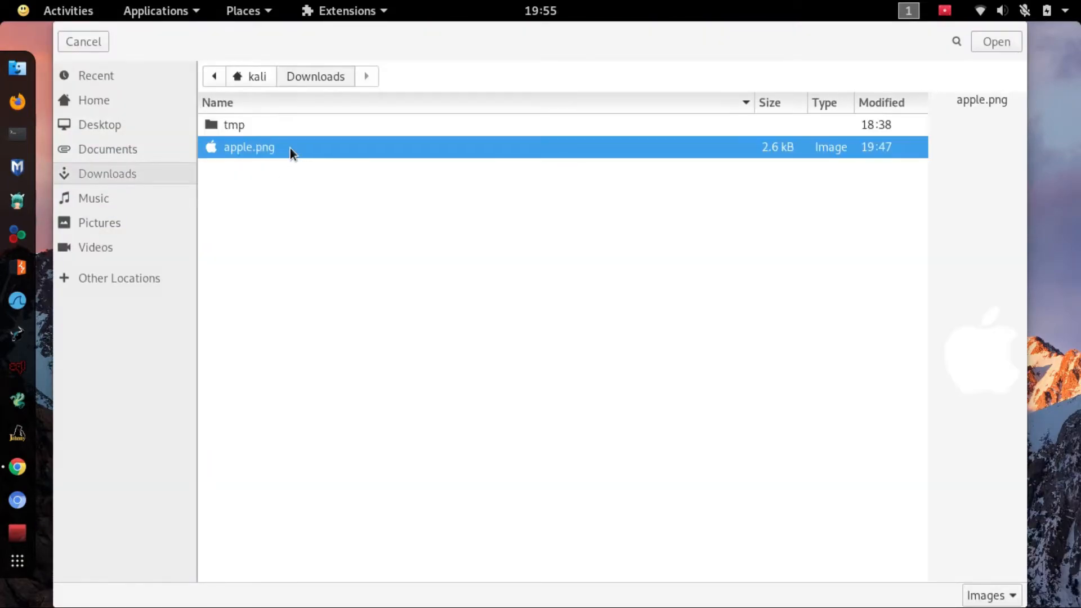
pyautogui.click(19, 68)
pyautogui.click(120, 192)
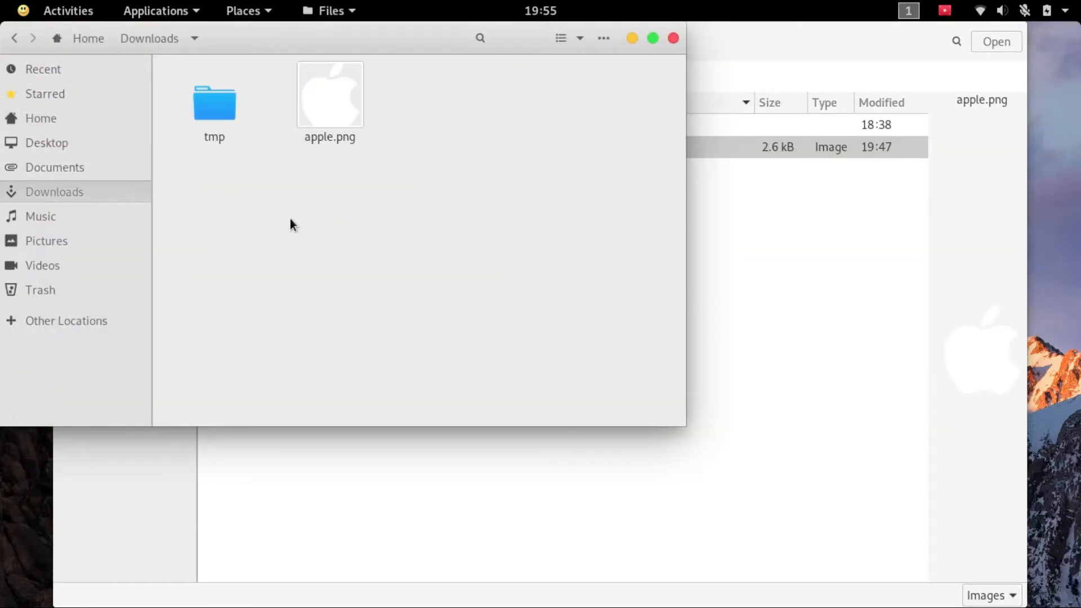
pyautogui.moveTo(294, 218); pyautogui.dragTo(357, 110)
pyautogui.hotkey('ctrl', 'w')
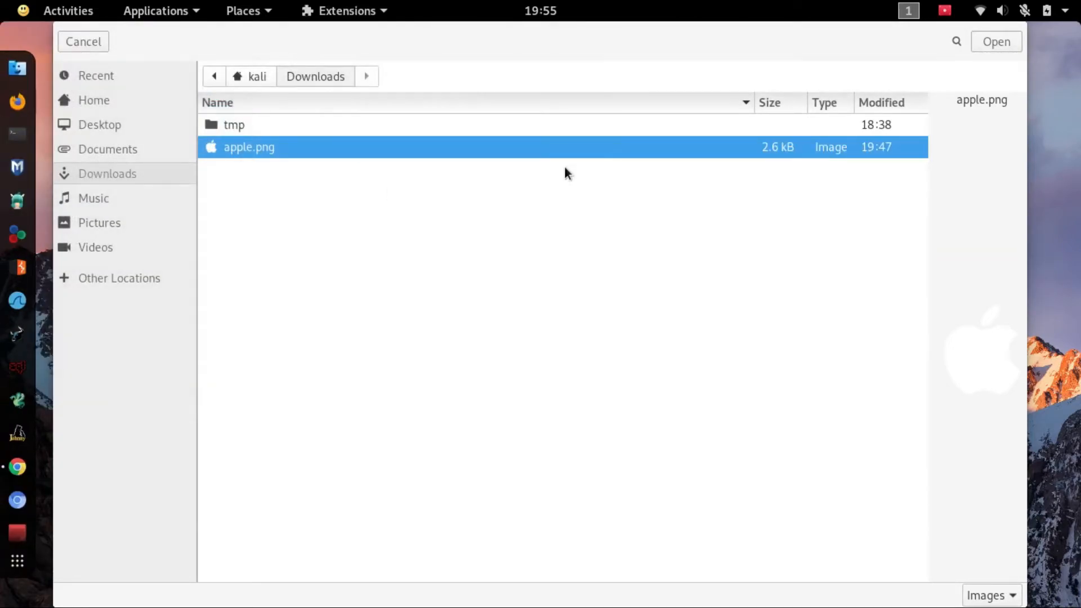
pyautogui.click(992, 47)
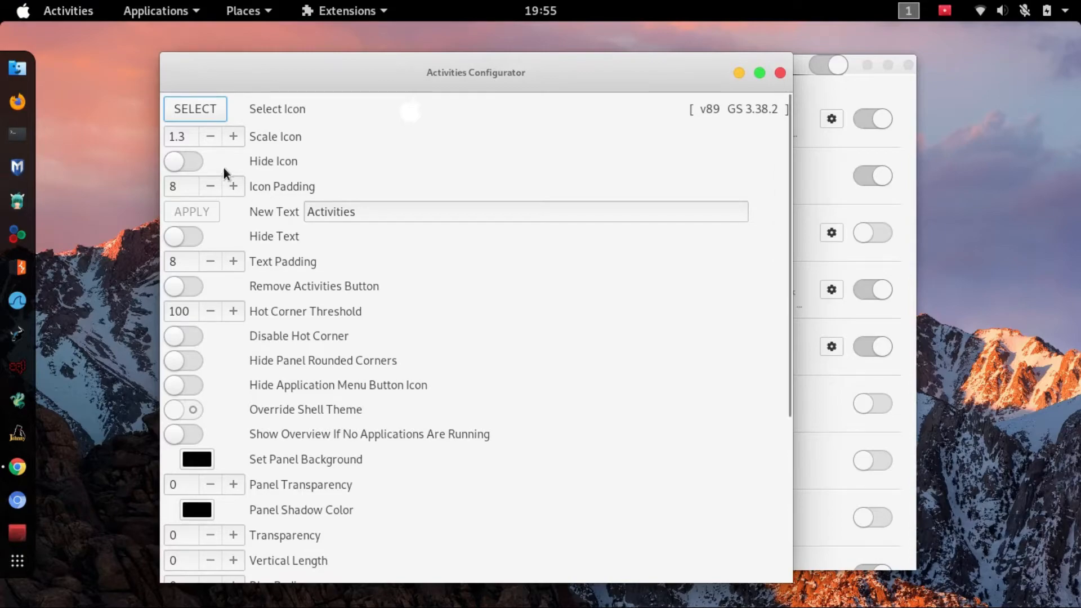
# Step: Change the Activities button text to Apple, apply it, and set the icon scale to 1.4
pyautogui.click(192, 161)
pyautogui.click(192, 161)
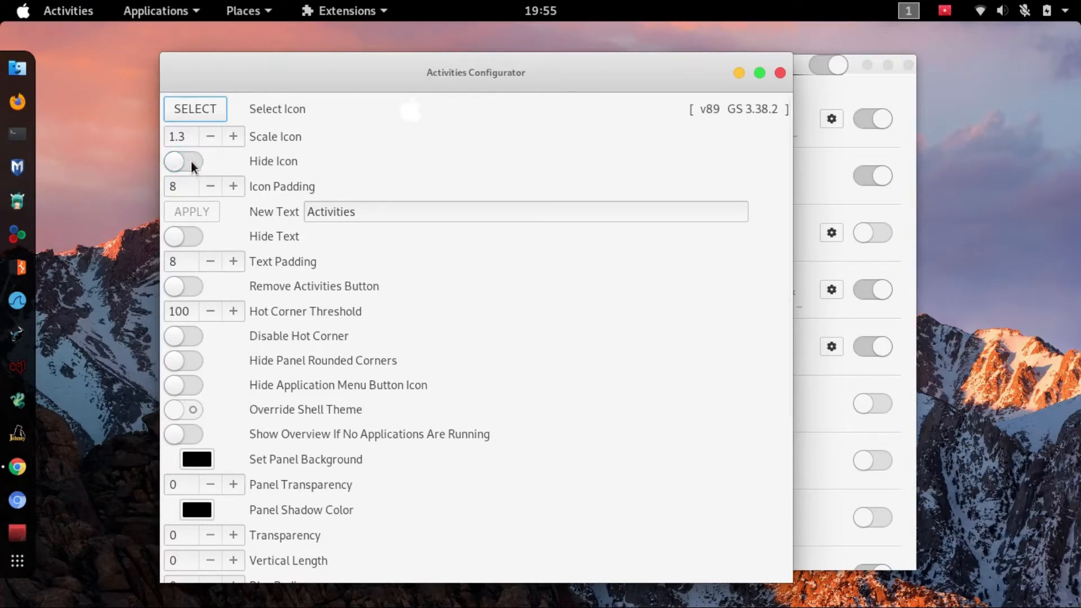
pyautogui.moveTo(358, 212); pyautogui.dragTo(305, 211)
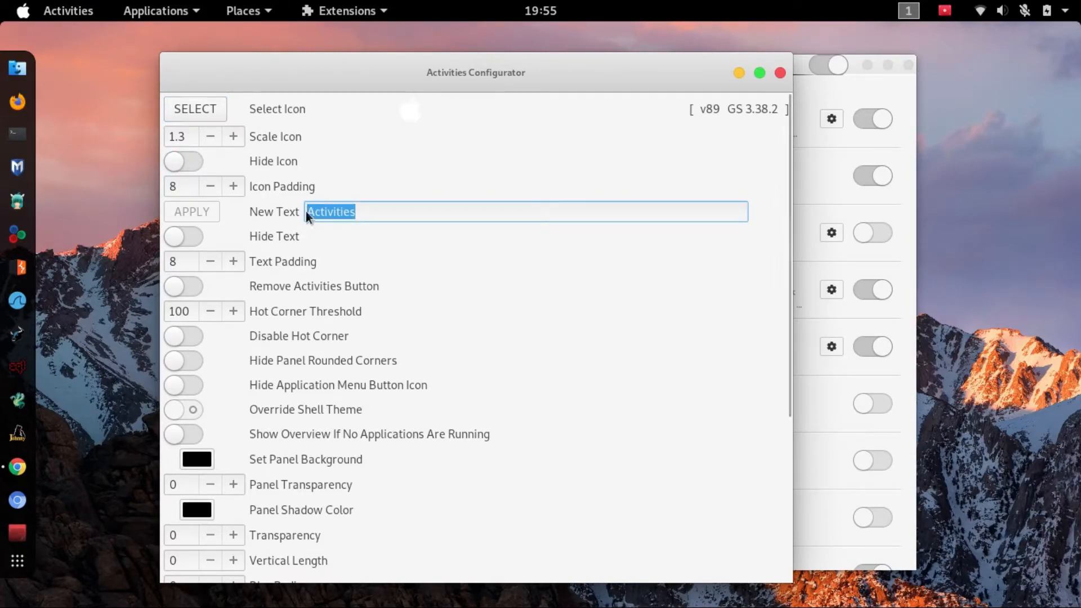
pyautogui.write('Apple')
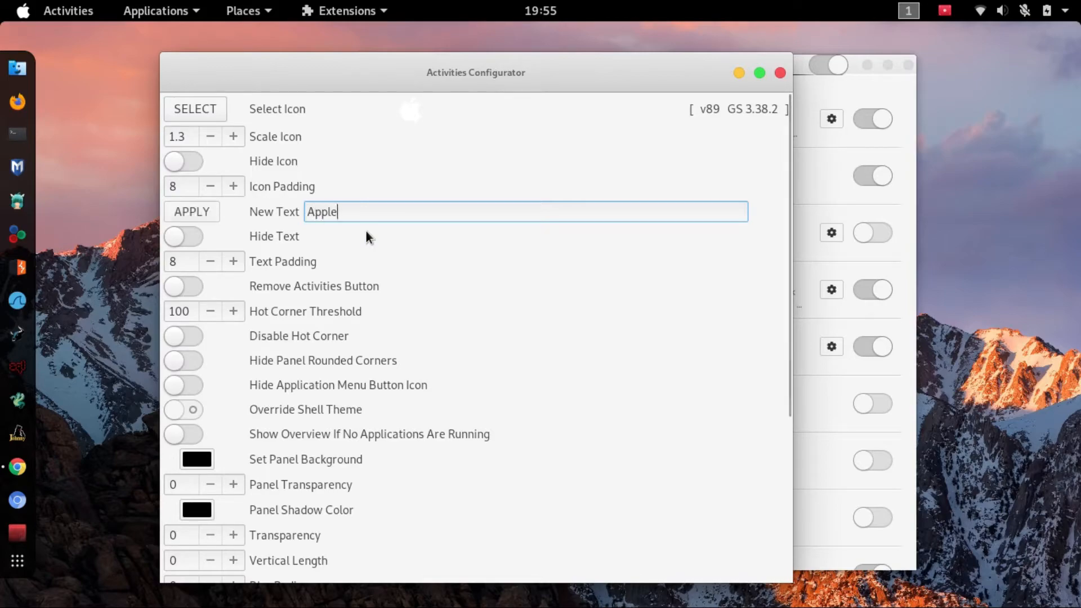
pyautogui.click(180, 212)
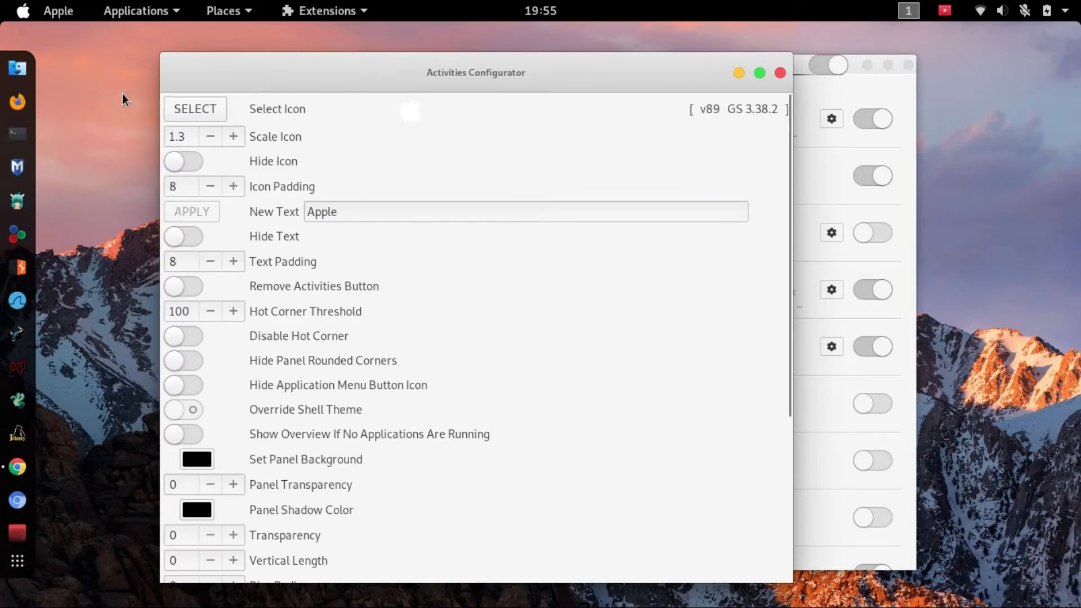
pyautogui.doubleClick(336, 213)
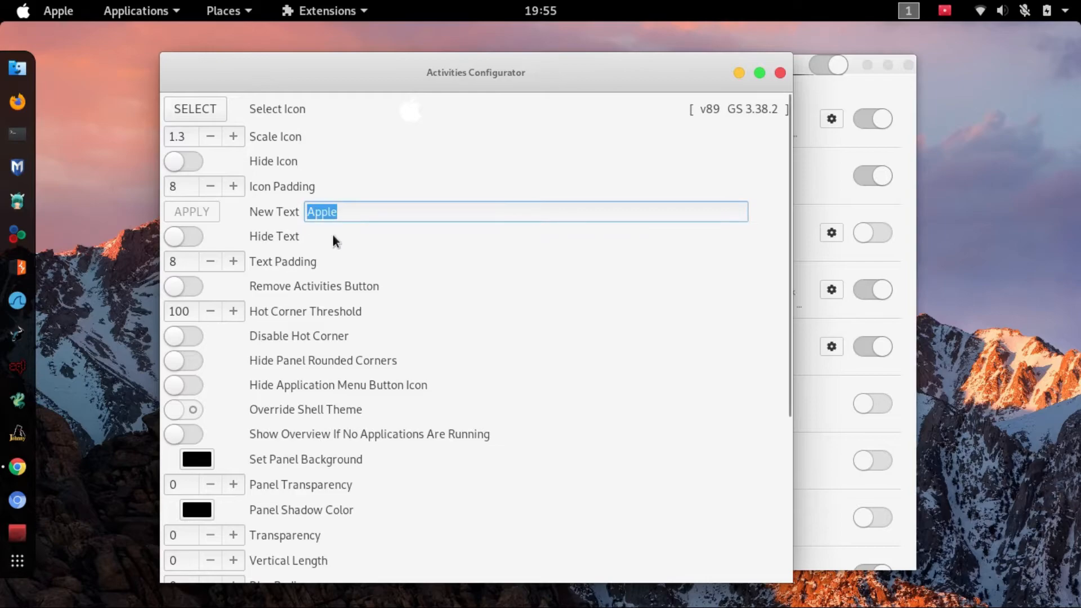
pyautogui.click(233, 136)
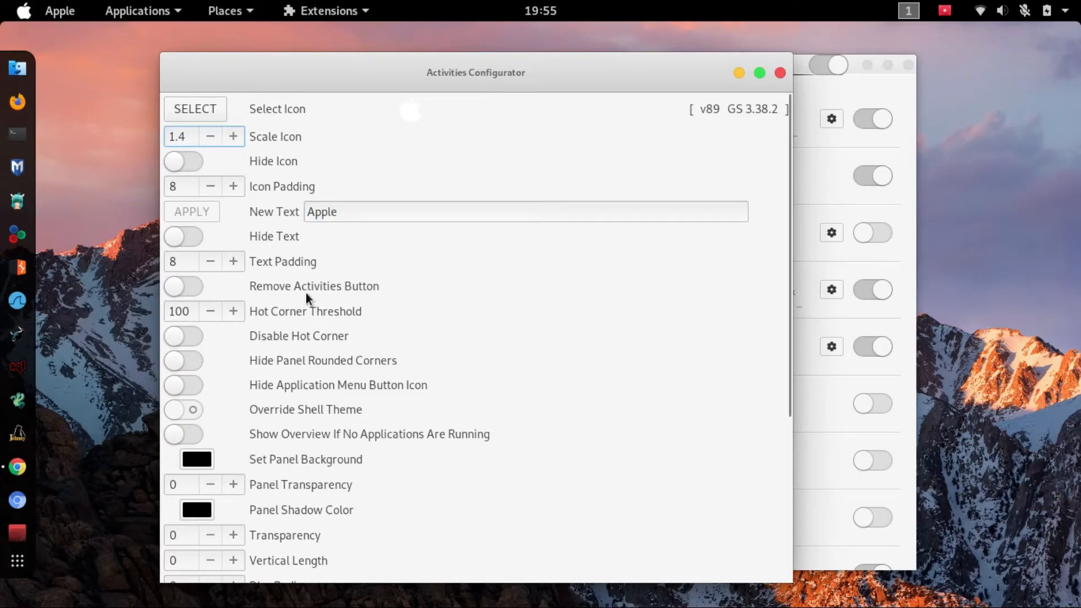
# Step: Set the panel transparency to 100, then close the Activities Configurator and minimize Tweaks
pyautogui.scroll(-5, 305, 292)
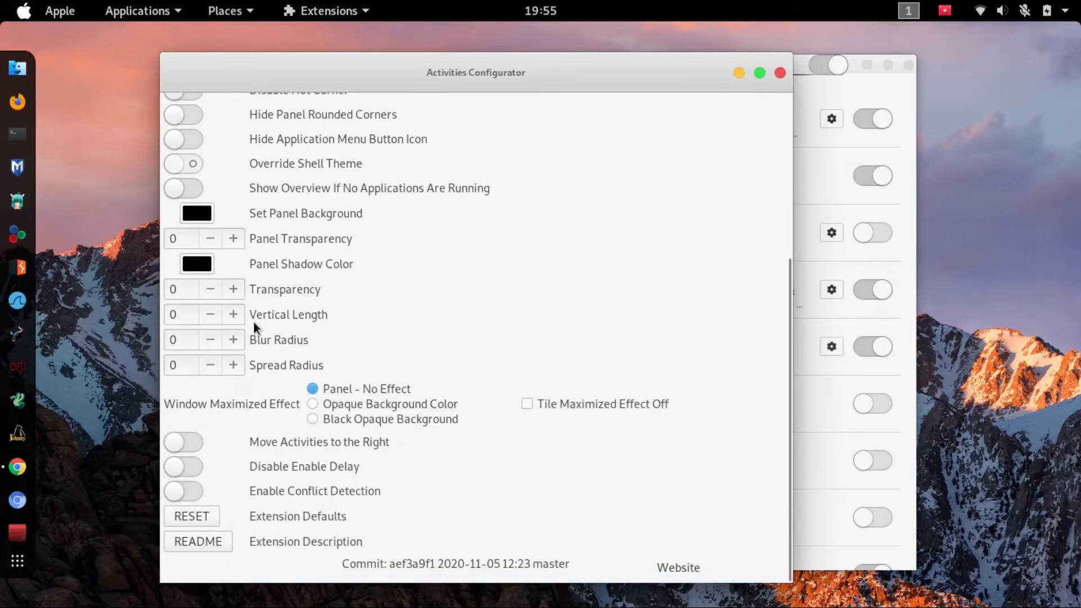
pyautogui.scroll(2, 259, 315)
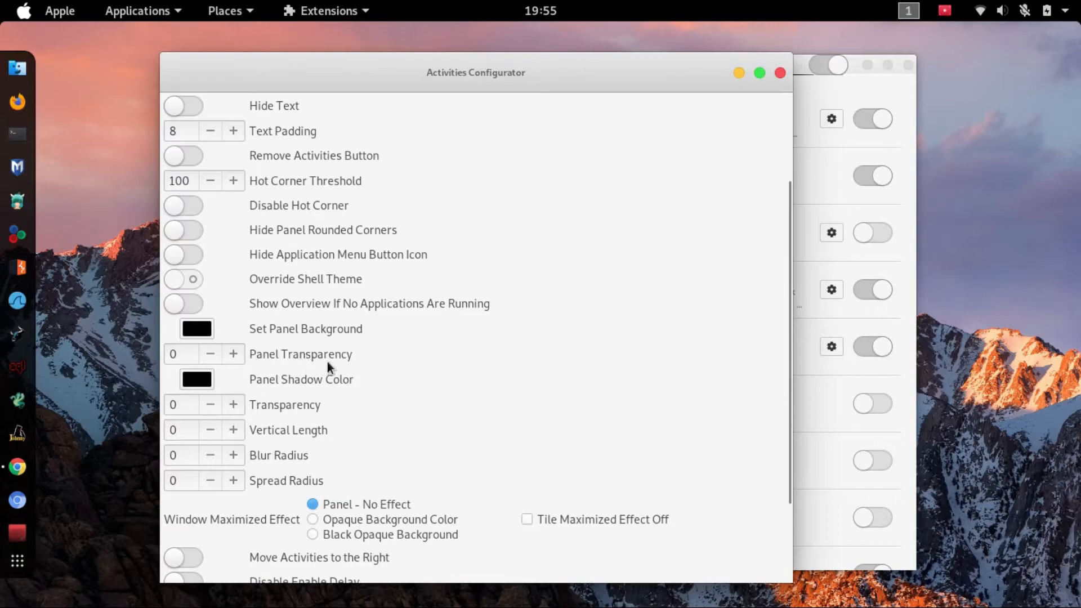
pyautogui.click(188, 353)
pyautogui.moveTo(189, 354); pyautogui.dragTo(157, 354)
pyautogui.write('10')
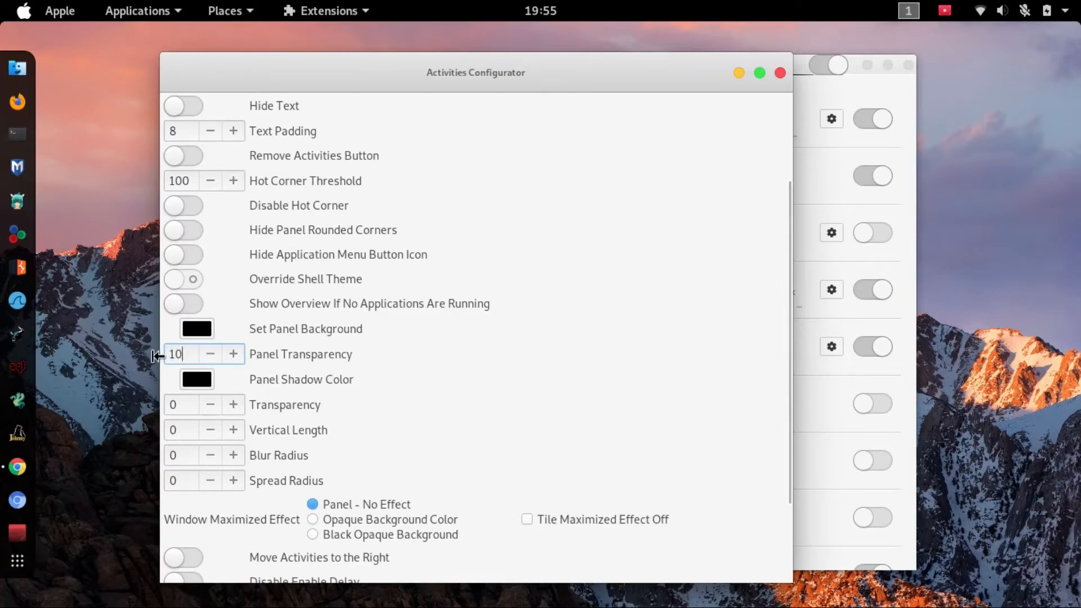
pyautogui.write('0')
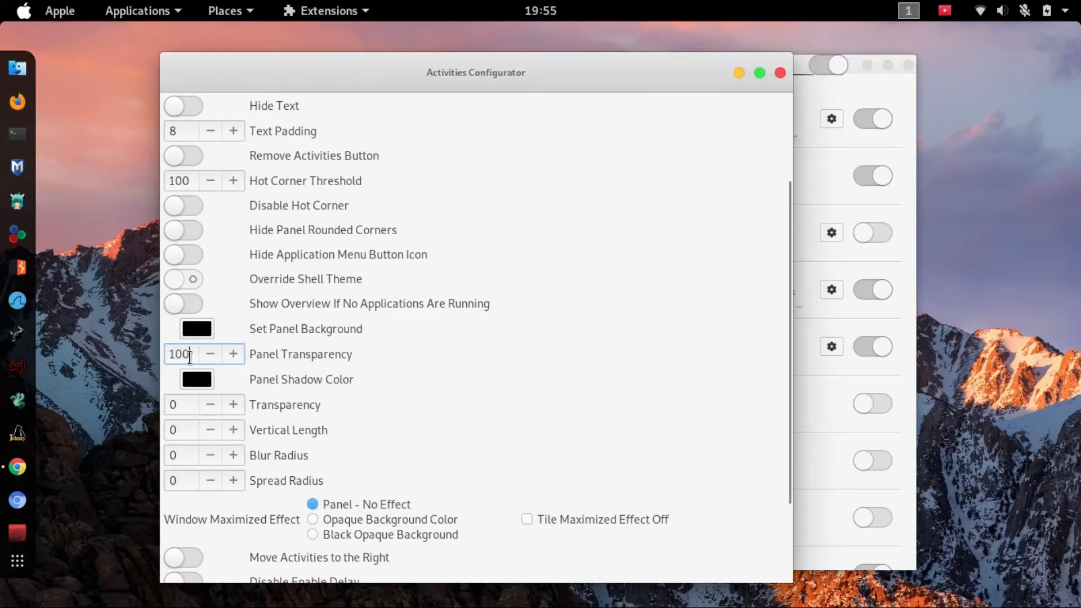
pyautogui.moveTo(190, 357); pyautogui.dragTo(159, 355)
pyautogui.click(782, 74)
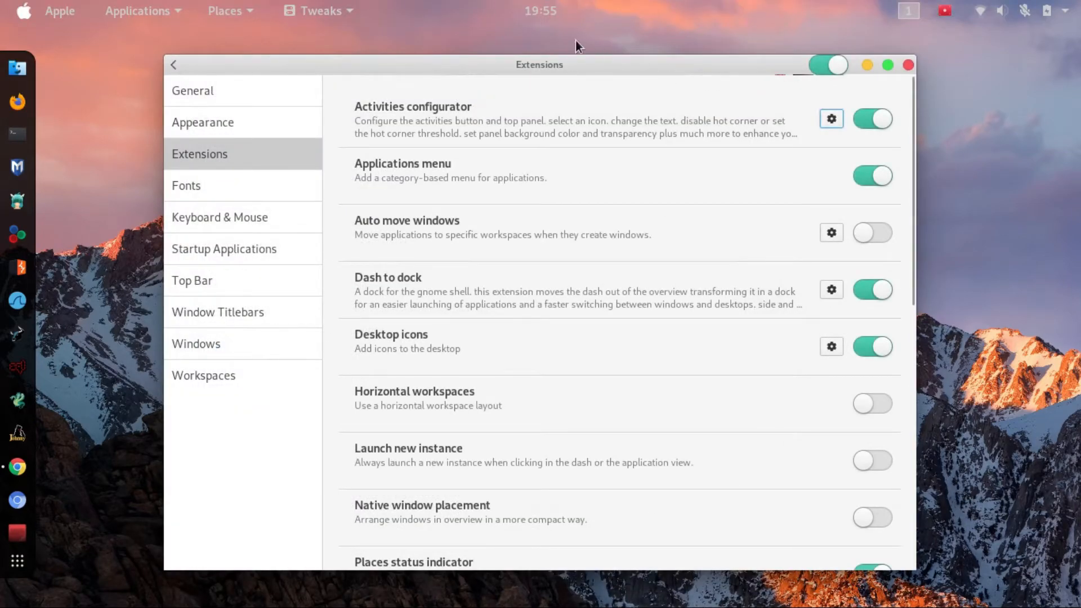
pyautogui.click(866, 67)
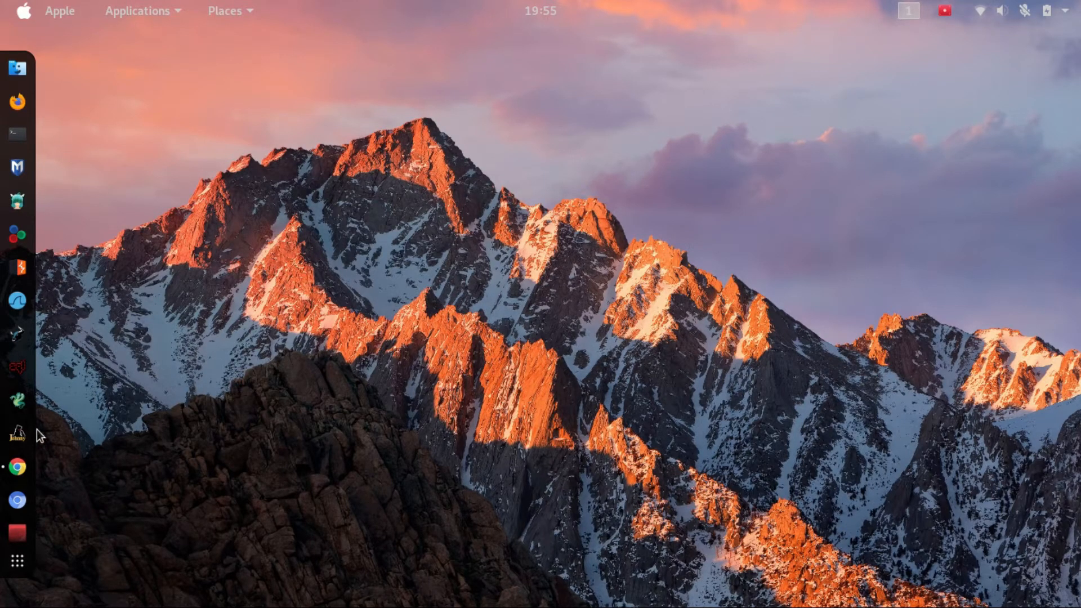
# Step: Bring Tweaks back and check the available Shell themes in the appearance settings, keeping Default
pyautogui.click(17, 527)
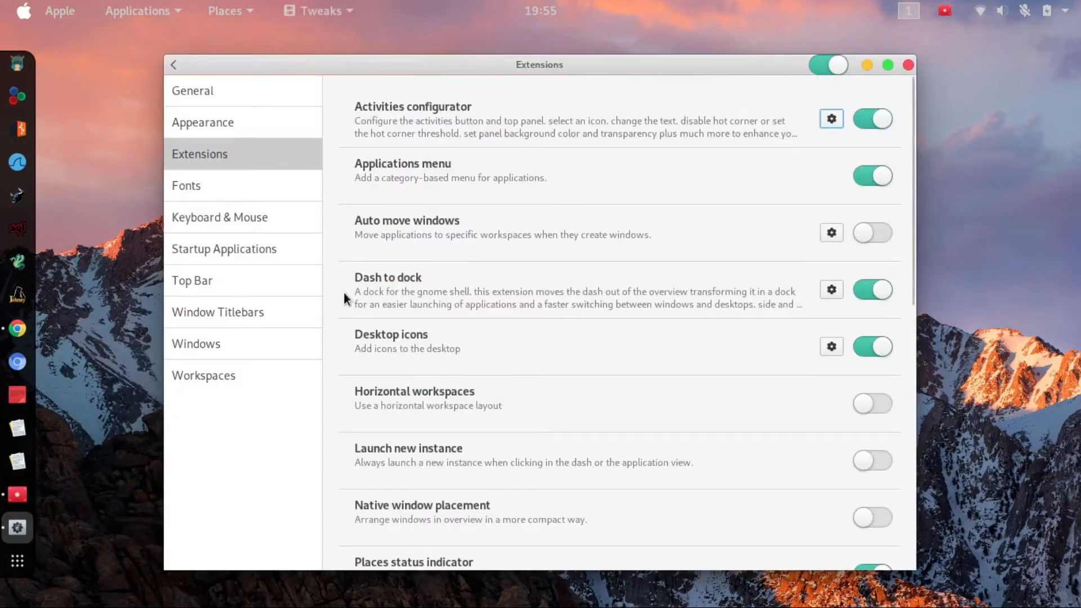
pyautogui.click(239, 119)
pyautogui.click(798, 206)
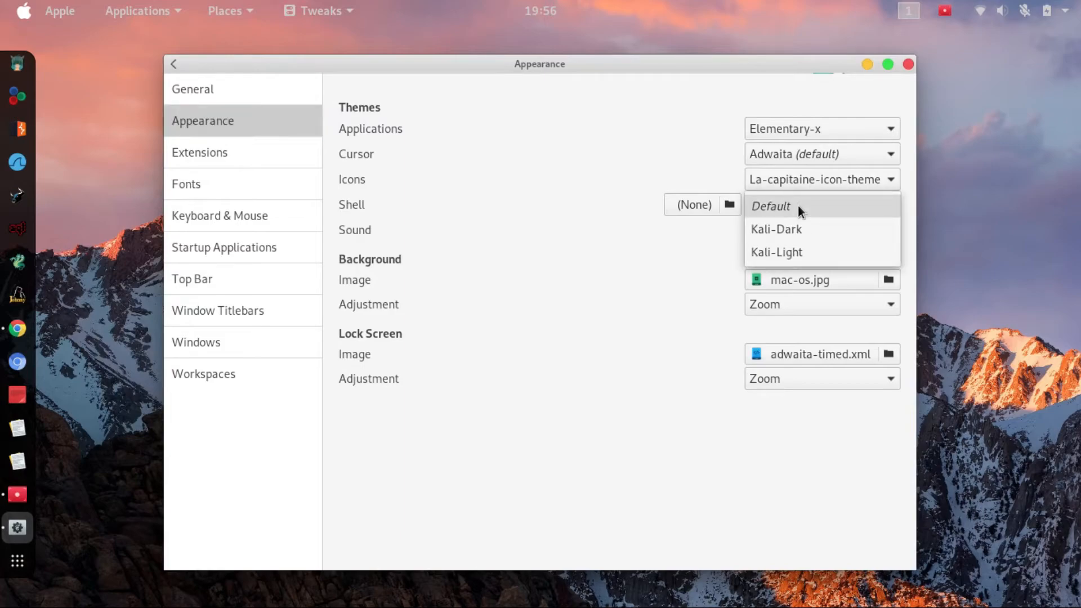
pyautogui.click(780, 217)
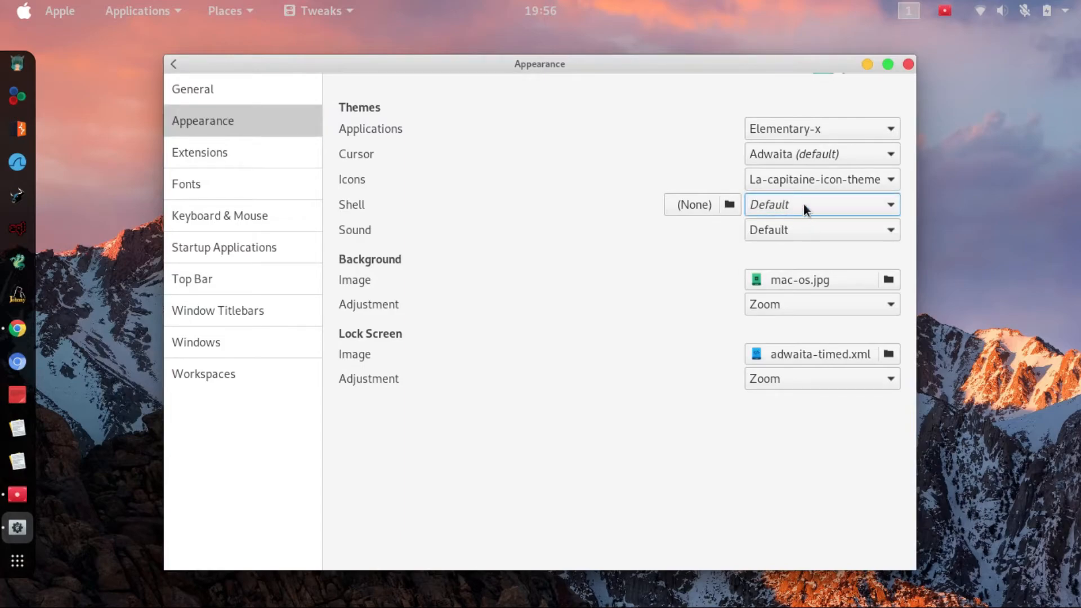
pyautogui.click(803, 209)
pyautogui.click(795, 209)
# Step: Set the placement of the window titlebar buttons to Left and minimize Tweaks
pyautogui.click(230, 318)
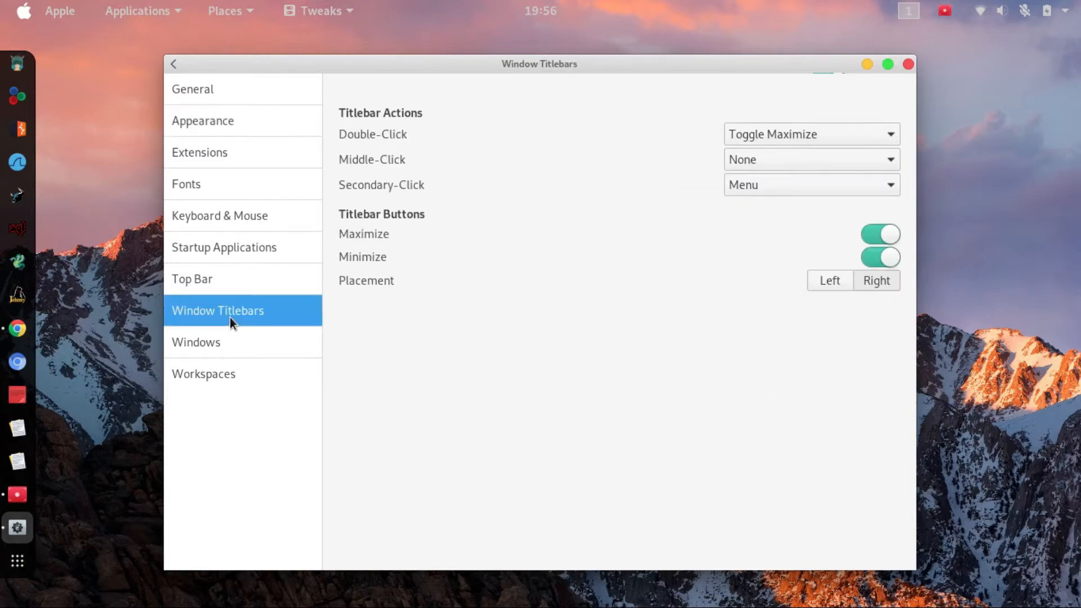
pyautogui.click(838, 280)
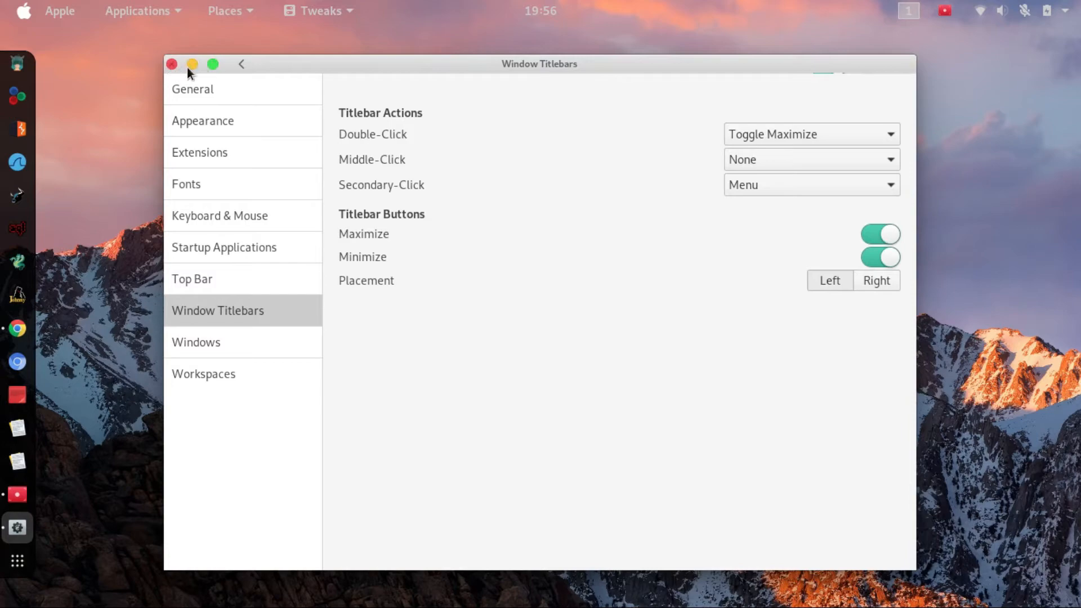
pyautogui.click(870, 280)
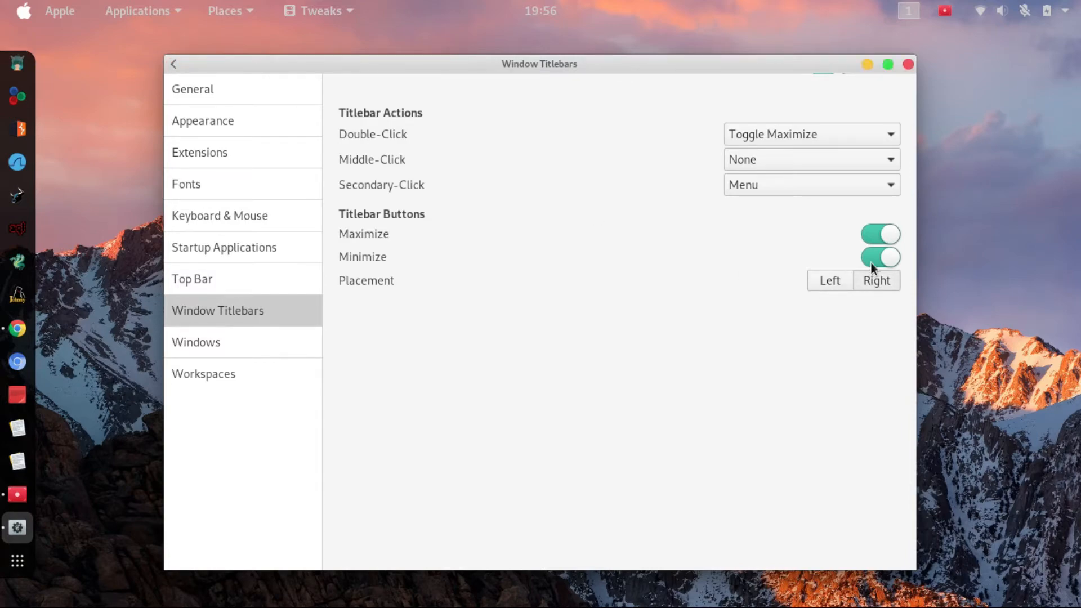
pyautogui.click(829, 282)
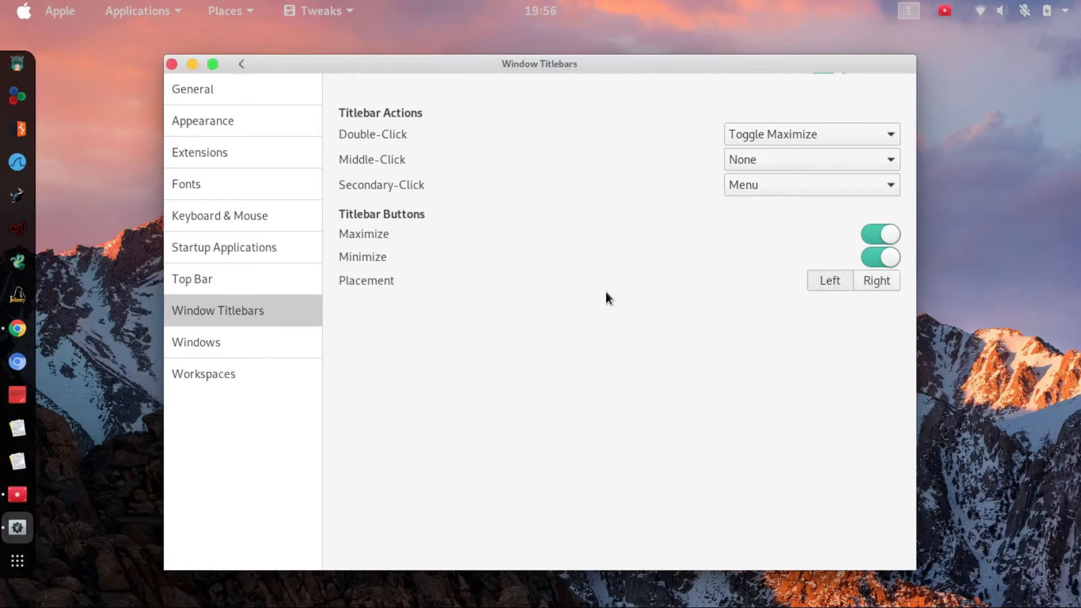
pyautogui.click(193, 66)
pyautogui.moveTo(248, 159); pyautogui.dragTo(794, 372)
# Step: In the Dash to Dock settings, set the dock's position to Bottom and the icon size limit to about 39 px
pyautogui.rightClick(22, 561)
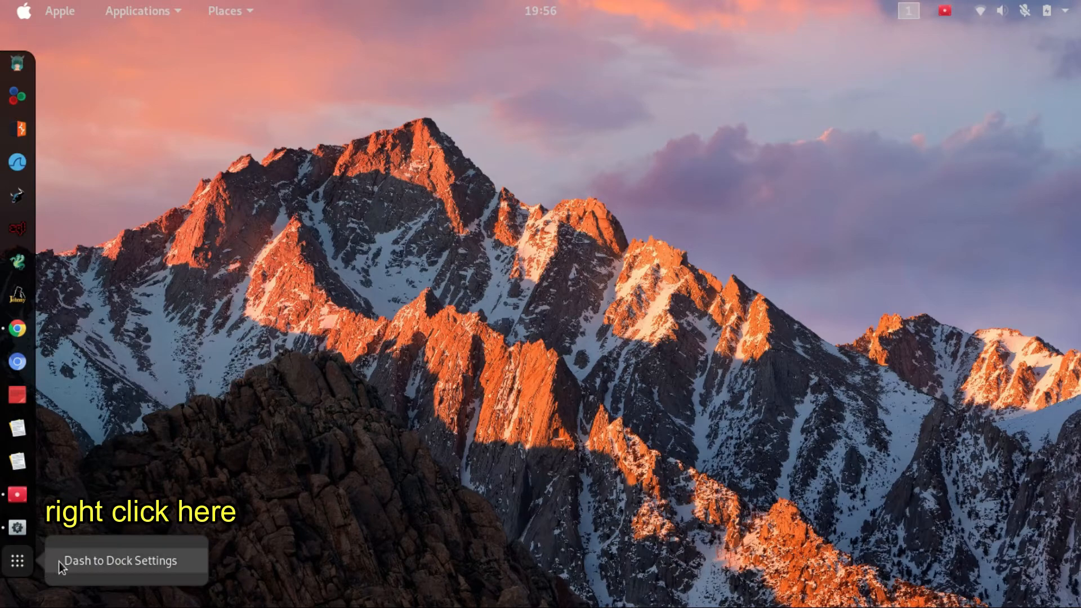
pyautogui.click(111, 558)
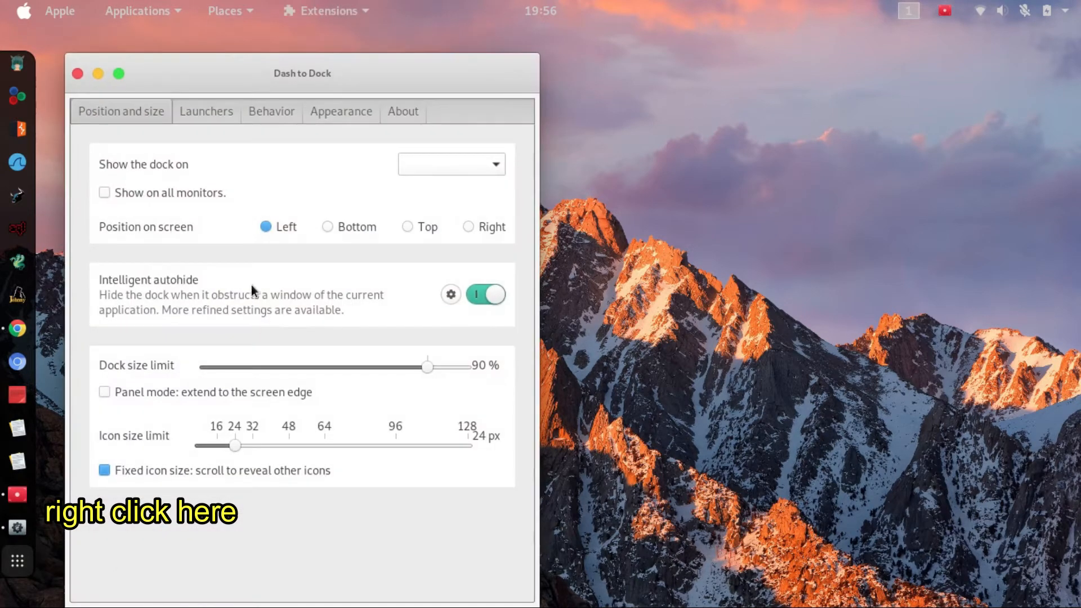
pyautogui.moveTo(282, 89); pyautogui.dragTo(267, 65)
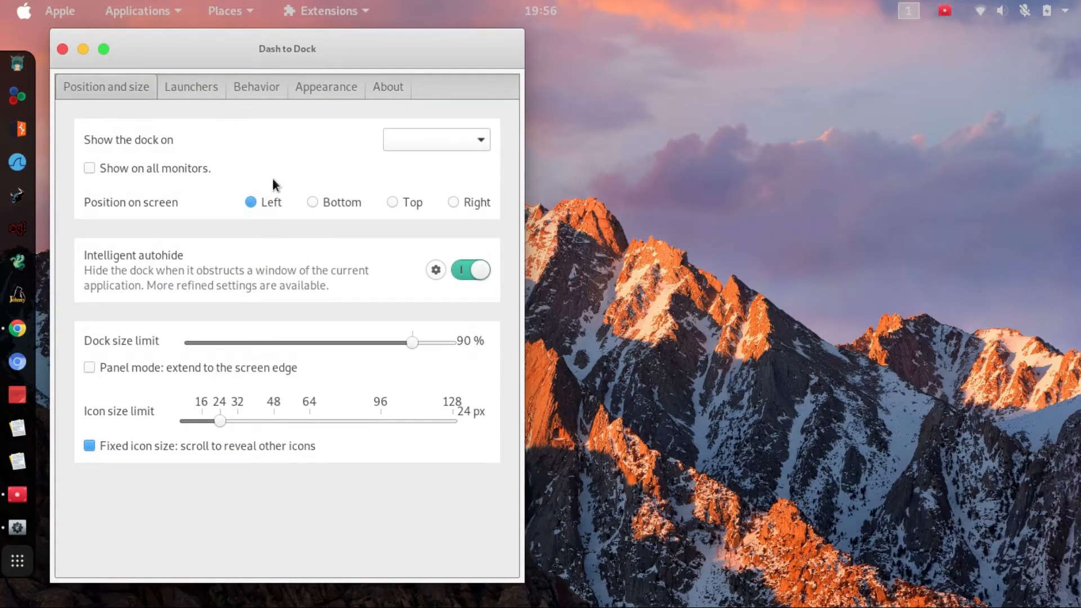
pyautogui.click(310, 204)
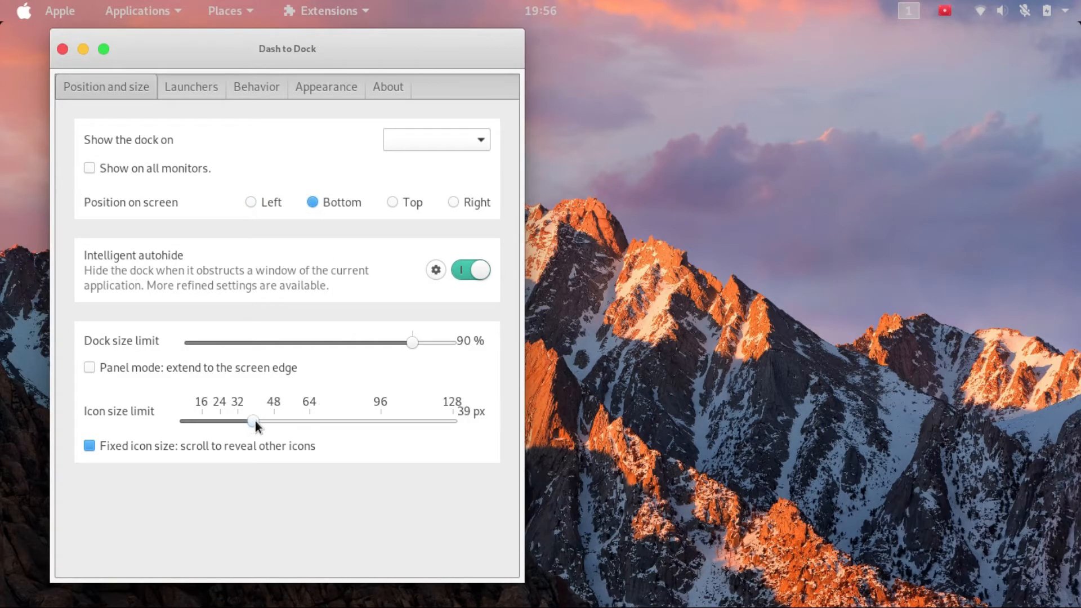
pyautogui.moveTo(316, 606)
# Step: In the dock's appearance settings, turn off the custom dash color and set the opacity mode to Dynamic
pyautogui.click(271, 85)
pyautogui.click(298, 87)
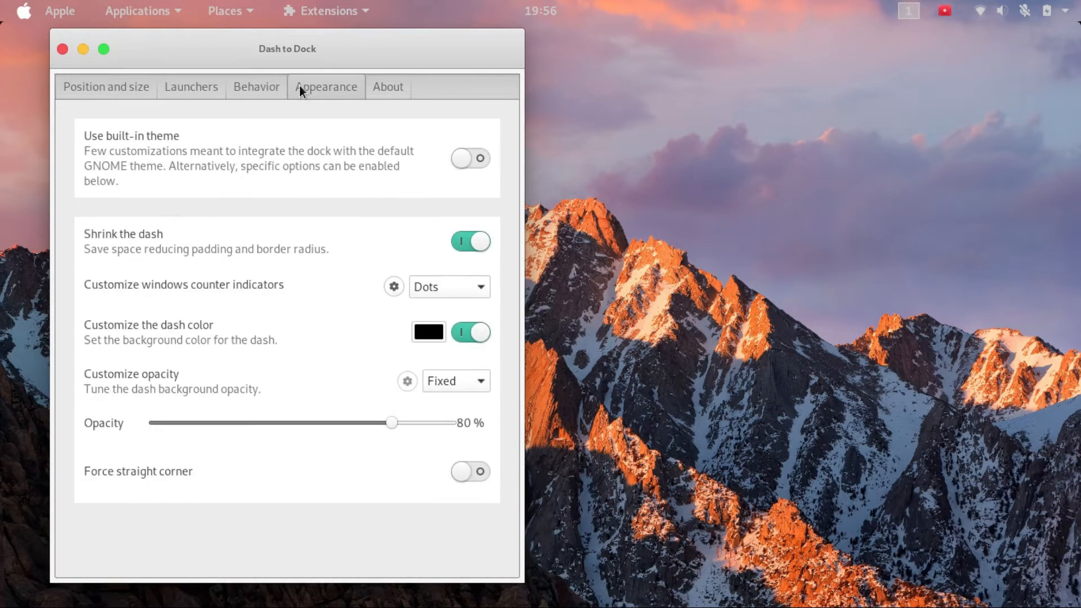
pyautogui.click(437, 292)
pyautogui.click(440, 292)
pyautogui.click(472, 383)
pyautogui.click(472, 385)
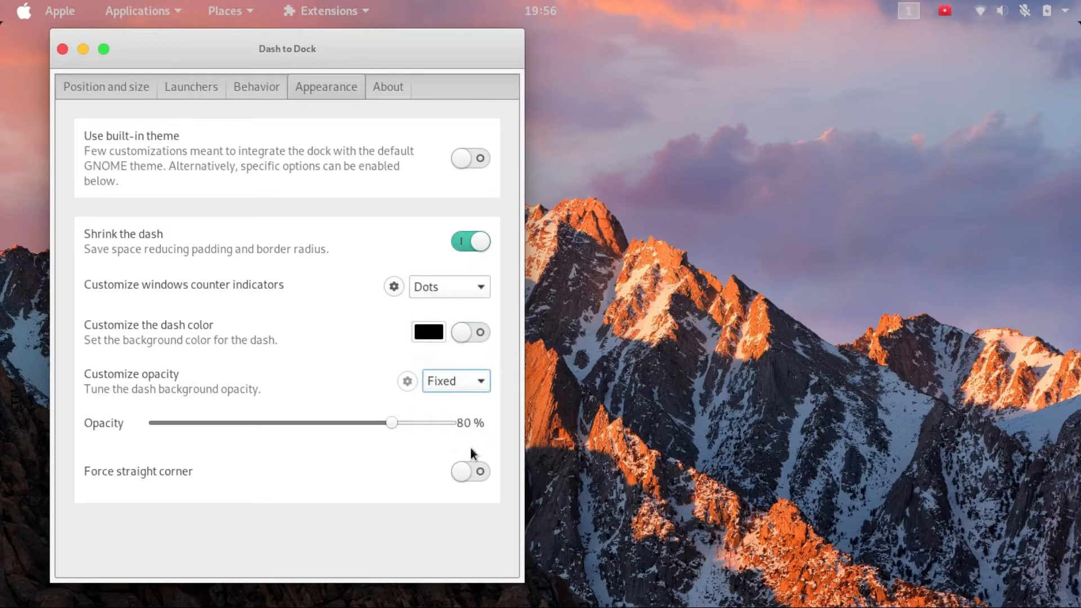
pyautogui.moveTo(467, 602)
pyautogui.click(461, 380)
pyautogui.click(464, 405)
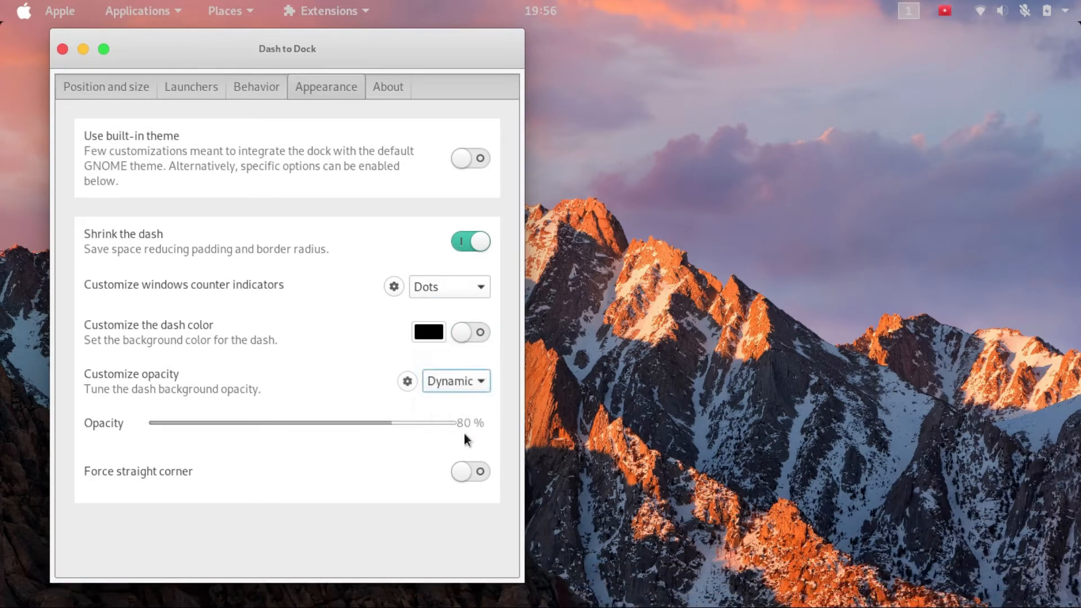
# Step: Try the Default dock opacity mode, switch it back to Dynamic and close the Dash to Dock settings
pyautogui.click(448, 380)
pyautogui.click(450, 338)
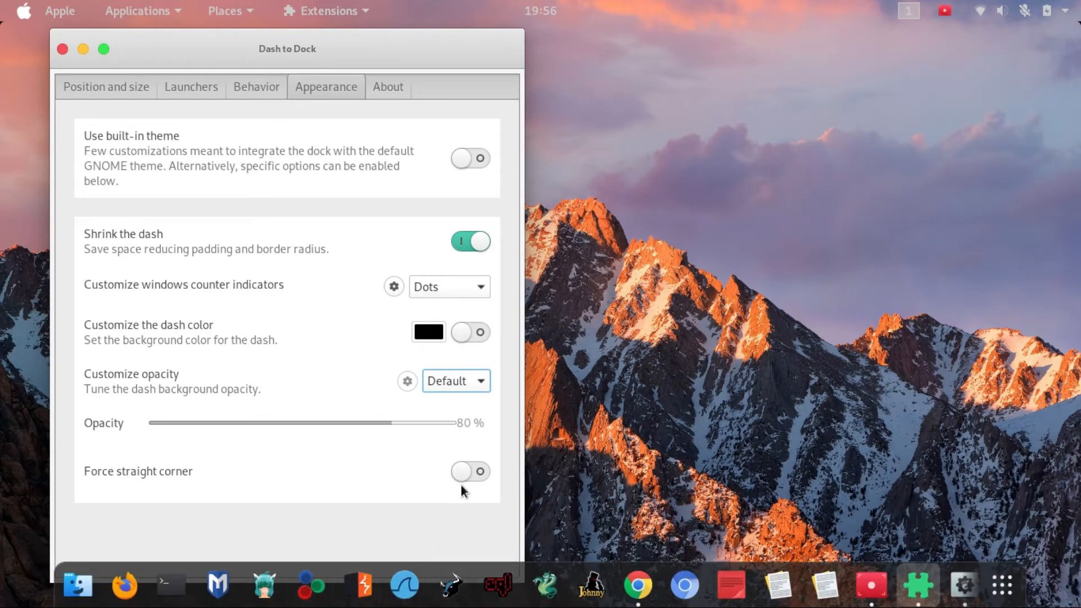
pyautogui.click(464, 380)
pyautogui.click(458, 430)
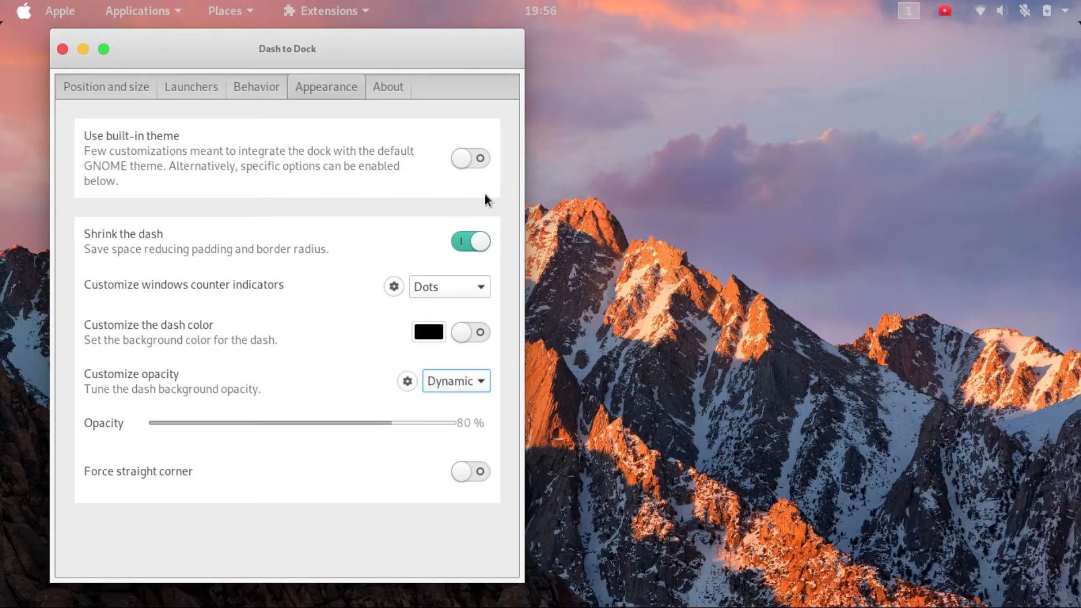
pyautogui.click(63, 49)
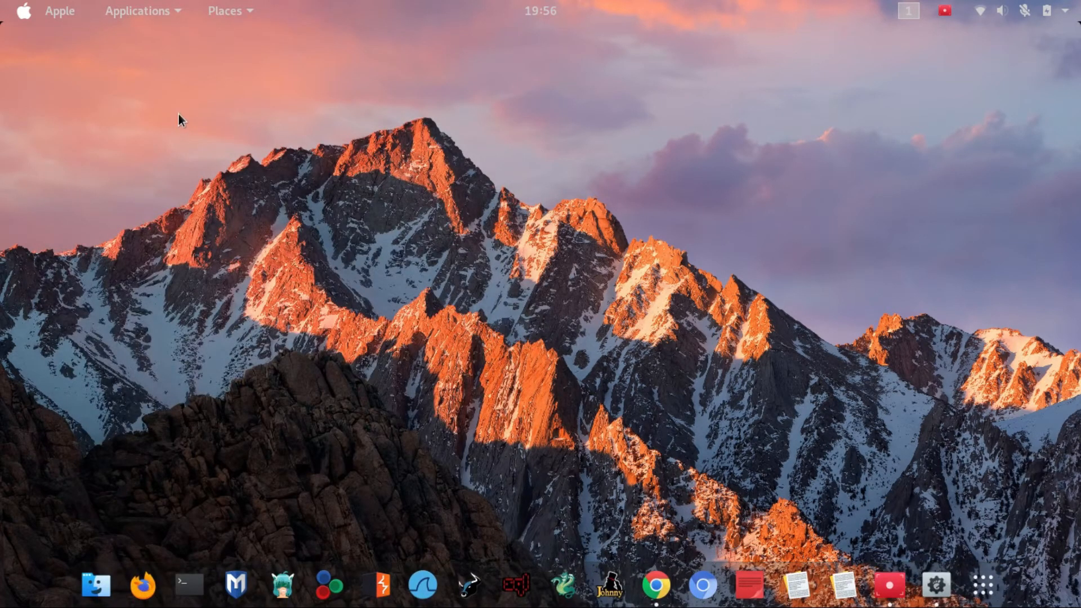
# Step: Examine the new desktop look in a Files window, the activities overview and the Applications menu, and close Files
pyautogui.moveTo(177, 114); pyautogui.dragTo(832, 438)
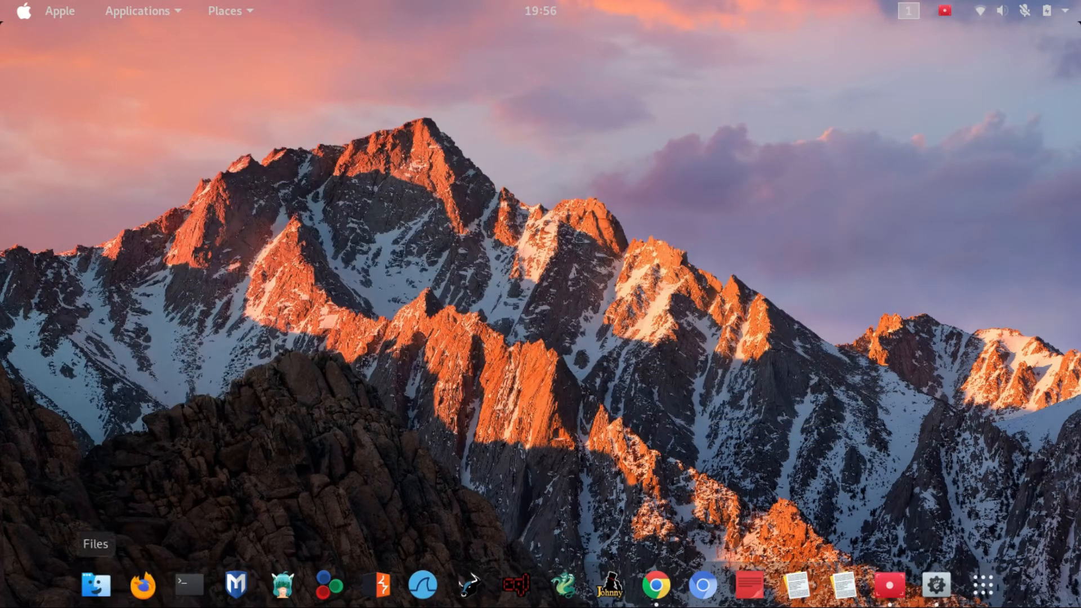
pyautogui.click(96, 585)
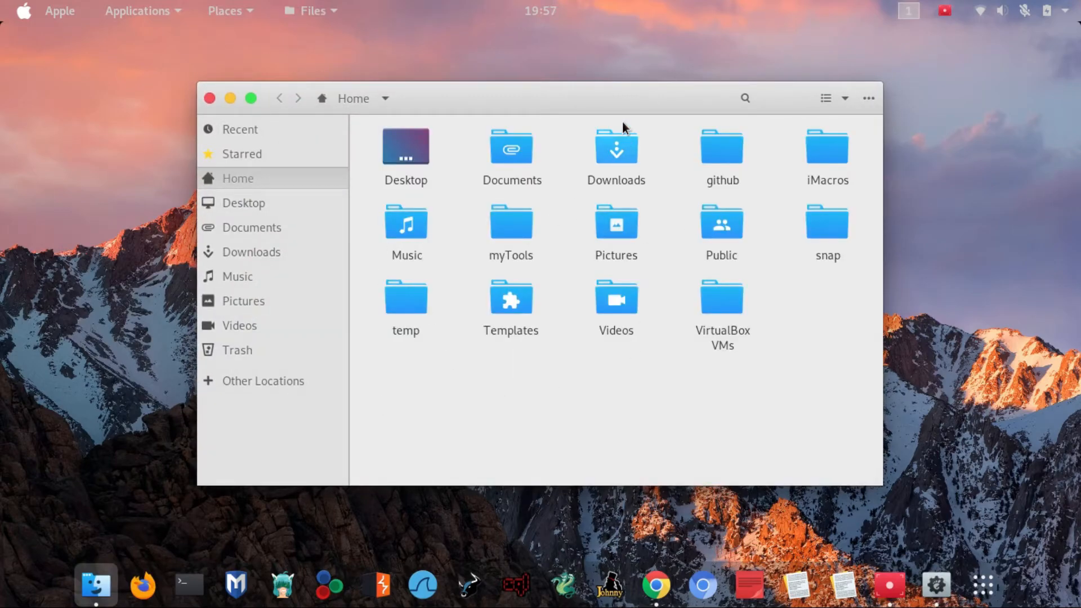
pyautogui.moveTo(621, 97); pyautogui.dragTo(594, 105)
pyautogui.click(66, 15)
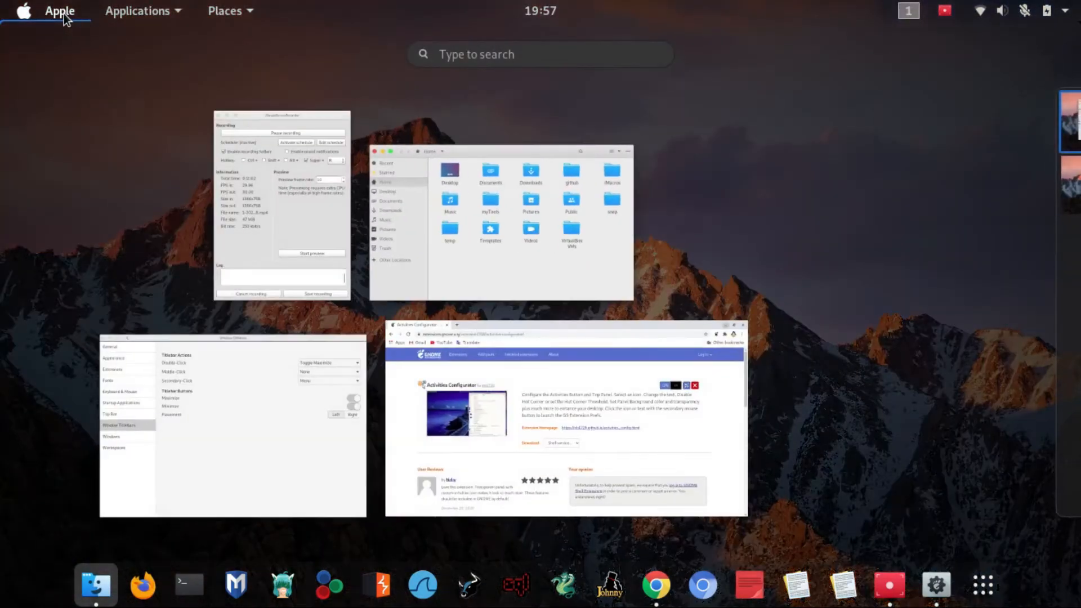
pyautogui.click(69, 17)
pyautogui.click(124, 14)
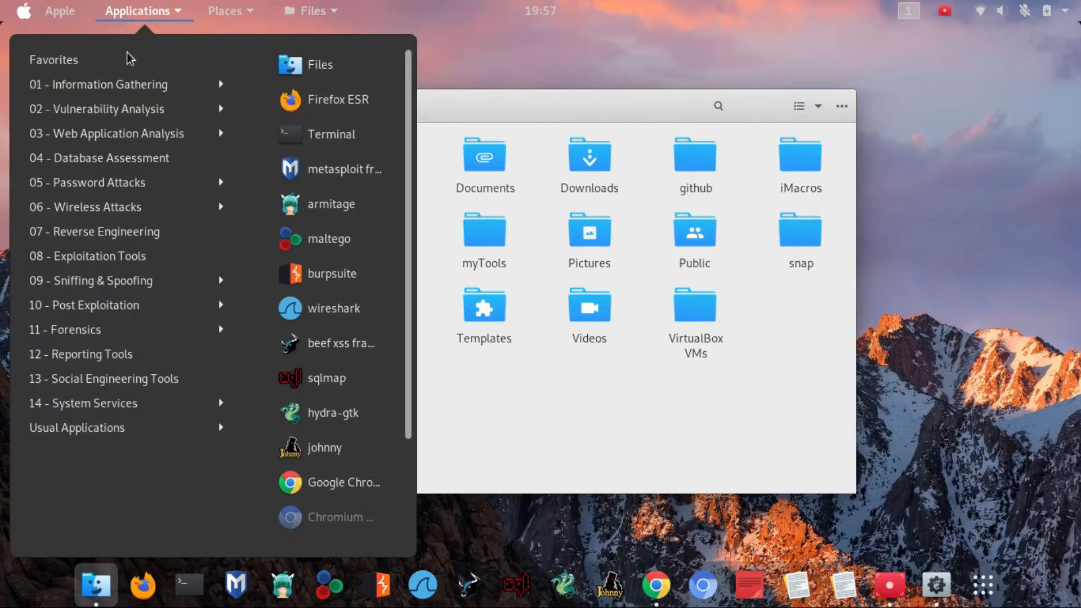
pyautogui.click(146, 17)
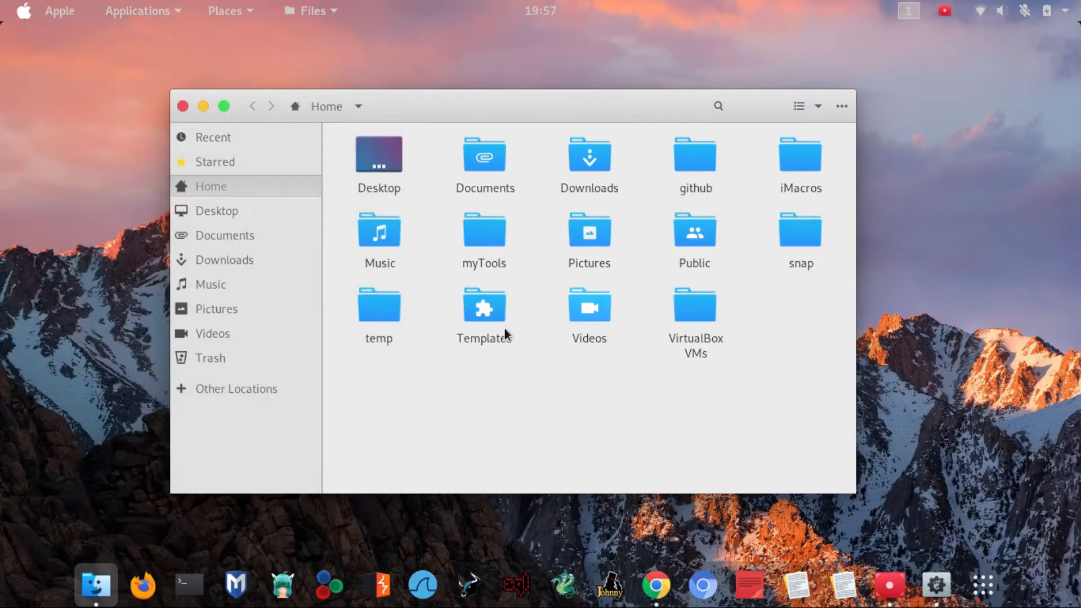
pyautogui.hotkey('alt', 'F4')
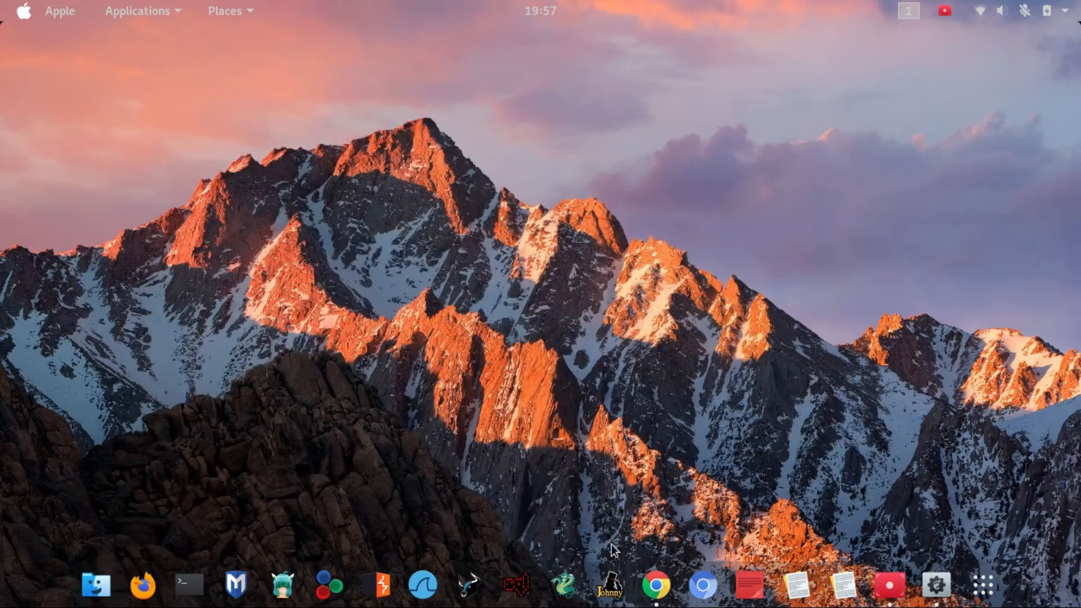
# Step: Switch to Chrome, check the installed GNOME extensions, and search the GNOME extensions site for "compiz windows effec"
pyautogui.click(656, 585)
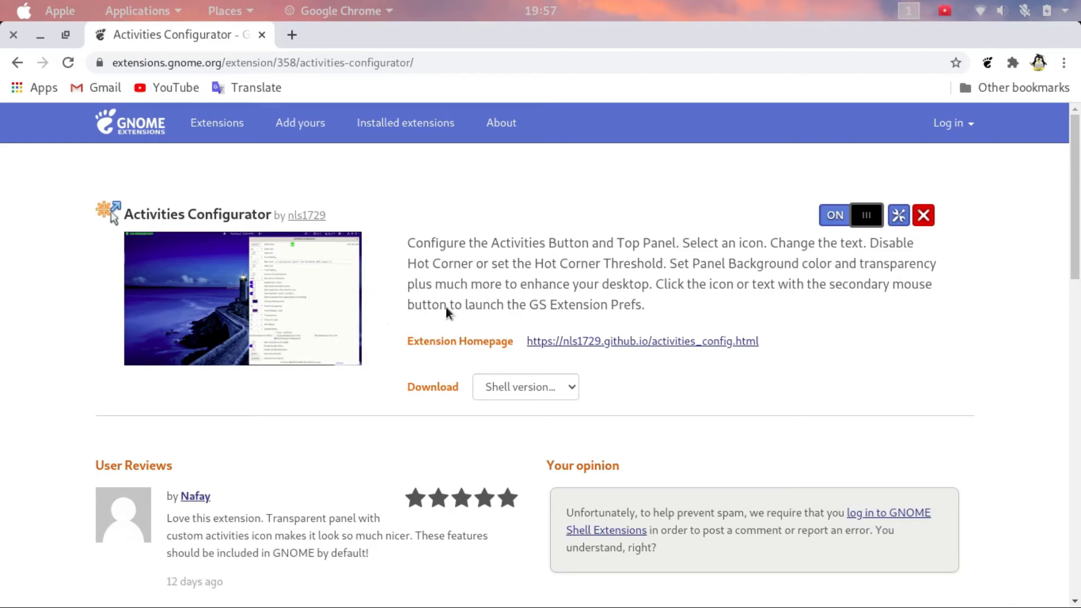
pyautogui.click(405, 127)
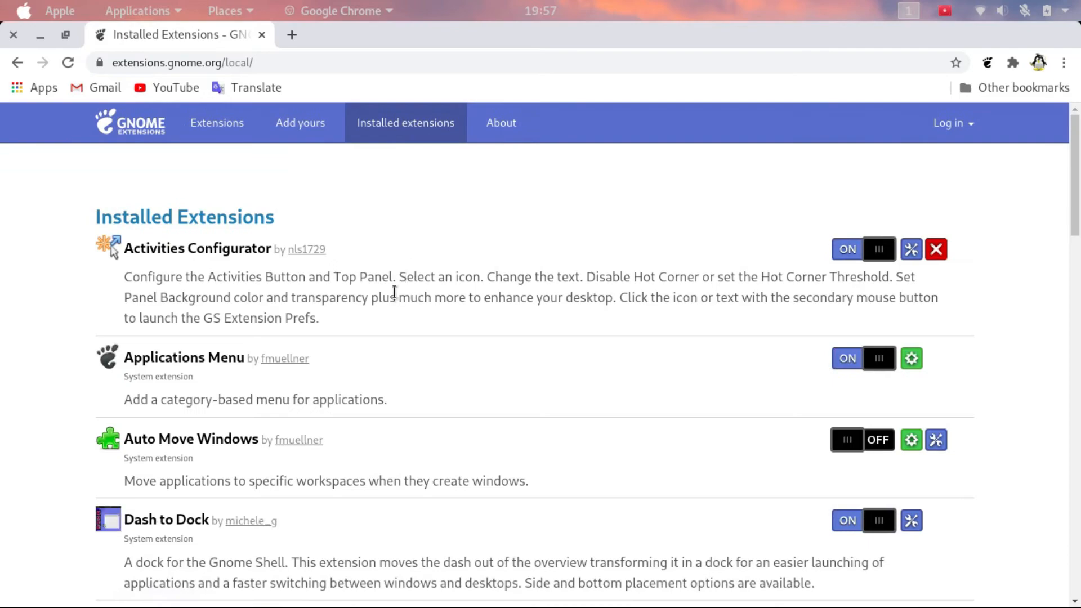
pyautogui.click(239, 129)
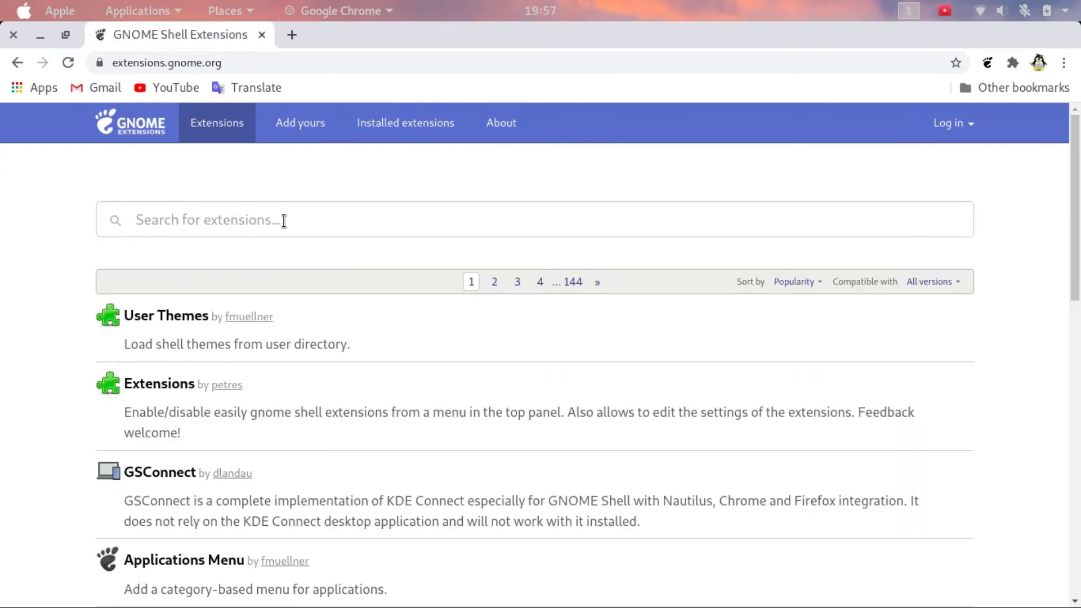
pyautogui.click(284, 220)
pyautogui.write('compiz')
pyautogui.write('w')
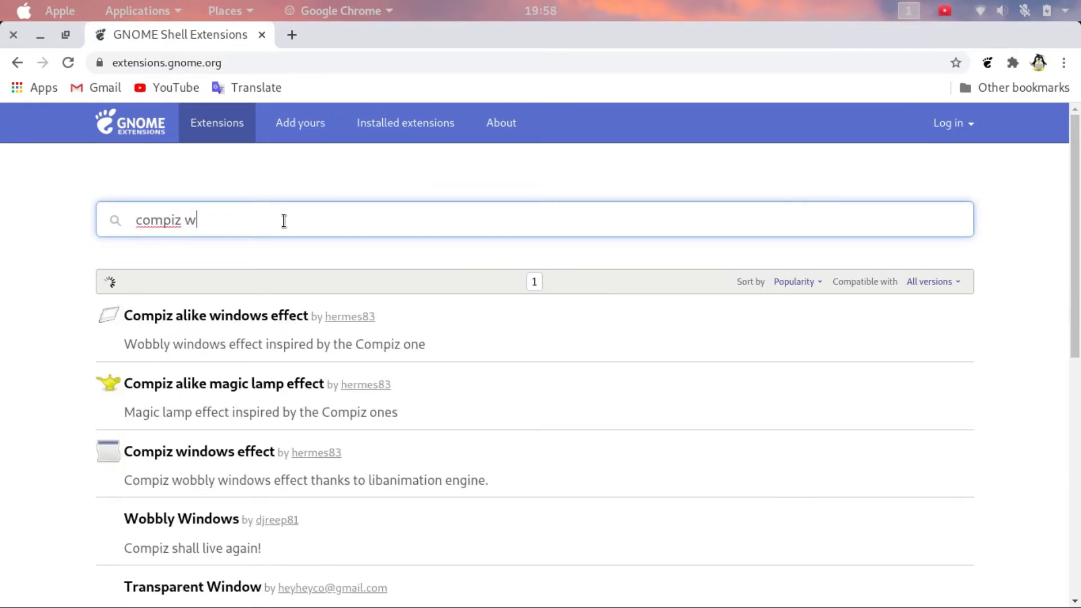
pyautogui.write('indows effe')
pyautogui.press('BackSpace')
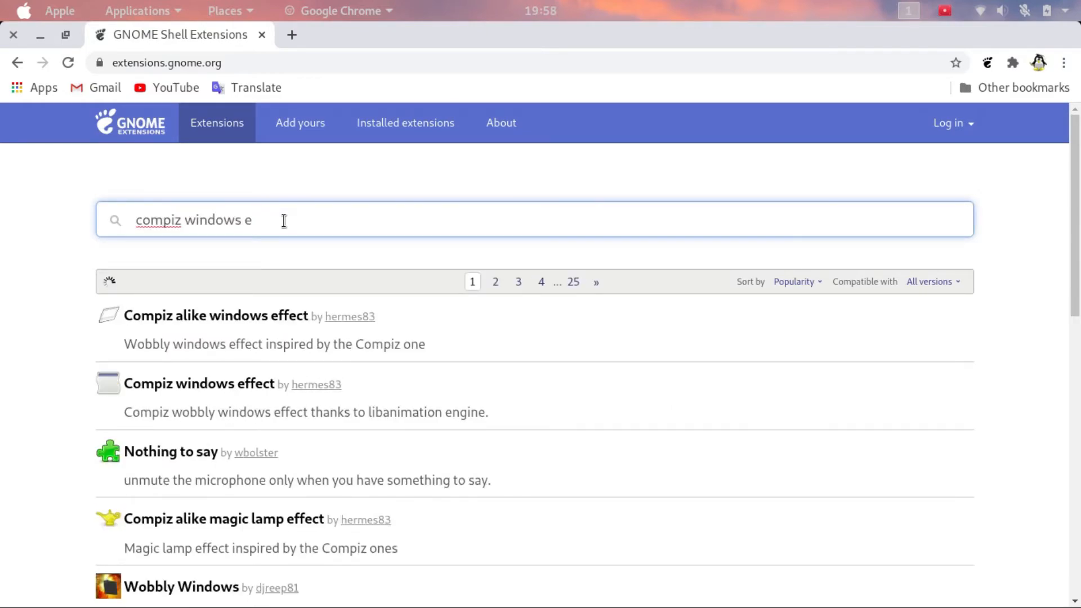
pyautogui.write('ffec')
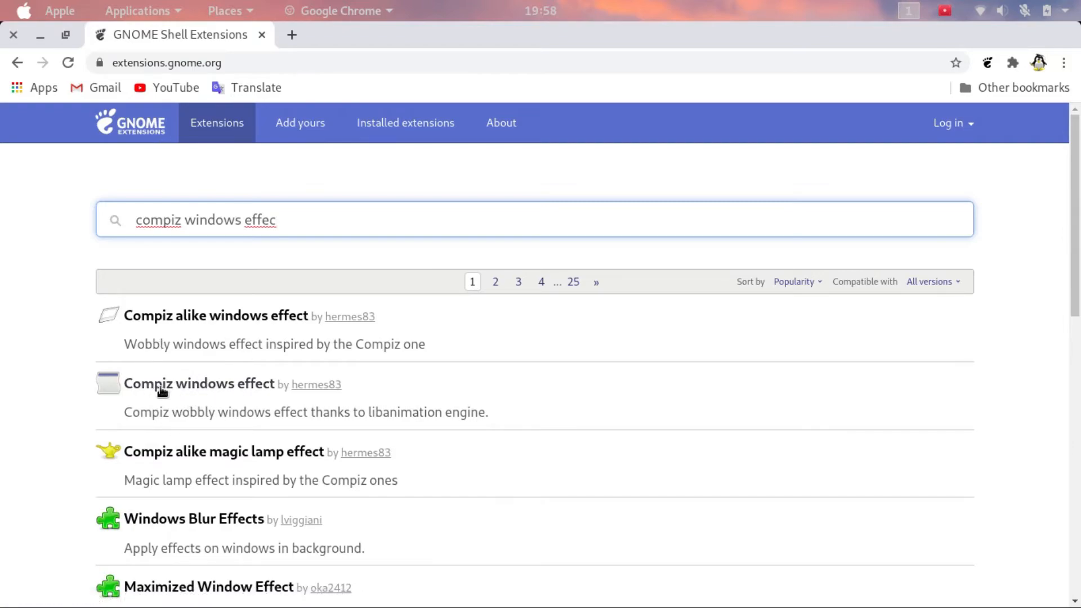
# Step: Open the Compiz windows effect extension, install and enable it, and reload its page
pyautogui.click(212, 385)
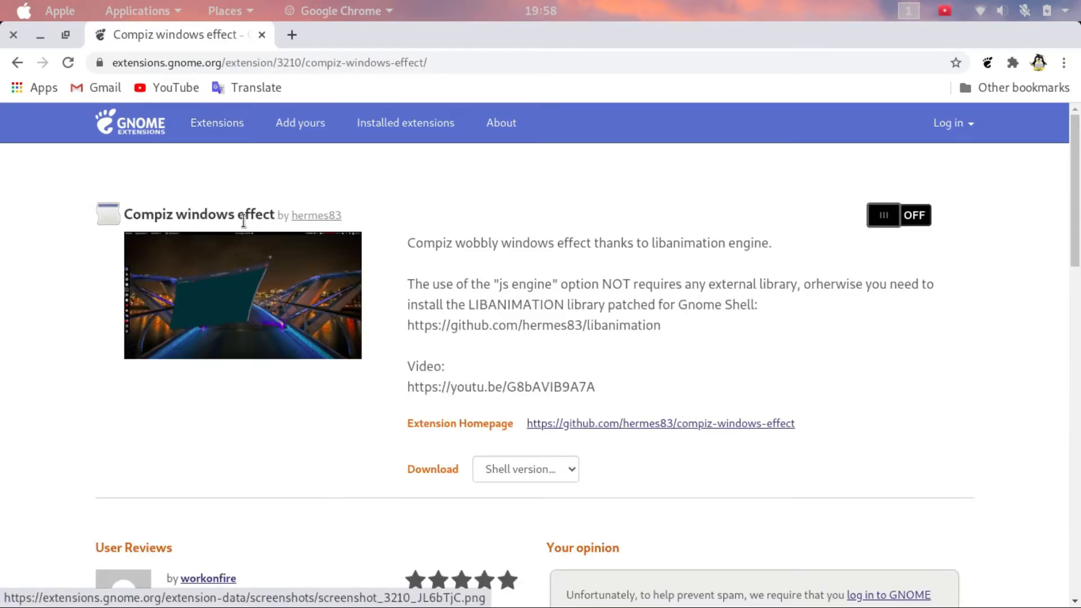
pyautogui.tripleClick(239, 215)
pyautogui.click(223, 216)
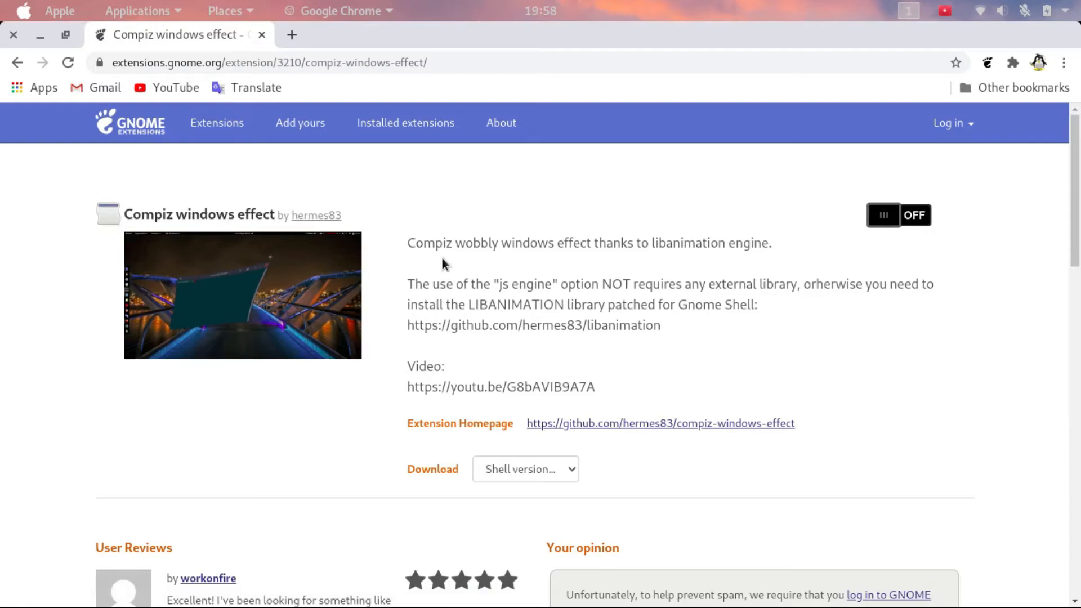
pyautogui.click(912, 219)
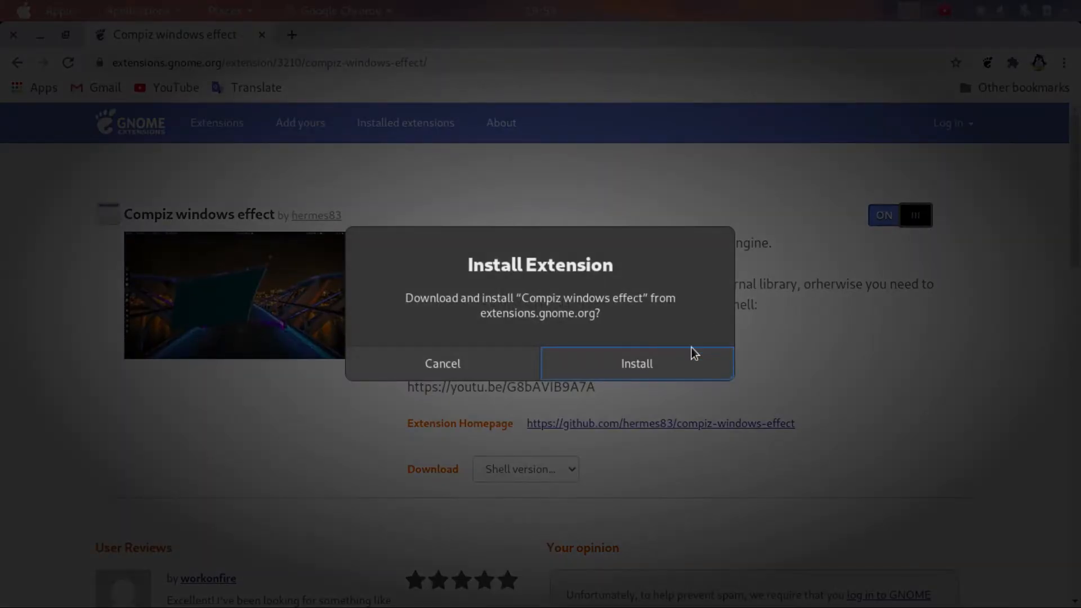
pyautogui.click(674, 368)
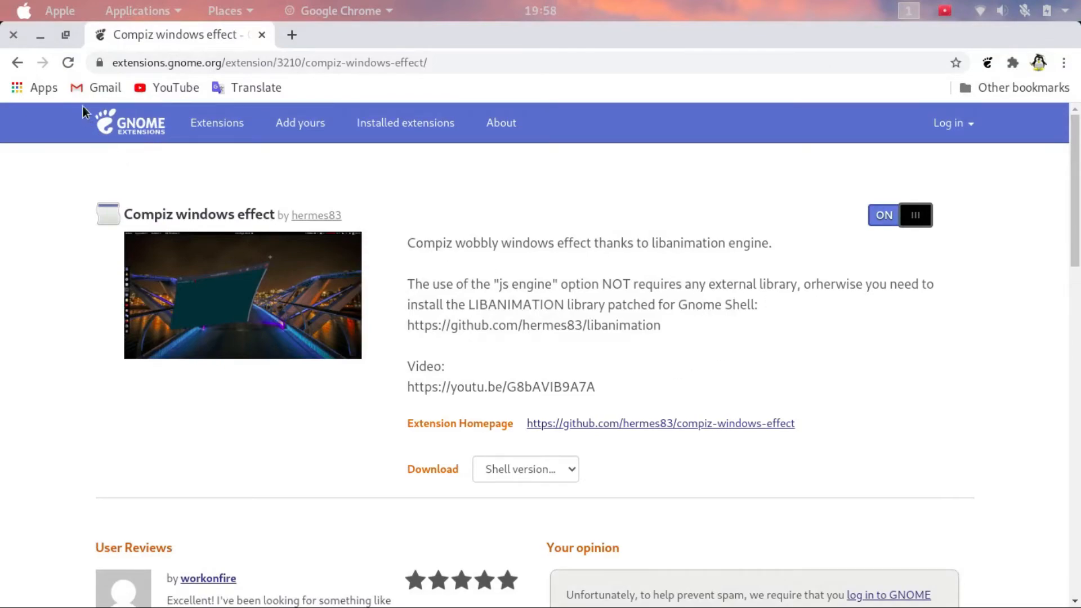
pyautogui.click(69, 62)
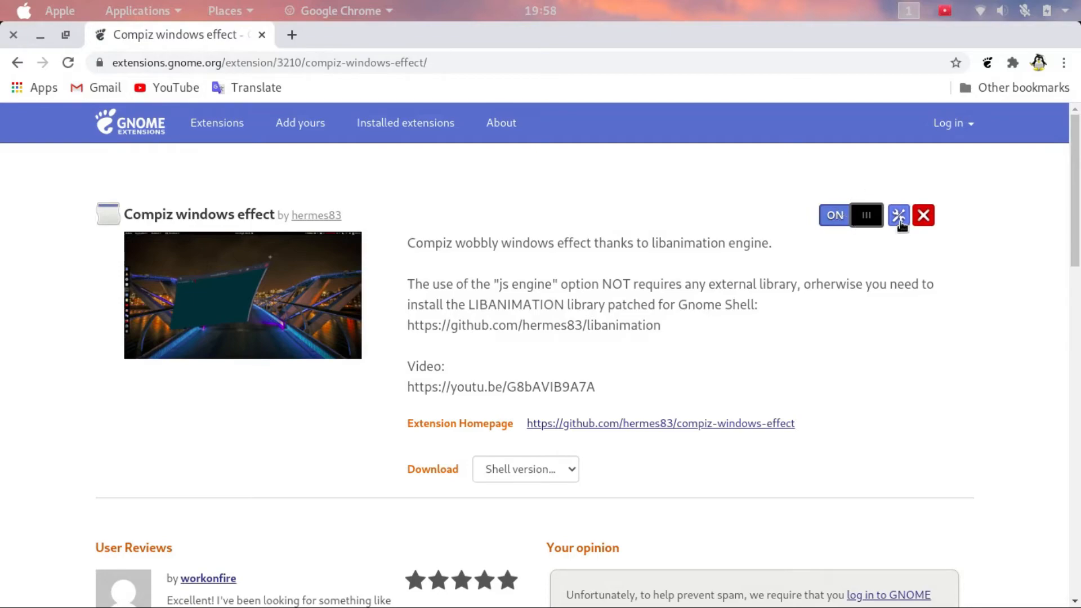
# Step: View the Compiz windows effect settings, move their window to test the wobble, and close it
pyautogui.click(899, 216)
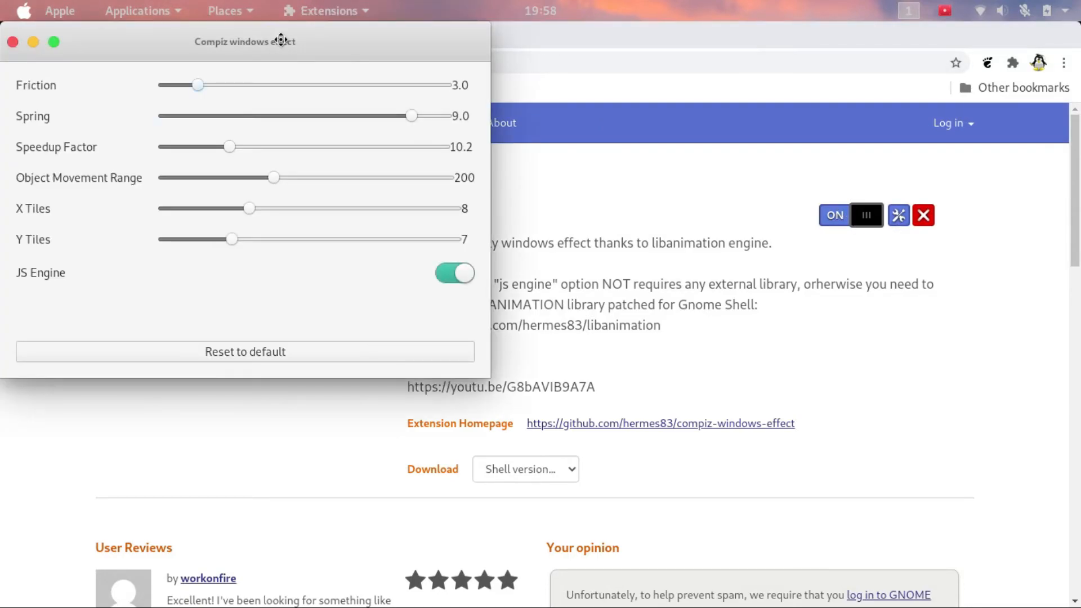
pyautogui.moveTo(280, 40); pyautogui.dragTo(404, 88)
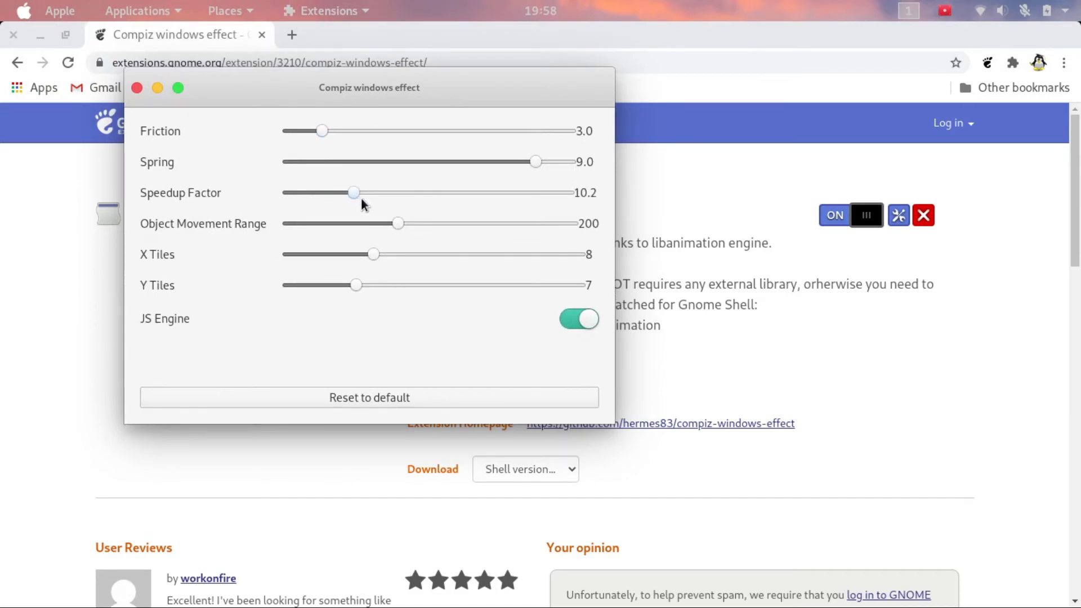
pyautogui.click(136, 88)
# Step: Unmaximize the browser window, move it over the desktop to test the wobbly effect, and minimize it
pyautogui.moveTo(342, 60); pyautogui.dragTo(434, 99)
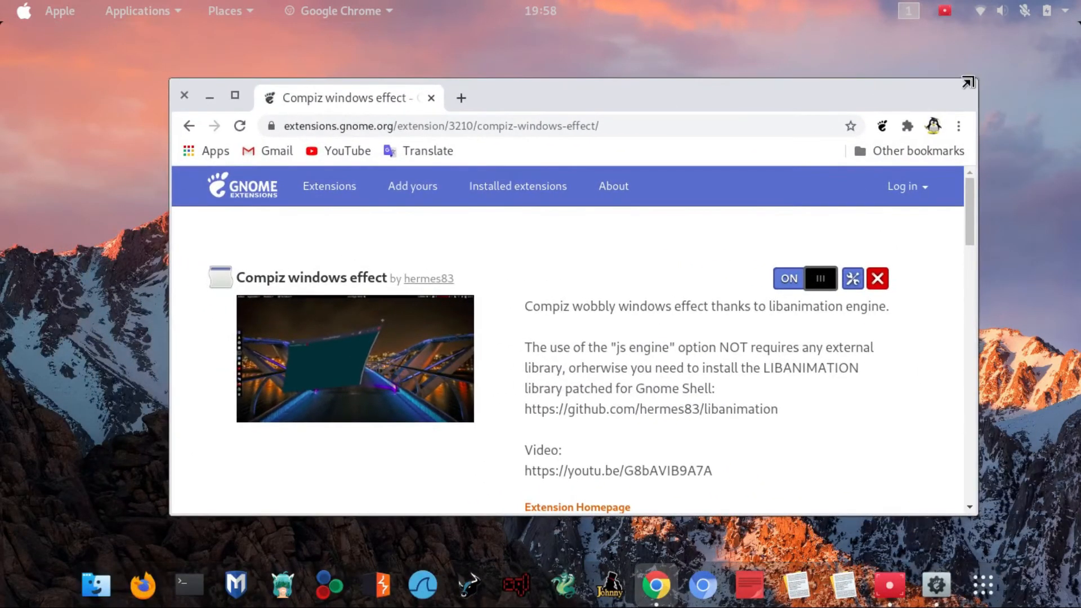
pyautogui.moveTo(967, 94); pyautogui.dragTo(908, 95)
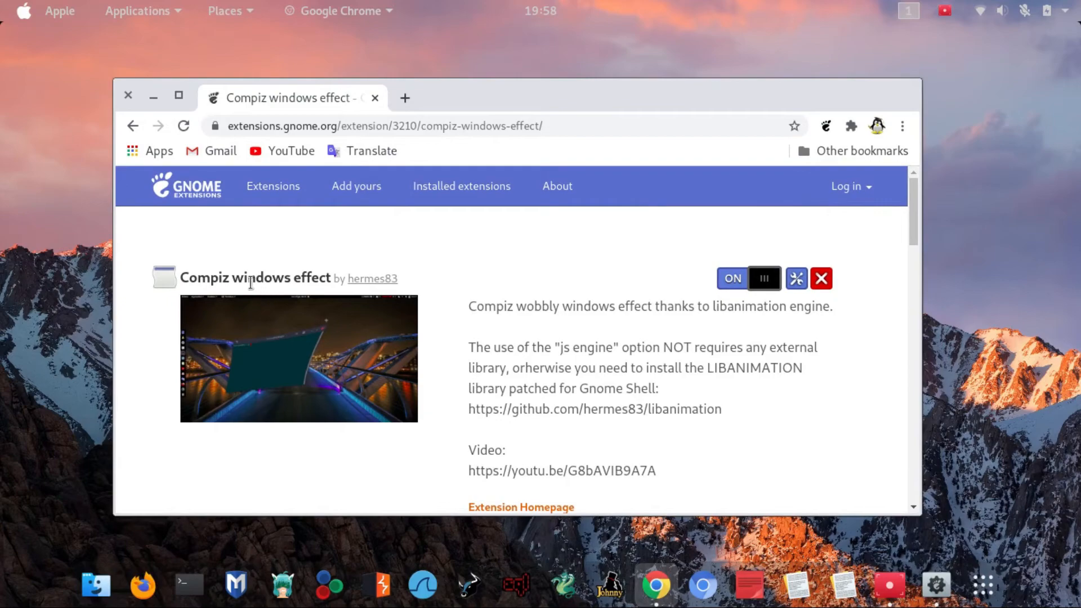
pyautogui.moveTo(233, 281); pyautogui.dragTo(434, 298)
pyautogui.click(375, 202)
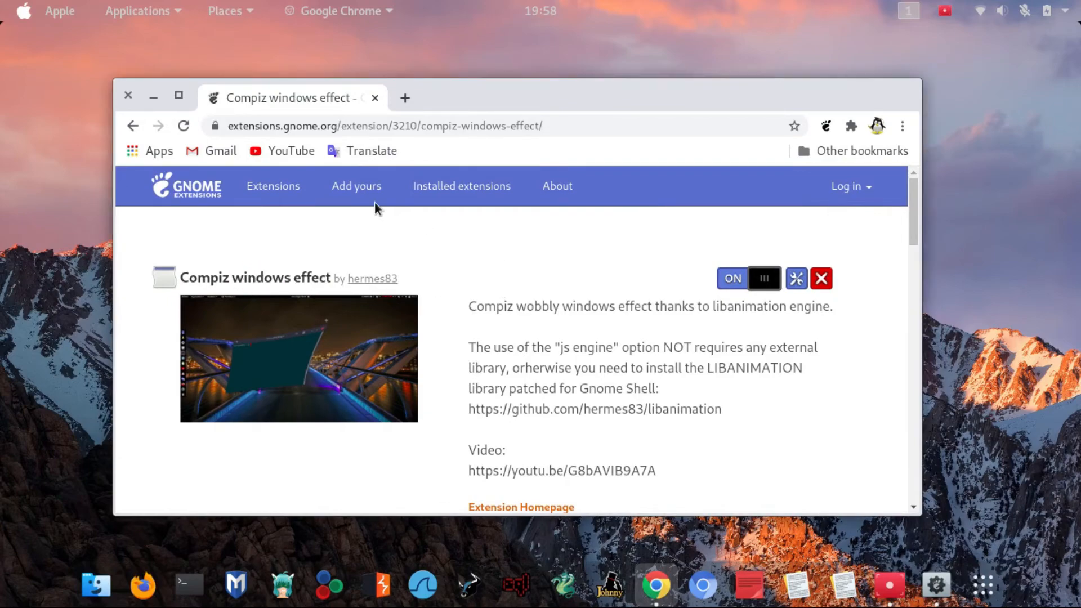
pyautogui.click(160, 94)
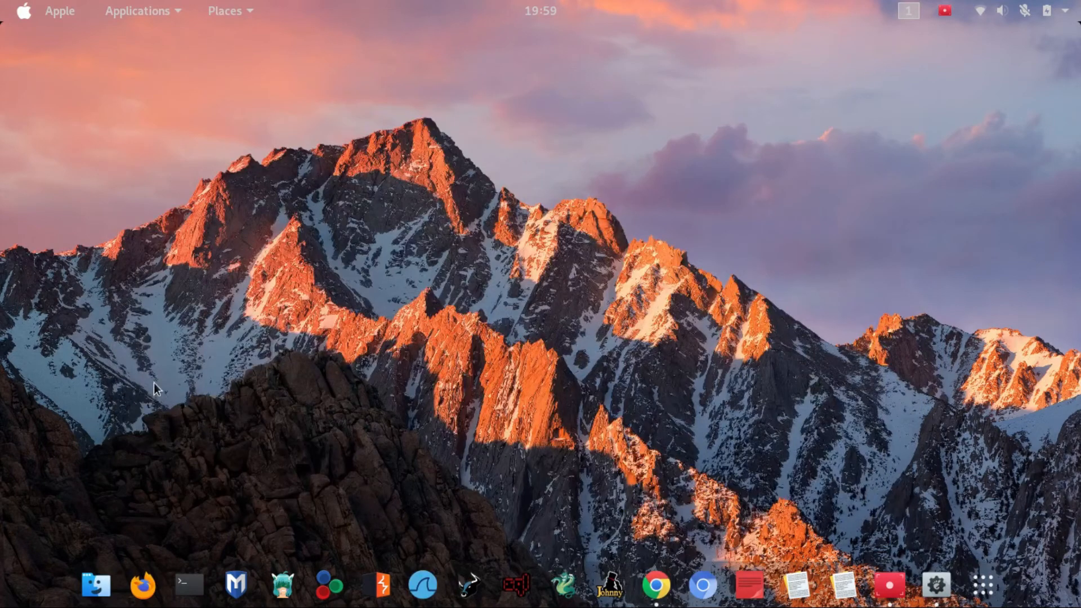
# Step: Test the wobbly effect by moving a Files window, minimize it, and do the same with a new terminal window
pyautogui.click(96, 579)
pyautogui.moveTo(495, 106); pyautogui.dragTo(549, 121)
pyautogui.click(239, 115)
pyautogui.click(195, 586)
pyautogui.moveTo(506, 96); pyautogui.dragTo(511, 137)
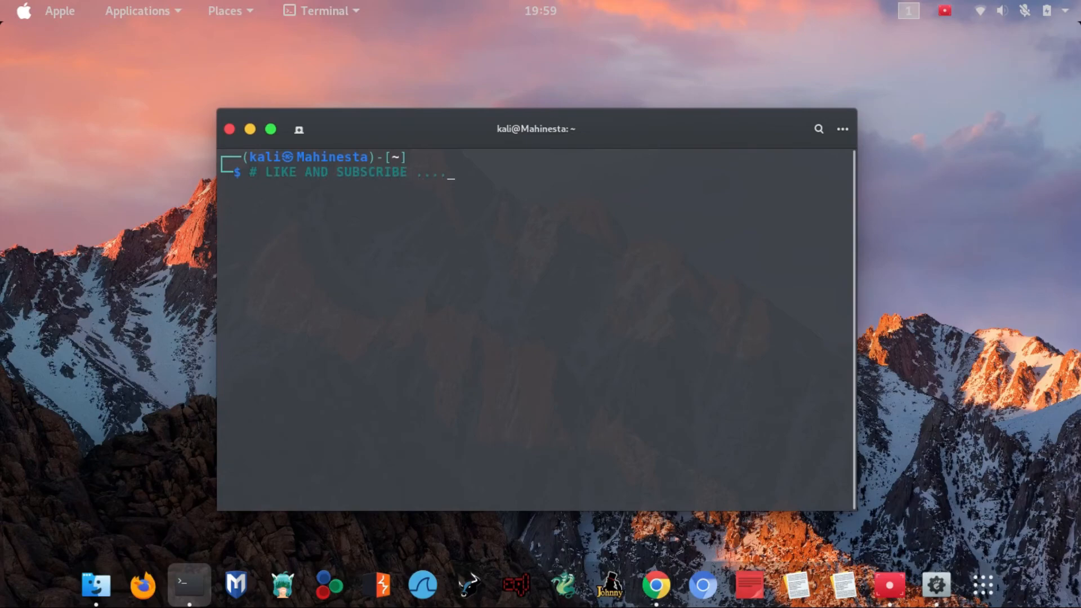
# Step: Enter the comment lines "# LIKE AND SUBSCRIBE" and "# THANKS FOR WATCHING" in the terminal, each followed by a row of dots
pyautogui.write('.....')
pyautogui.press('Return')
pyautogui.press('Return')
pyautogui.write('# THANKS FOR WATCHI')
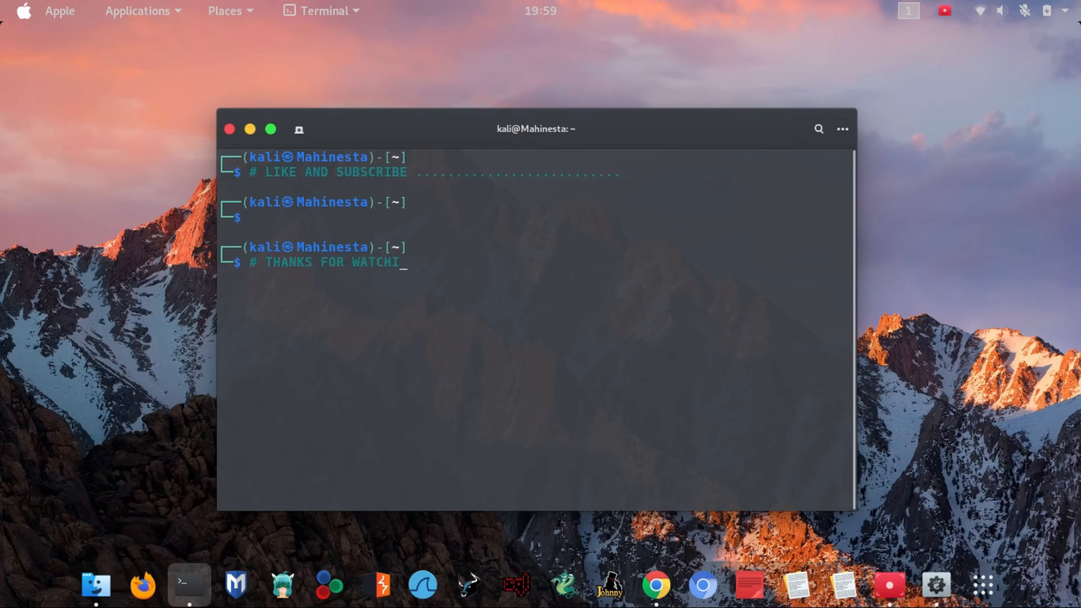
pyautogui.press('Return')
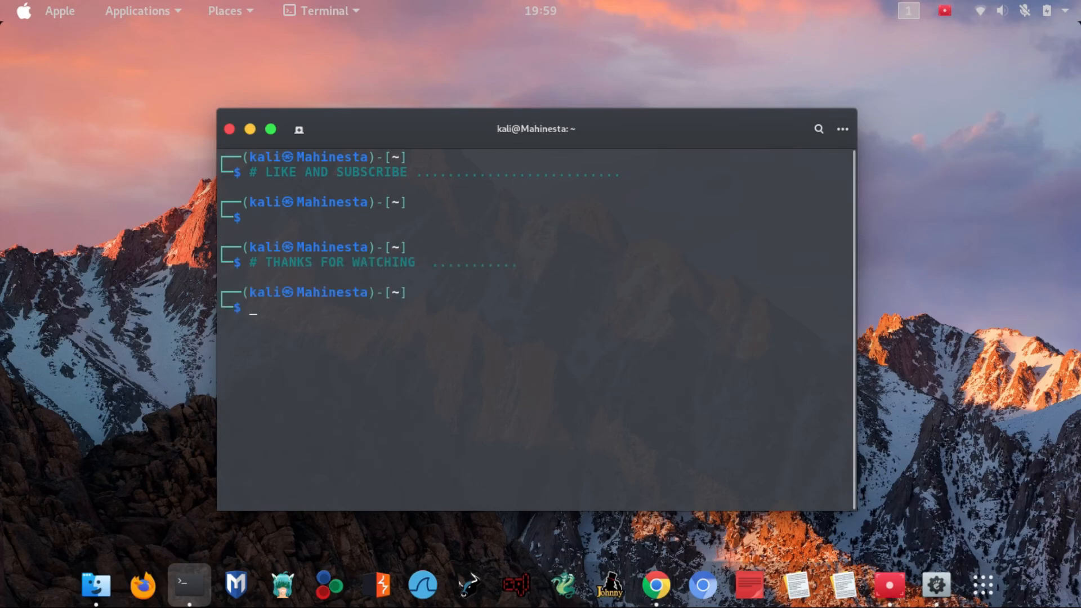
# Step: Show the terminal's menubar and open the General page of the terminal preferences
pyautogui.rightClick(497, 315)
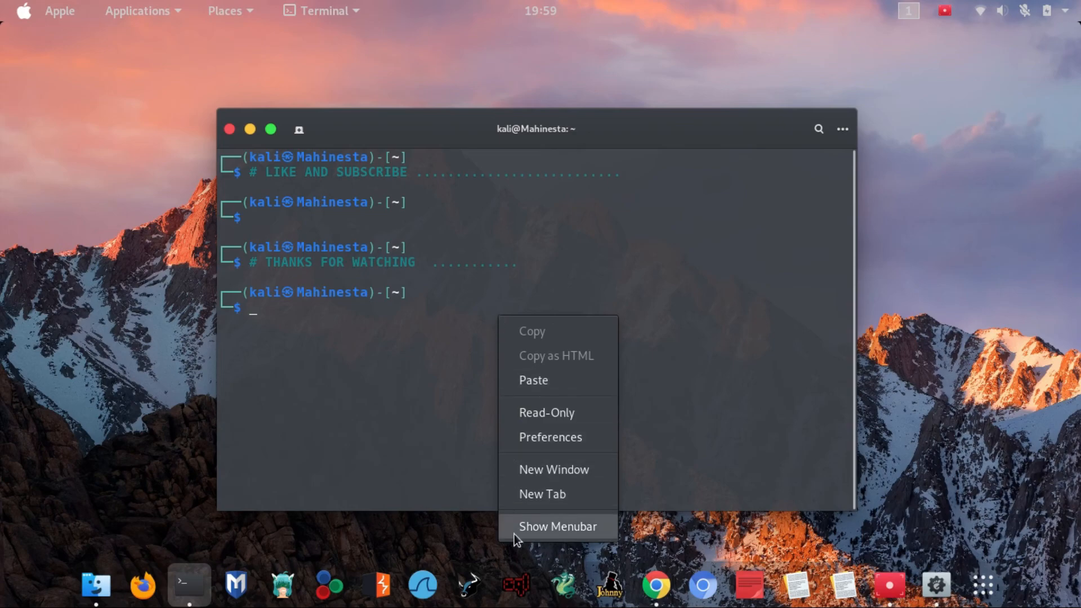
pyautogui.click(536, 526)
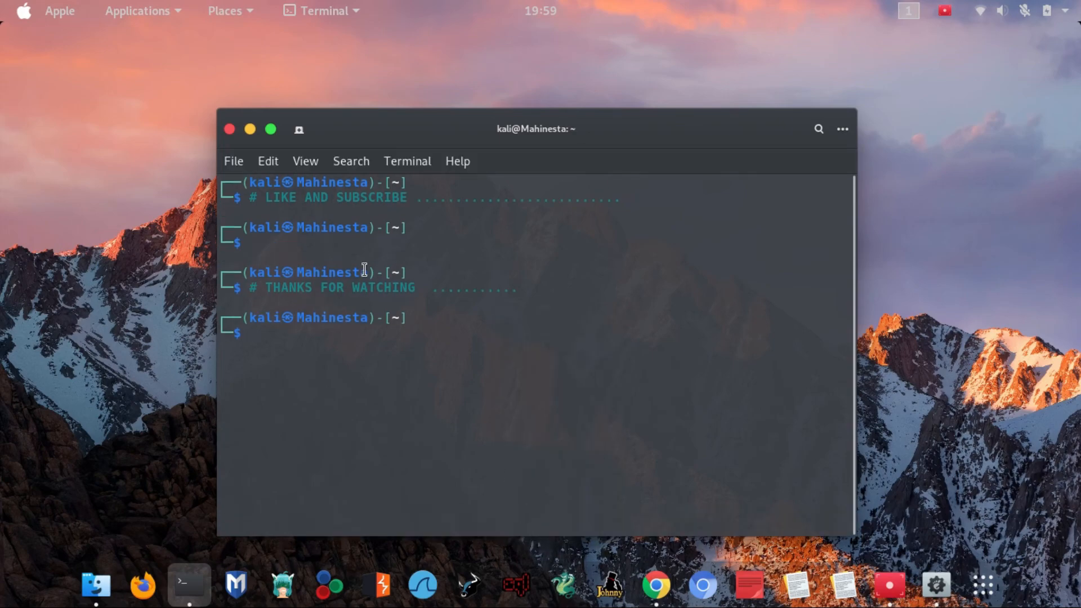
pyautogui.click(275, 168)
pyautogui.click(312, 305)
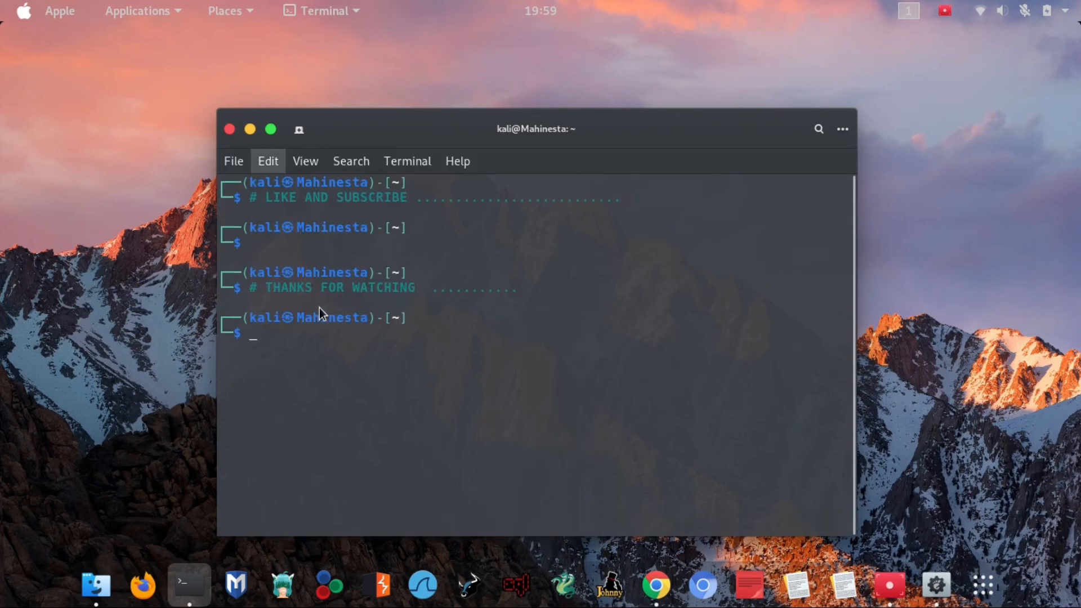
pyautogui.click(77, 109)
pyautogui.moveTo(200, 53); pyautogui.dragTo(311, 82)
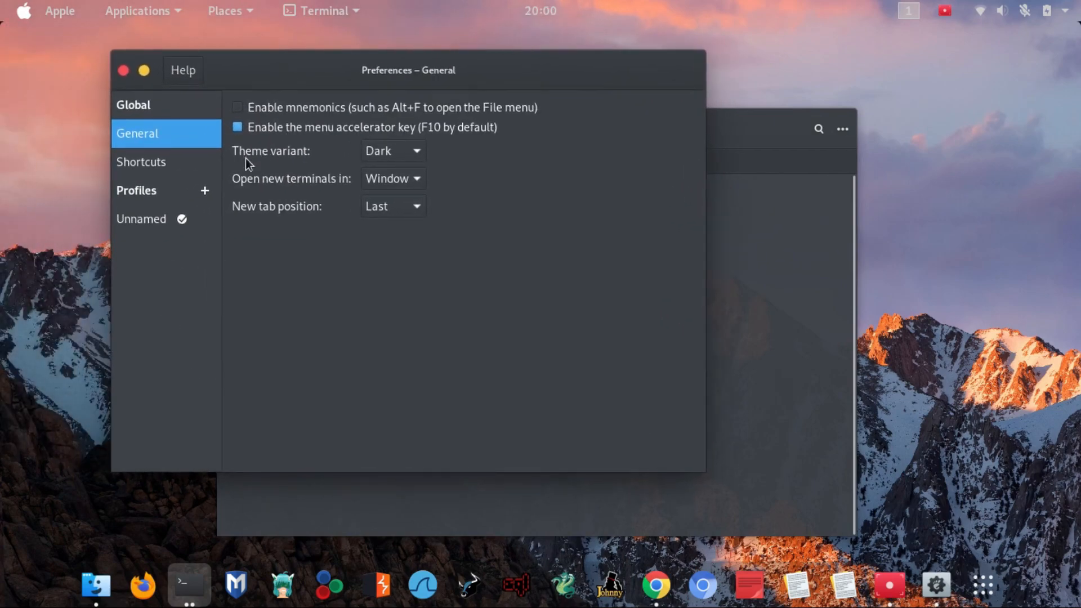
# Step: Try a light theme variant on the terminal, set the variant back to Dark and close the preferences
pyautogui.click(398, 156)
pyautogui.click(368, 154)
pyautogui.click(384, 154)
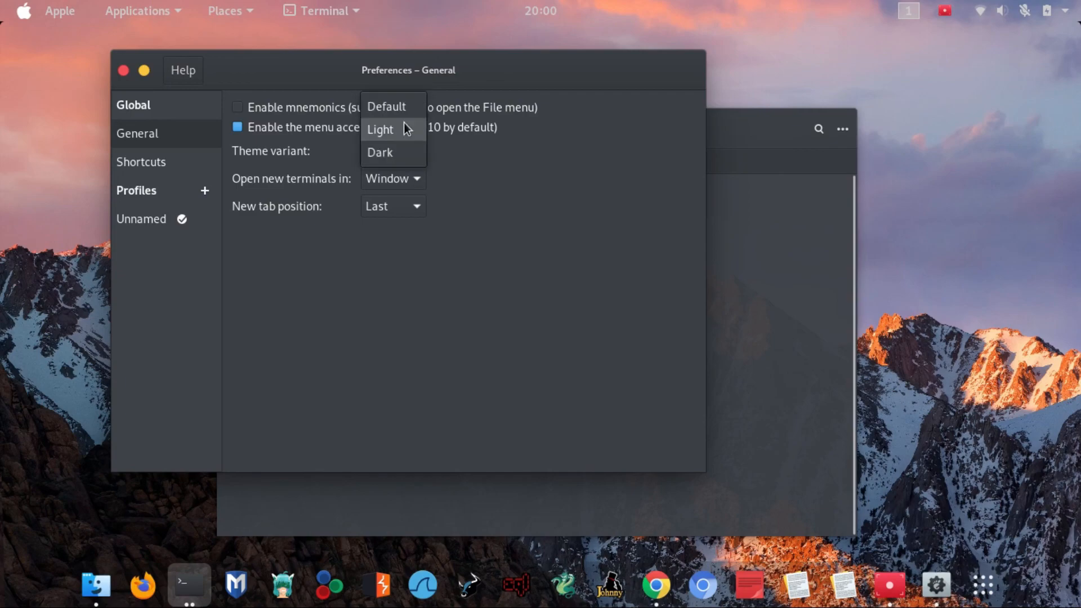
pyautogui.click(404, 116)
pyautogui.click(755, 241)
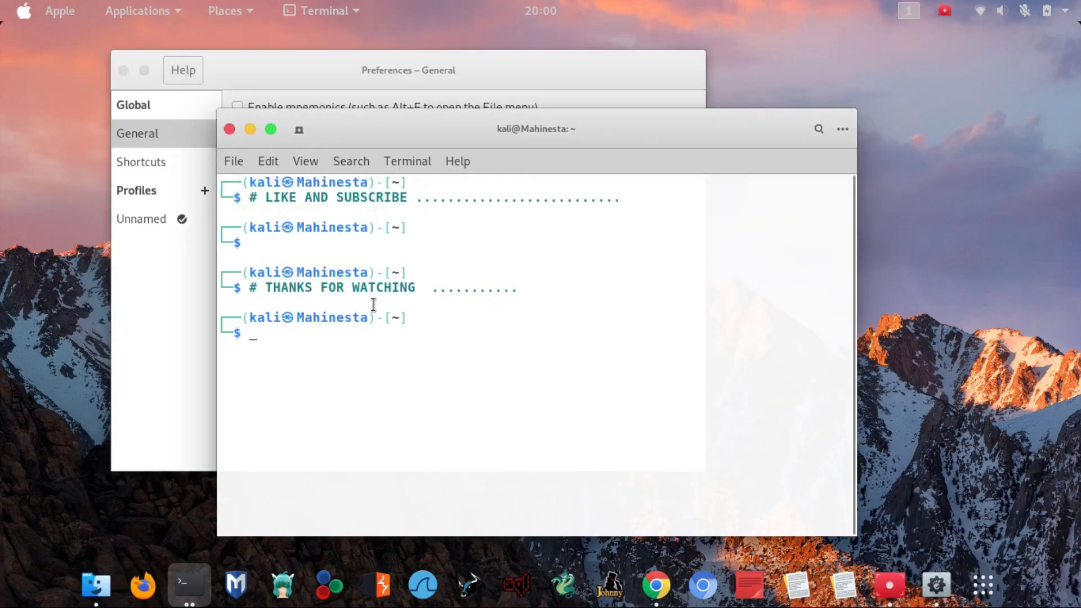
pyautogui.click(195, 302)
pyautogui.click(394, 160)
pyautogui.click(399, 198)
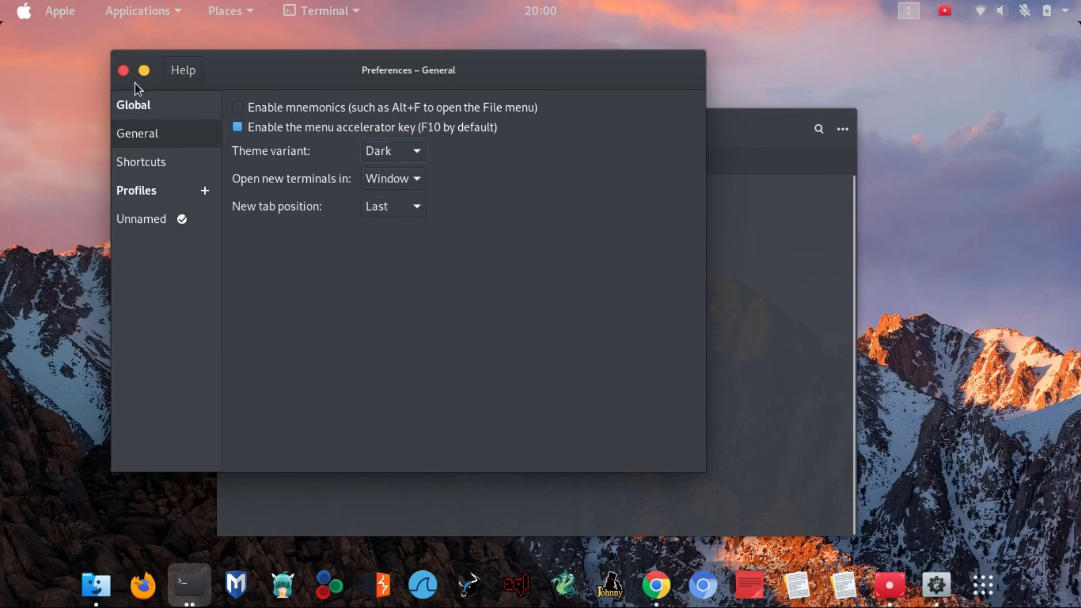
pyautogui.click(123, 70)
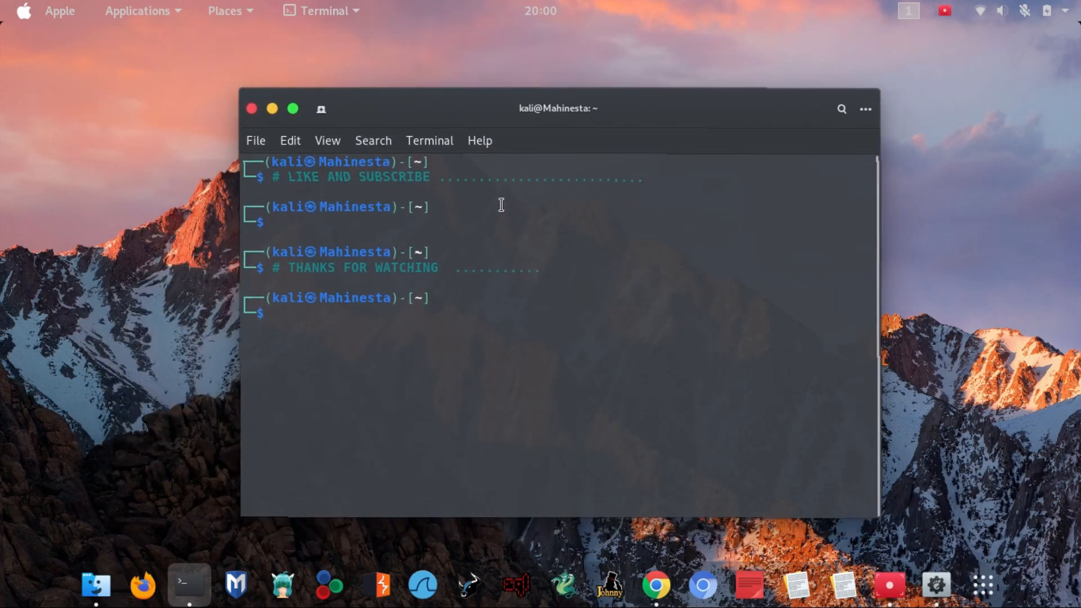